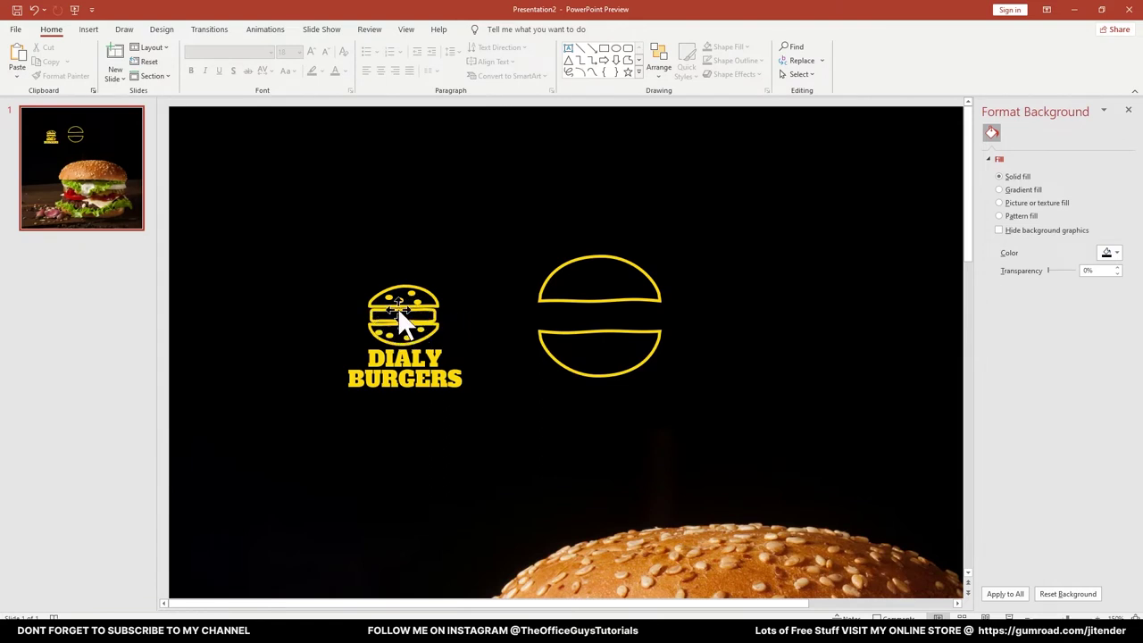
Centre the logo's middle bar in the bun and draw a rectangle above the bun halves
drag(397, 307, 425, 316)
click(606, 61)
mouse_move(525, 178)
mouse_down()
mouse_move(610, 211)
mouse_move(642, 204)
mouse_move(634, 213)
mouse_up()
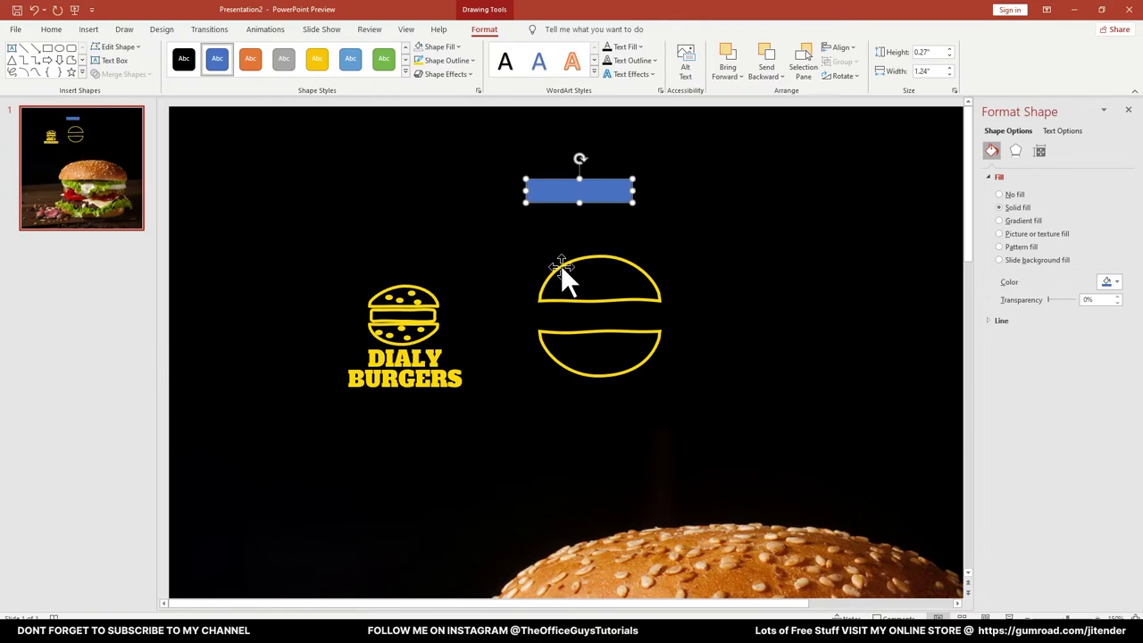
click(561, 264)
click(566, 185)
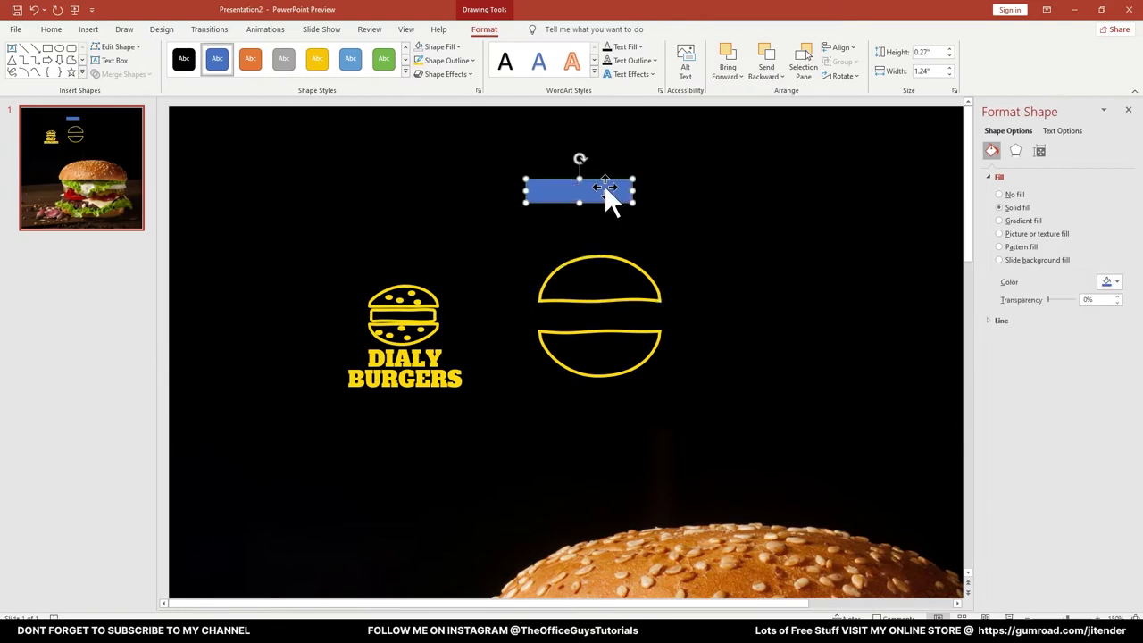
Give the rectangle no fill and a yellow, 2¼ pt, sketched wavy outline
click(438, 49)
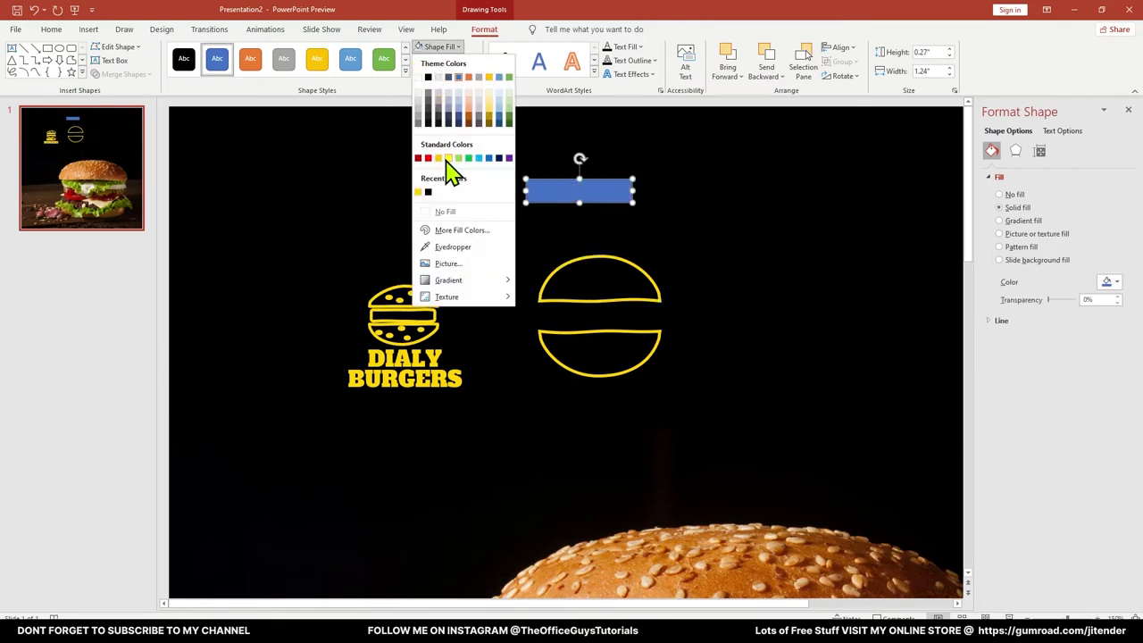
click(447, 213)
click(446, 60)
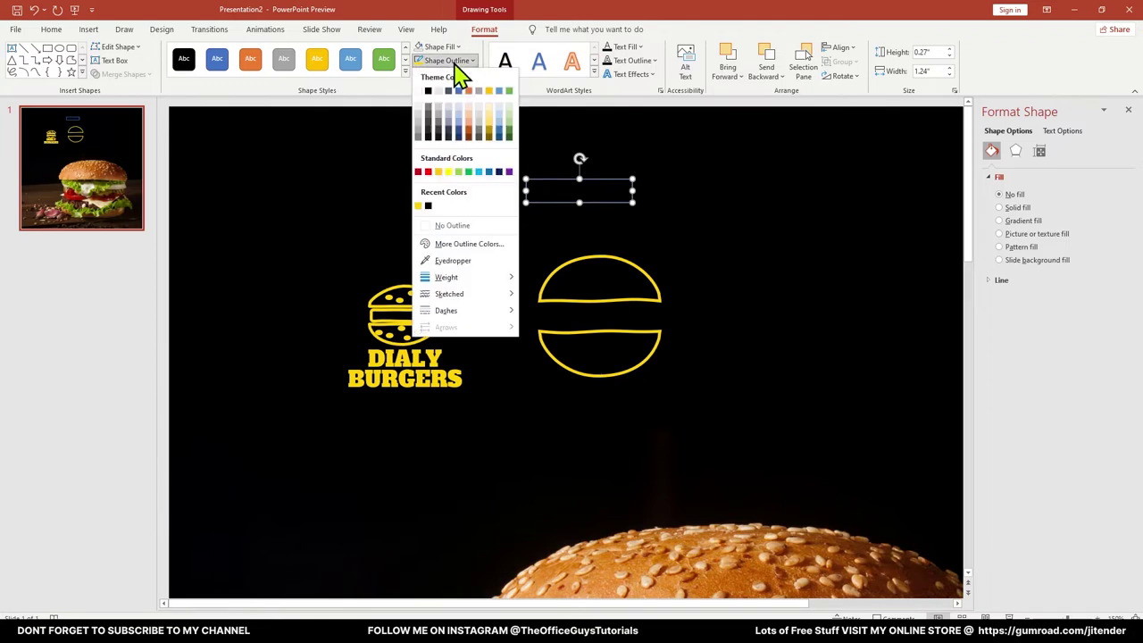
click(419, 206)
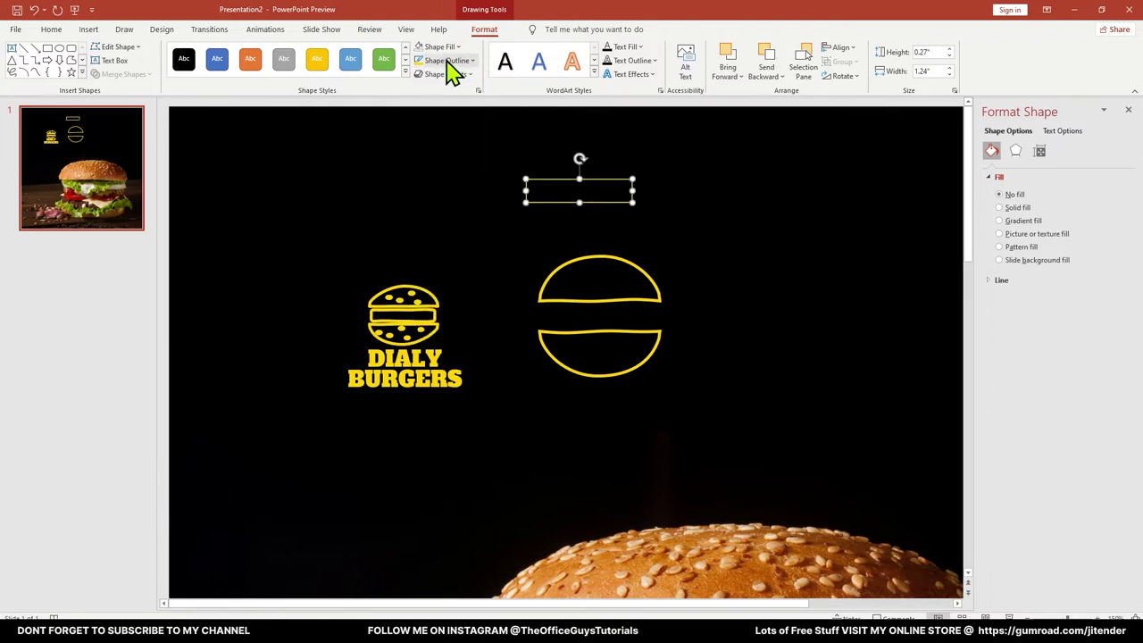
click(449, 60)
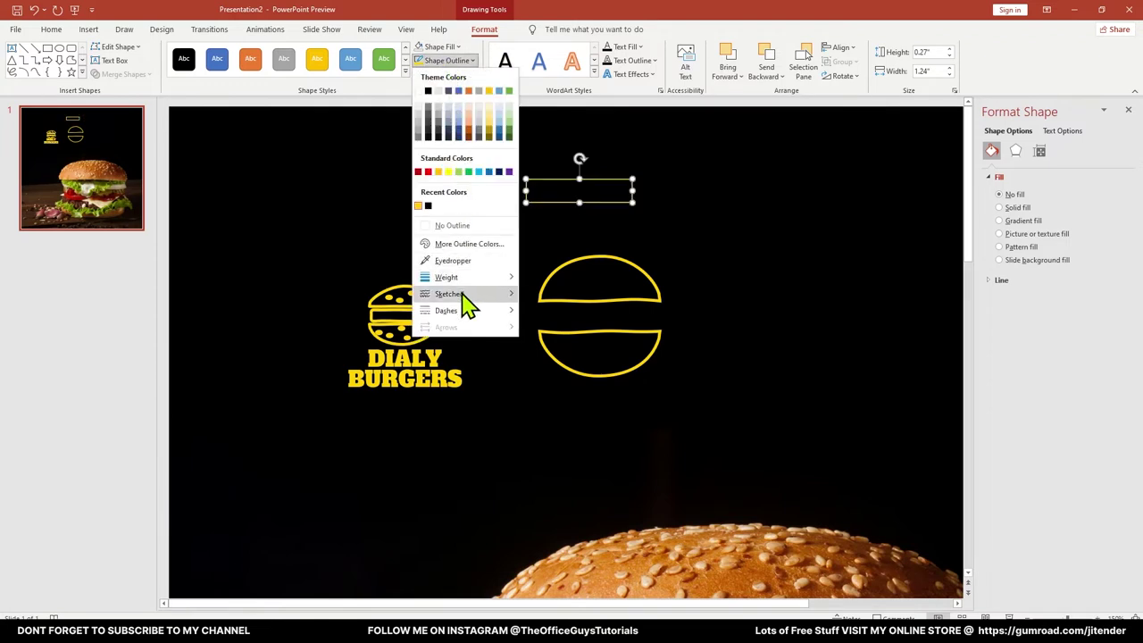
mouse_move(463, 278)
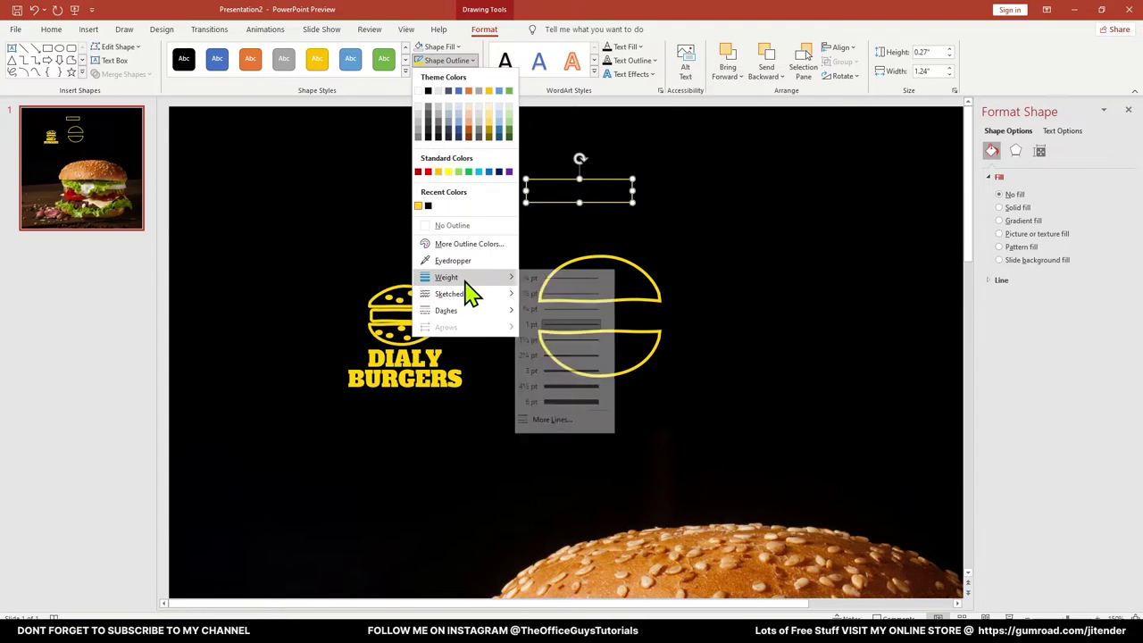
click(546, 358)
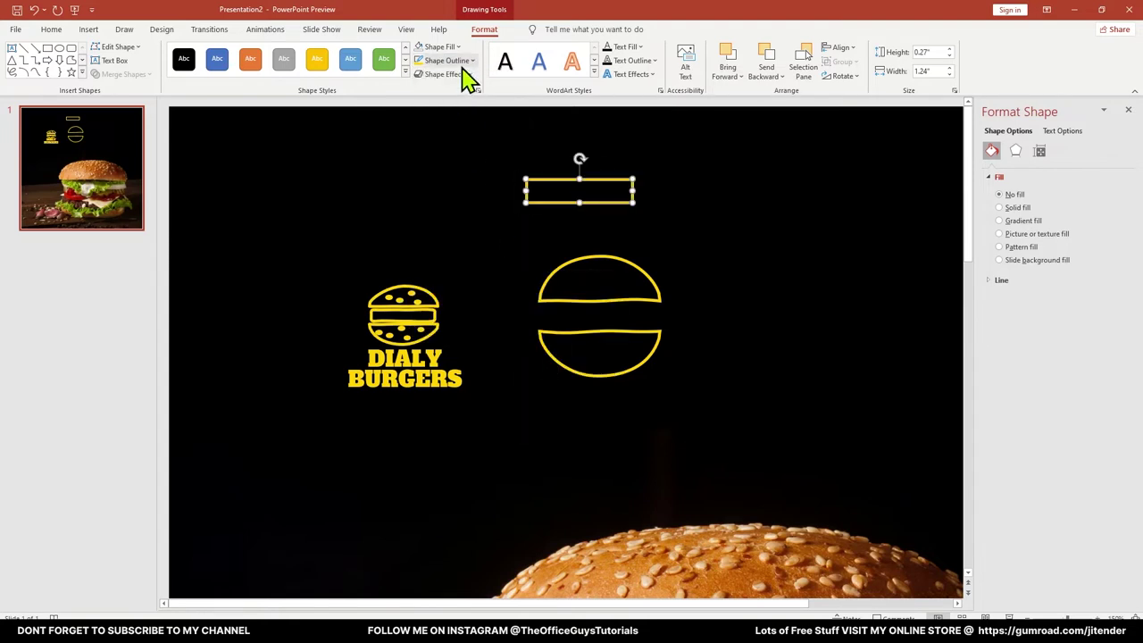
click(466, 64)
mouse_move(514, 303)
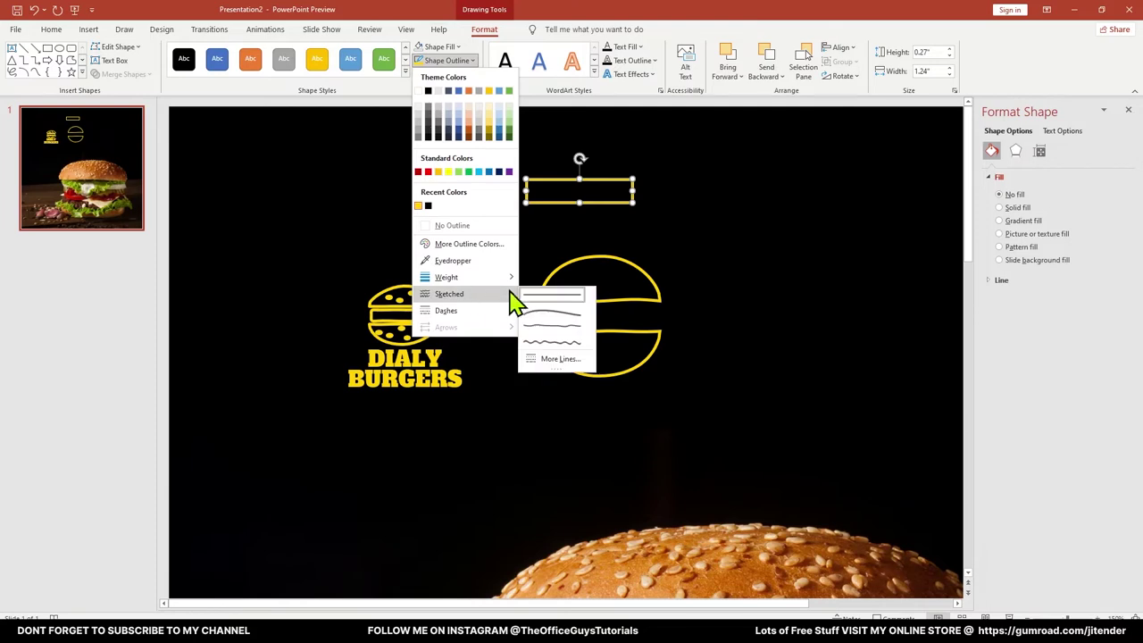
click(551, 337)
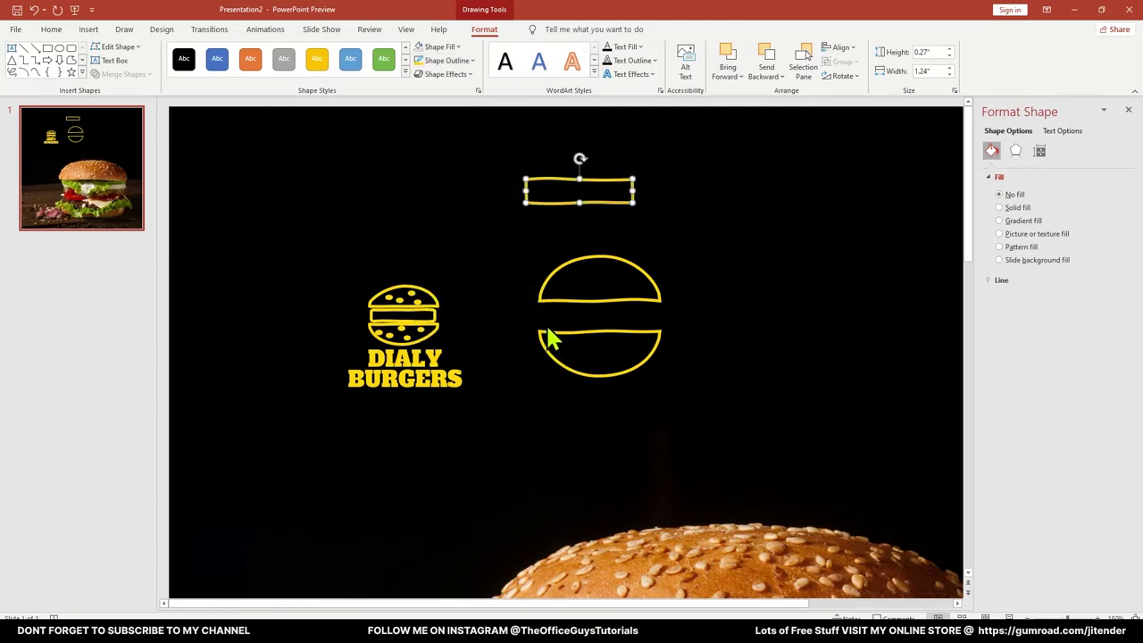
scroll(633, 179, up, 5)
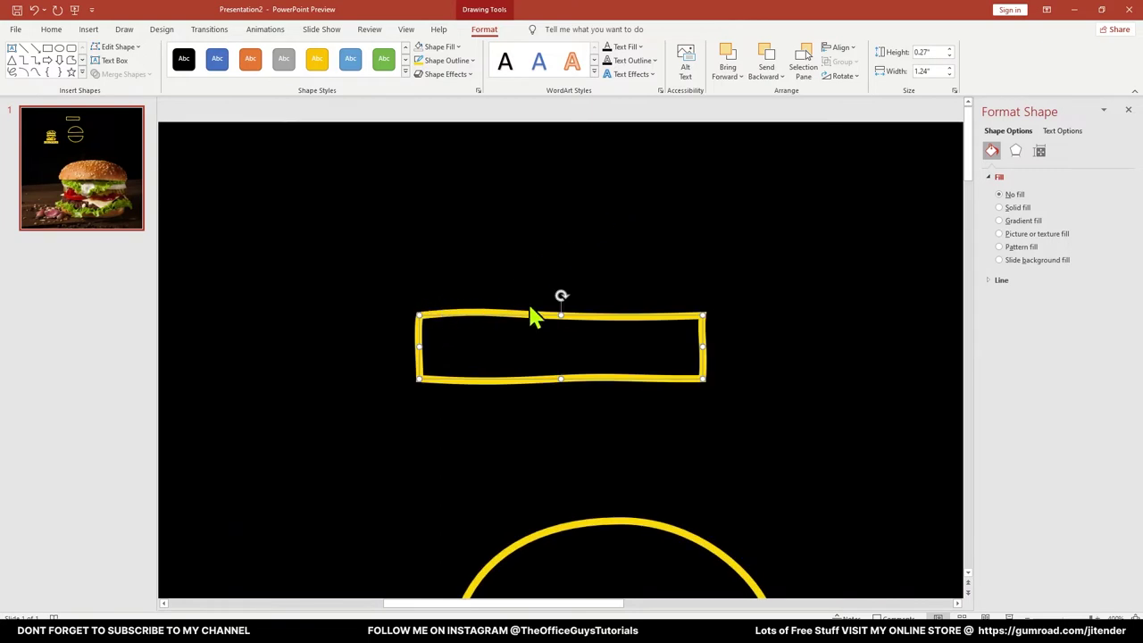
Open Format Shape for the yellow rectangle and set its line join to Round
click(718, 344)
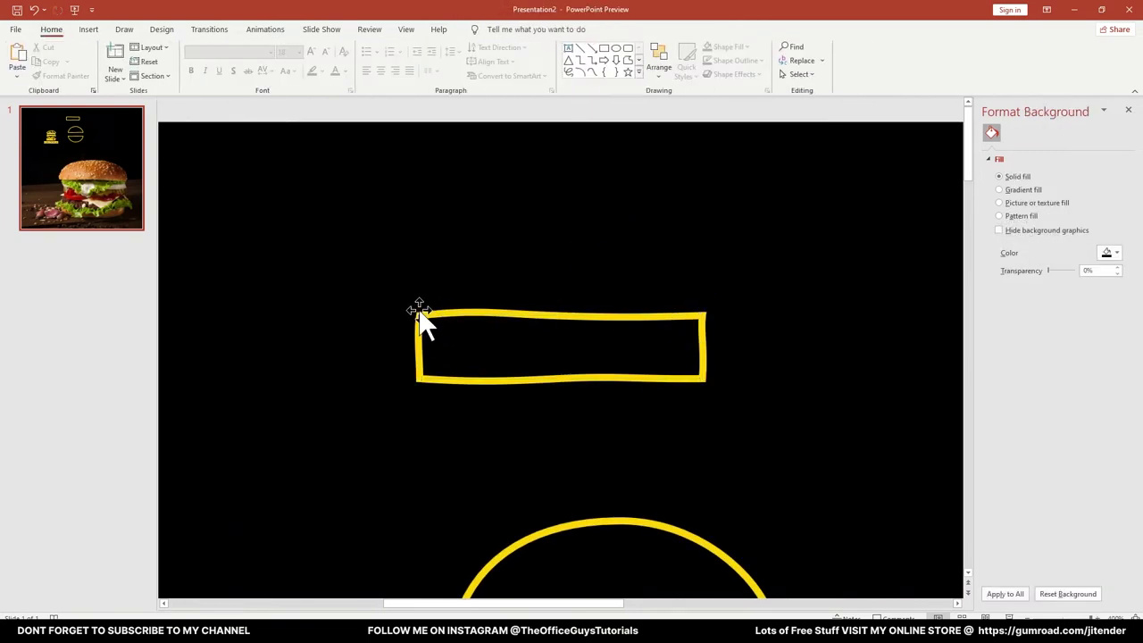
click(447, 312)
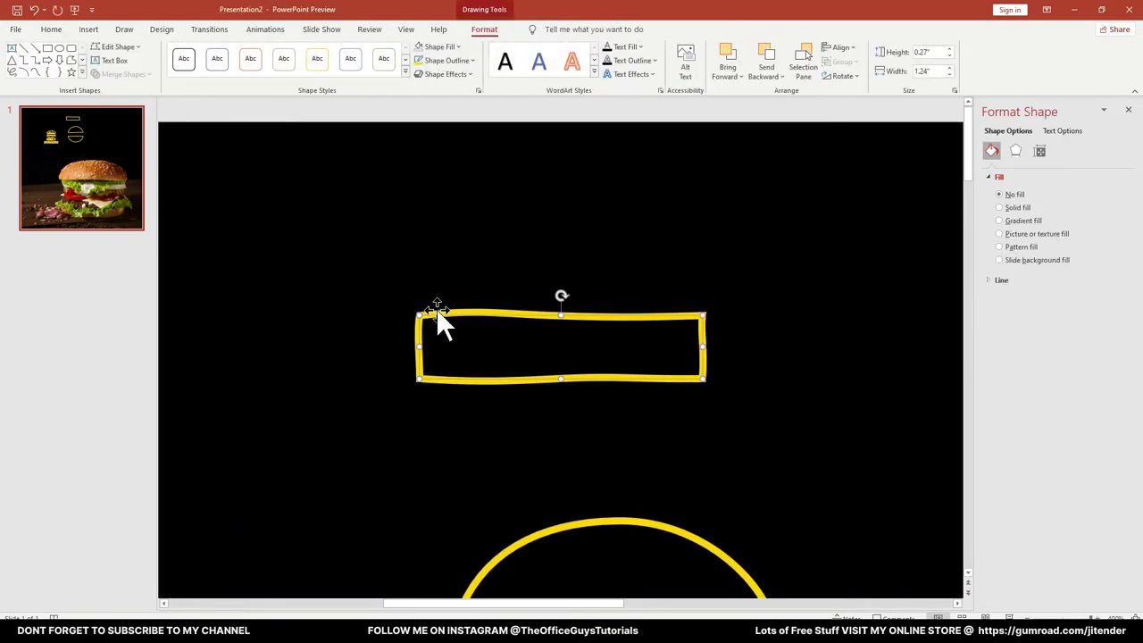
right_click(436, 310)
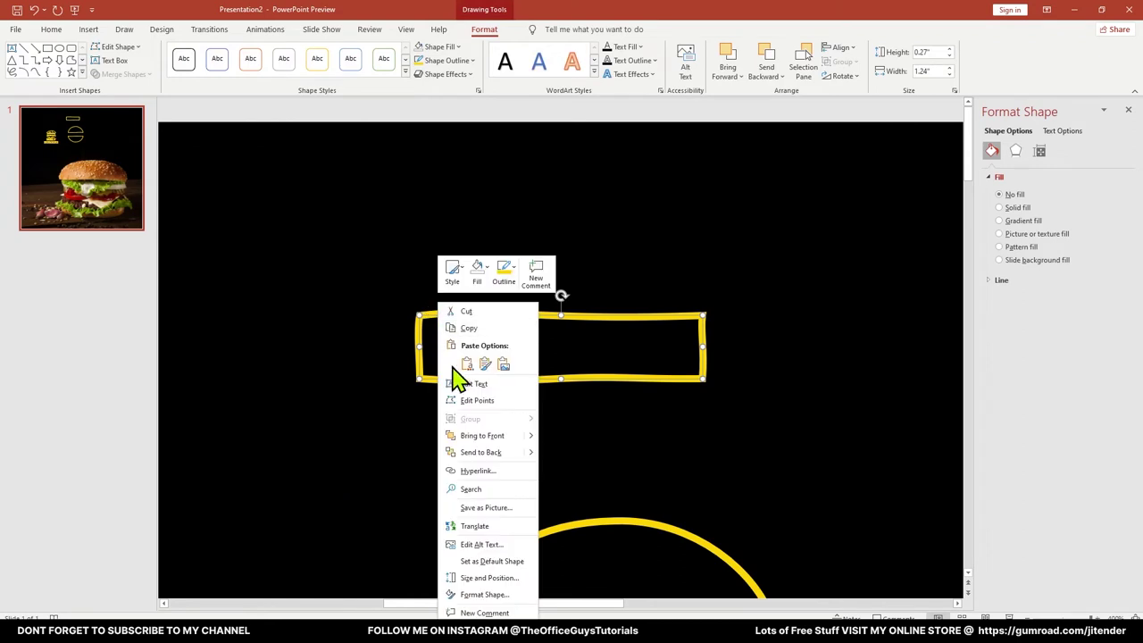
click(491, 595)
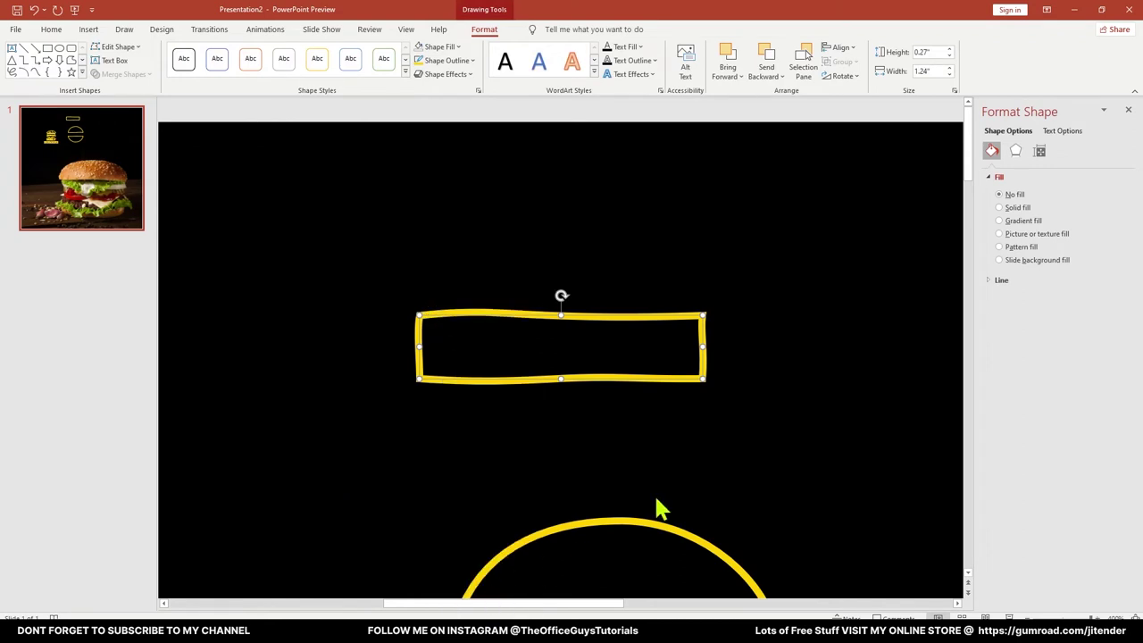
click(1001, 280)
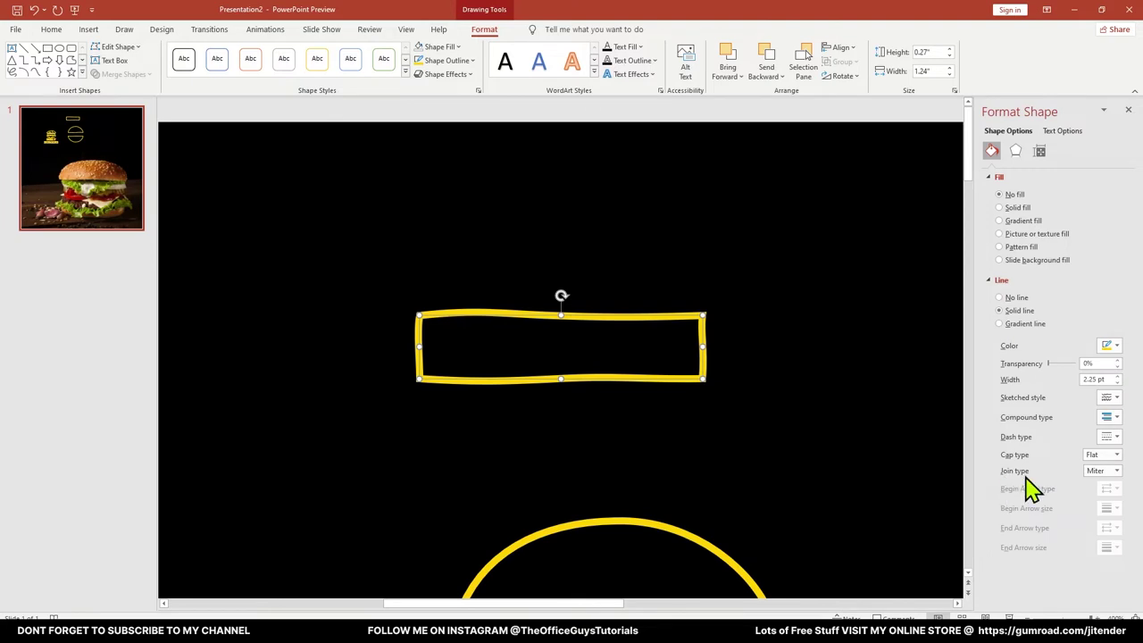
click(1100, 474)
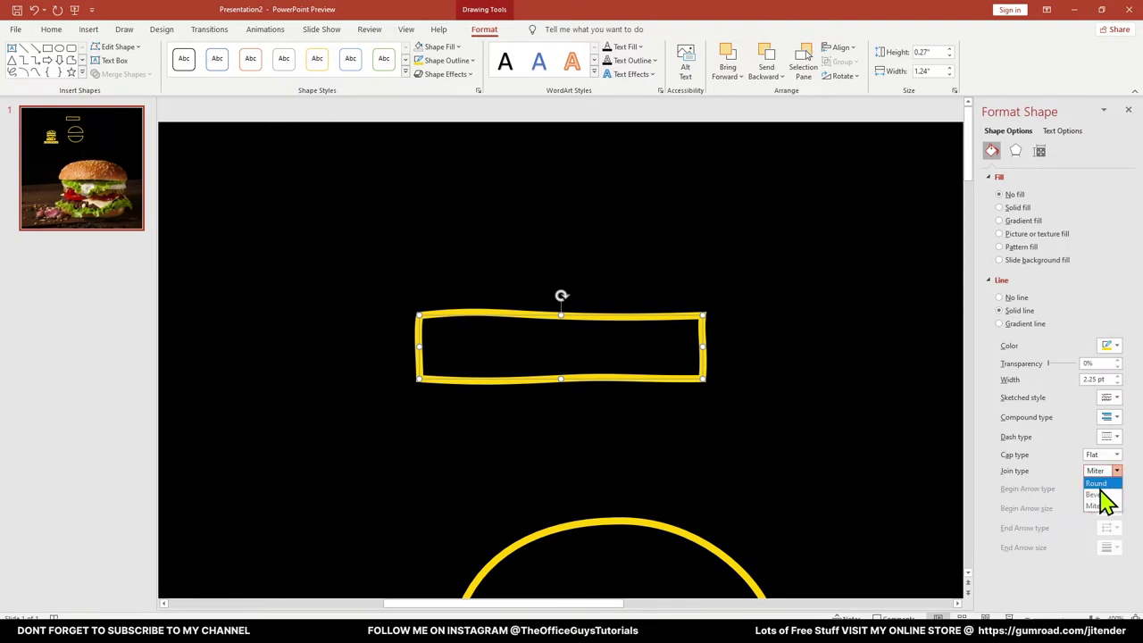
click(1103, 488)
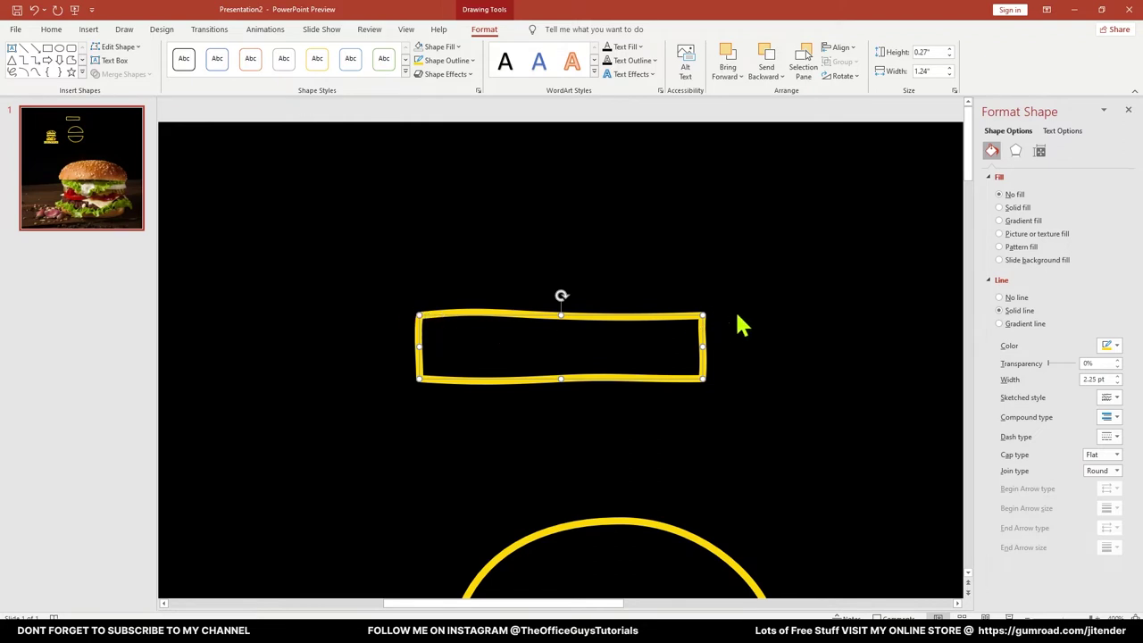
Compare the Miter join, then set the rectangle's corner joins back to Round
click(1099, 472)
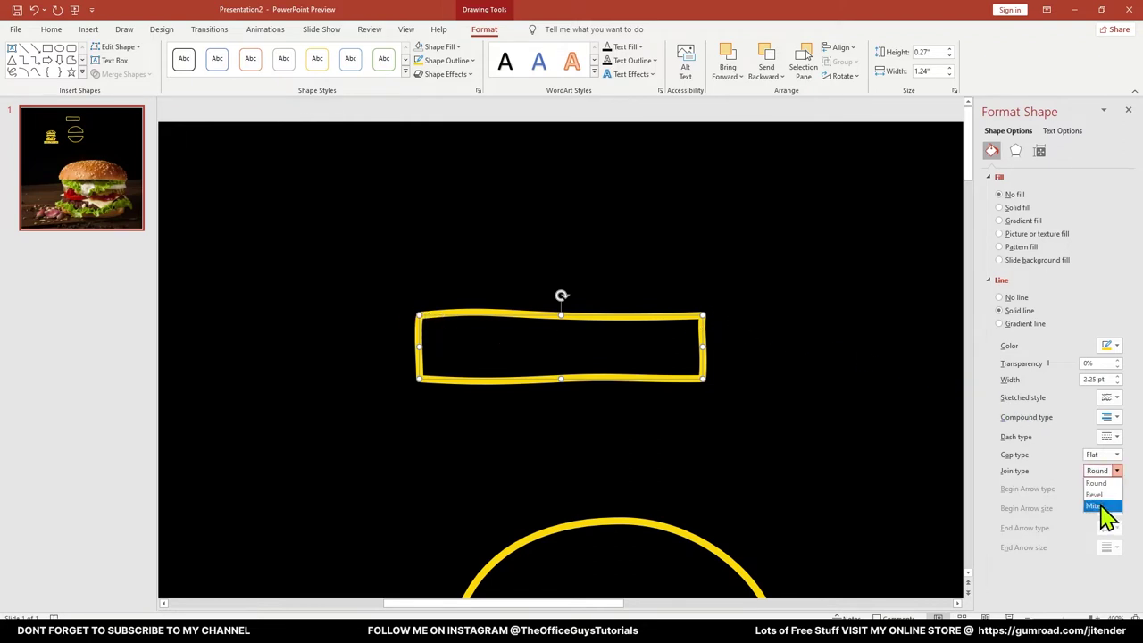
click(1103, 505)
click(643, 258)
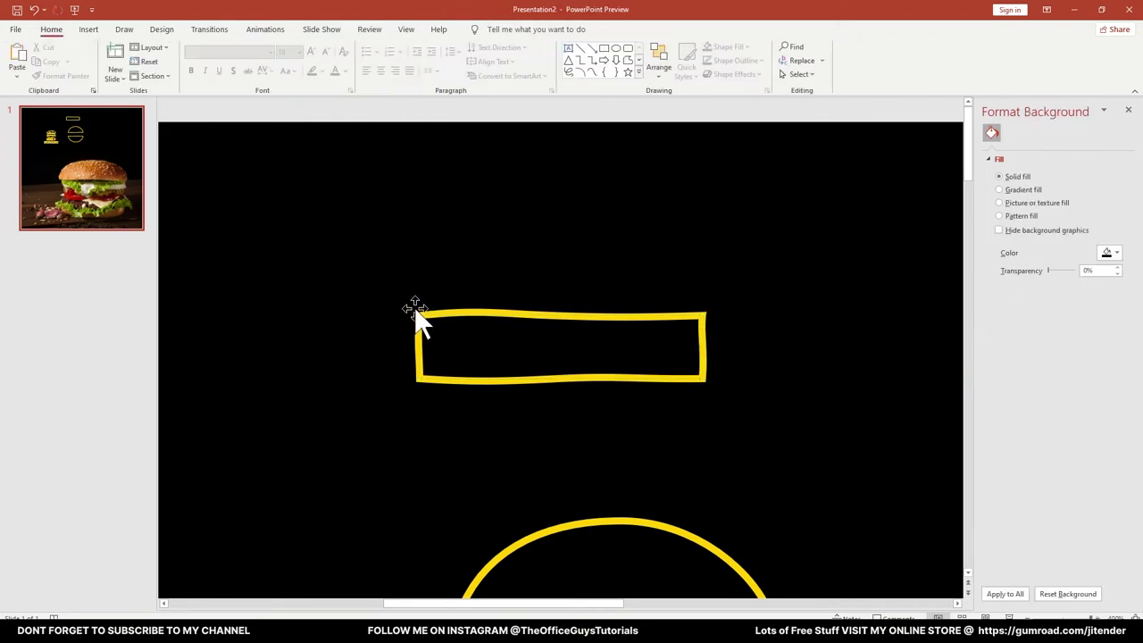
click(628, 316)
click(1111, 471)
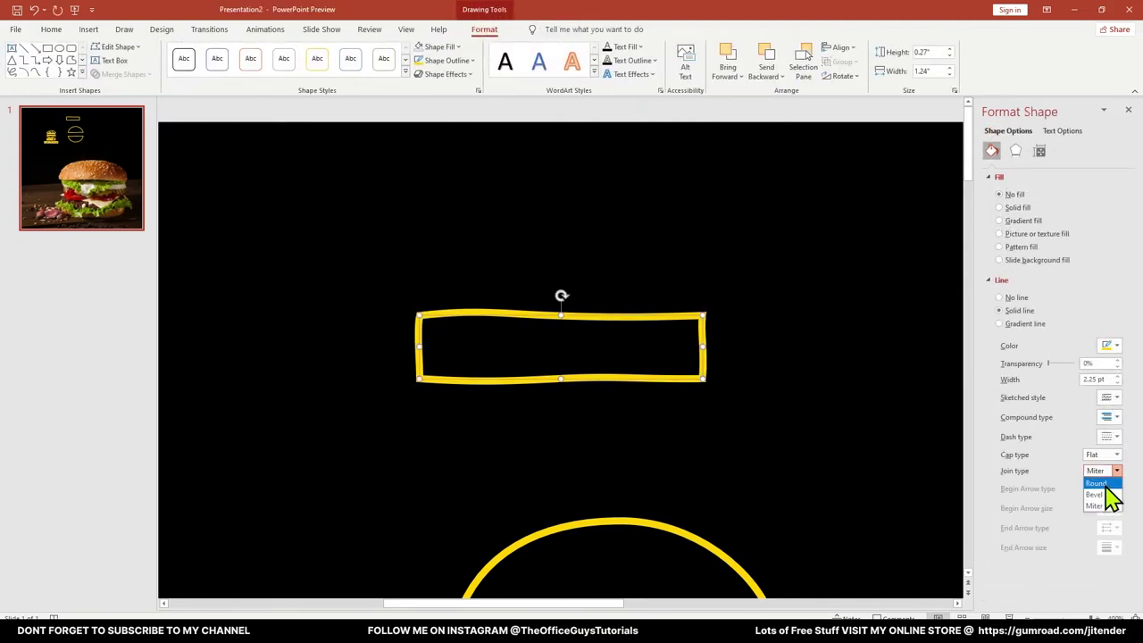
click(1097, 482)
click(703, 420)
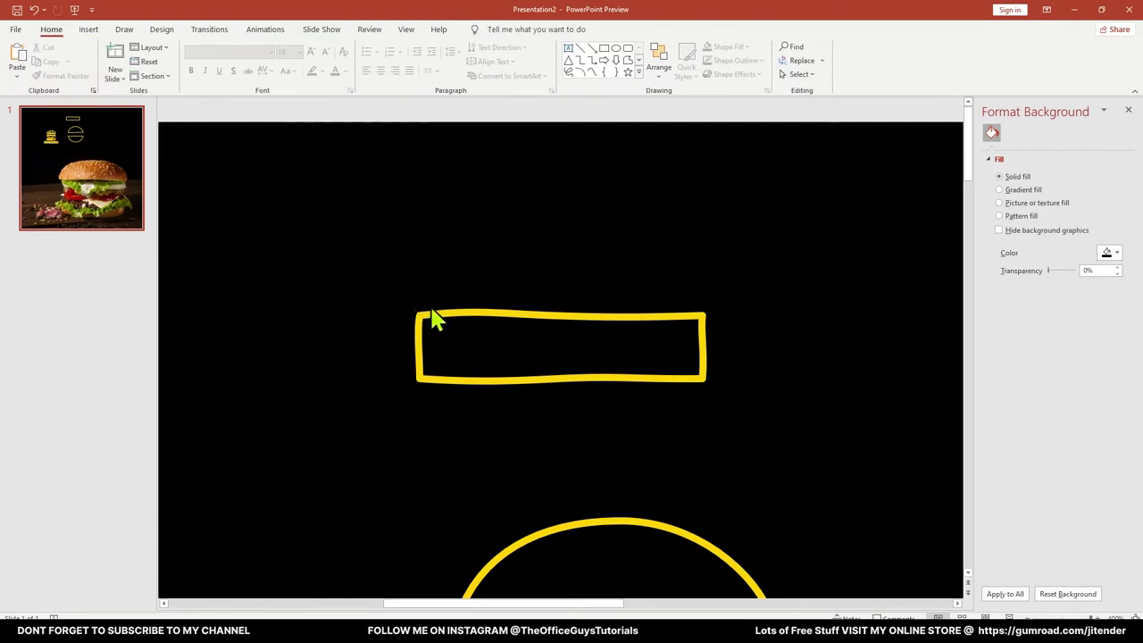
Move the wavy yellow rectangle between the bun halves and widen it to span the buns
scroll(620, 318, down, 3)
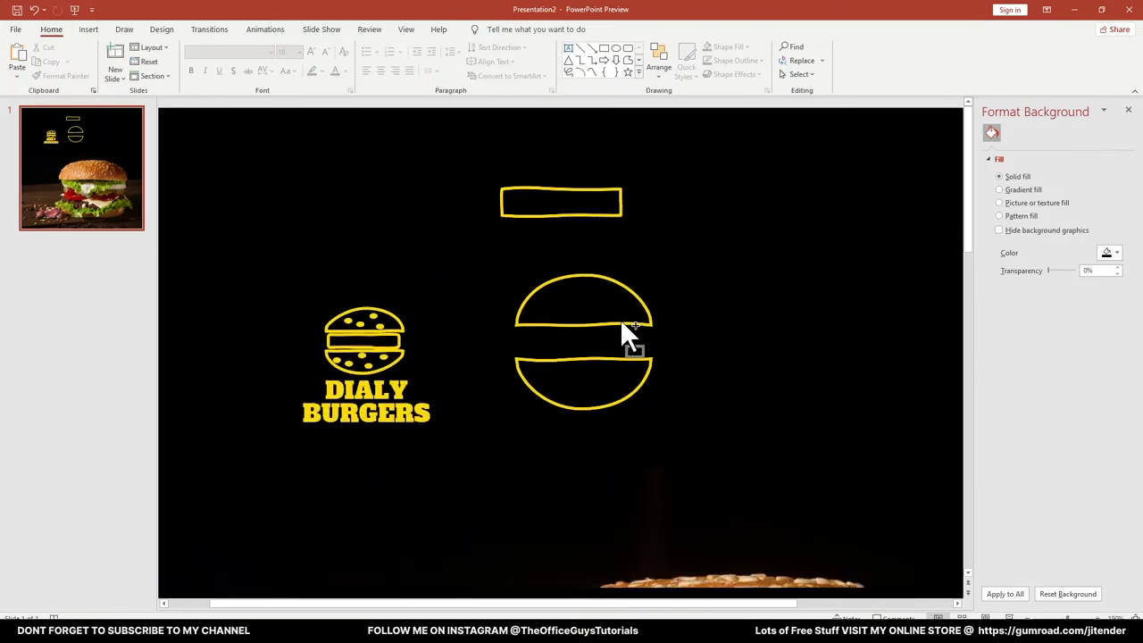
click(569, 201)
drag(569, 202, 562, 325)
scroll(600, 332, up, 2)
scroll(600, 332, up, 2)
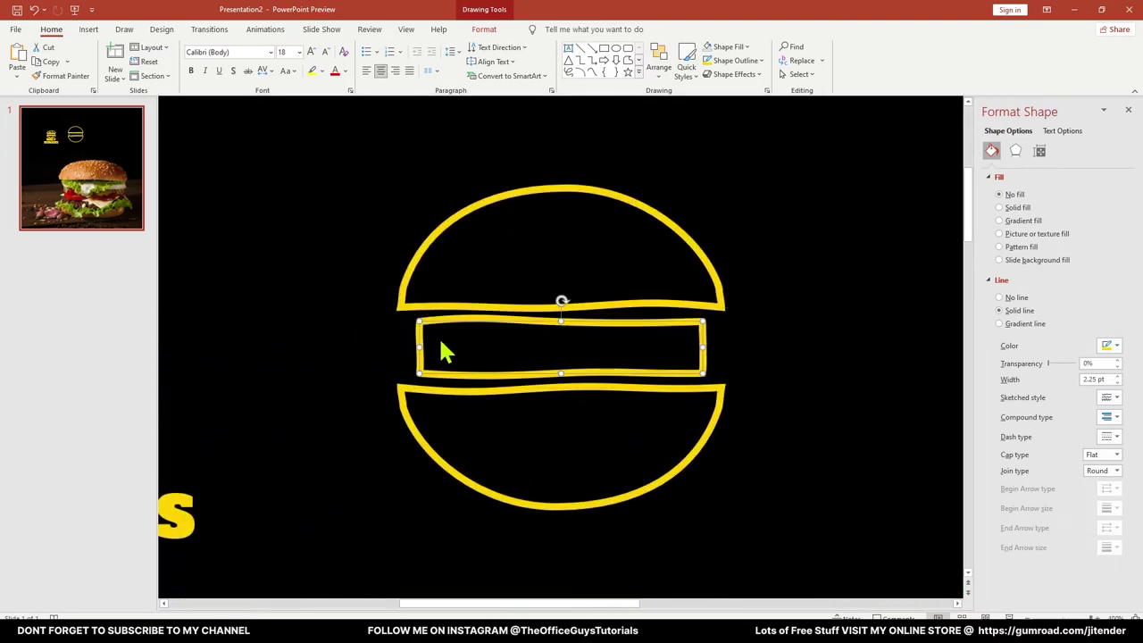
drag(418, 342, 406, 342)
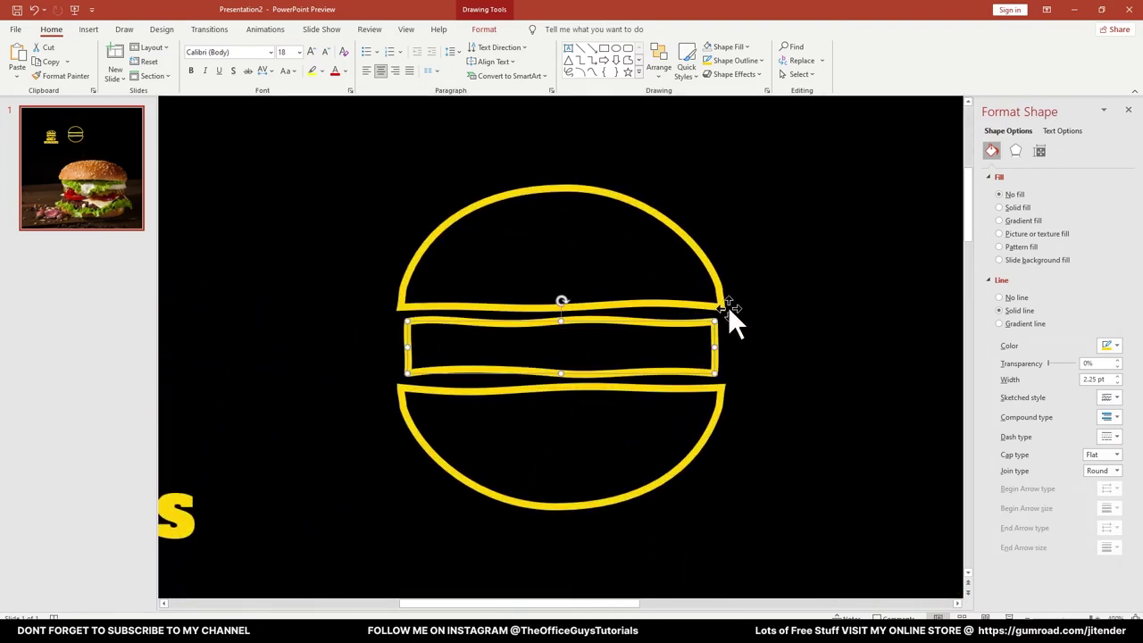
click(794, 294)
scroll(790, 293, down, 3)
scroll(646, 242, up, 3)
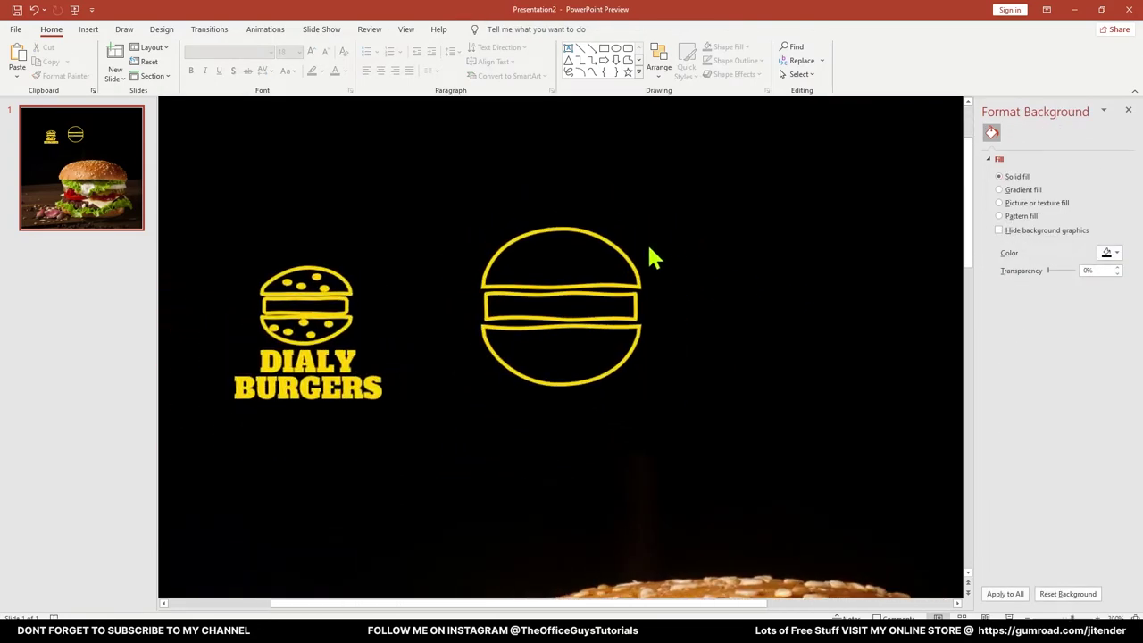
Draw ovals on the top bun and shrink and position them as sesame seeds
click(615, 49)
mouse_move(469, 194)
mouse_down()
mouse_move(523, 226)
mouse_move(591, 225)
mouse_move(609, 208)
mouse_move(601, 196)
mouse_up()
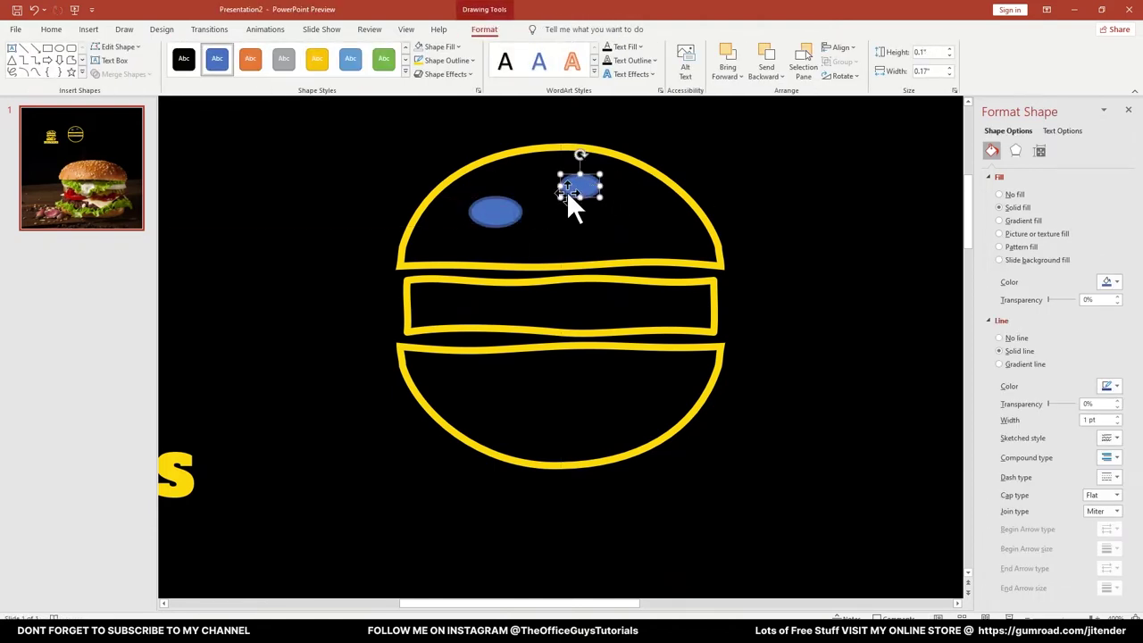
drag(501, 214, 497, 223)
click(581, 185)
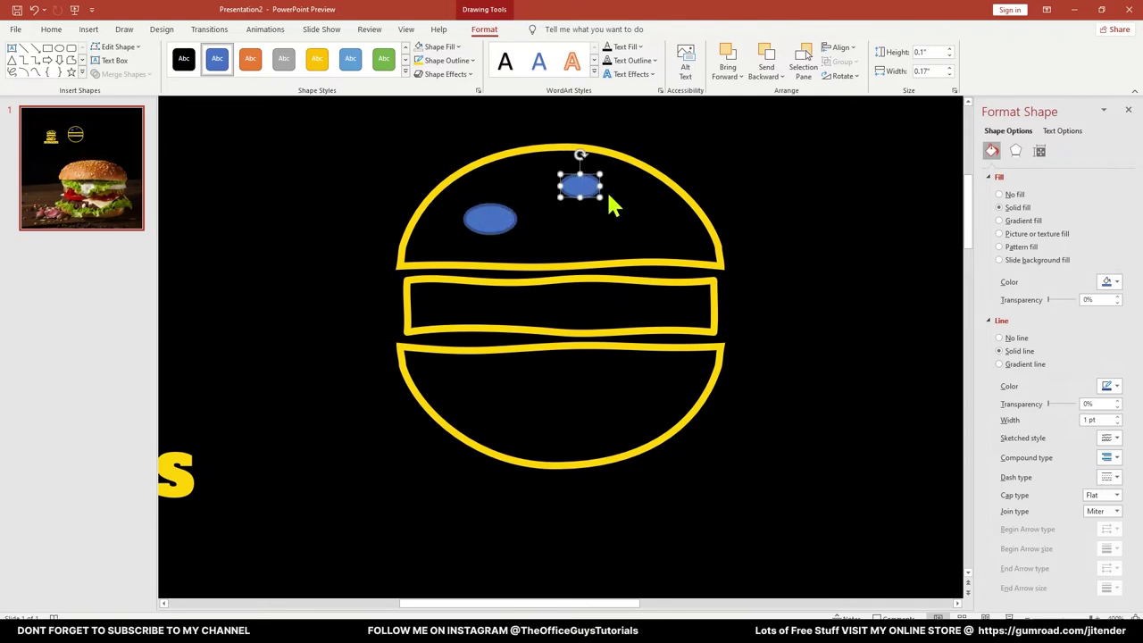
scroll(725, 312, down, 2)
scroll(724, 324, down, 2)
ctrl+scroll(724, 324, down, 3)
scroll(717, 344, down, 3)
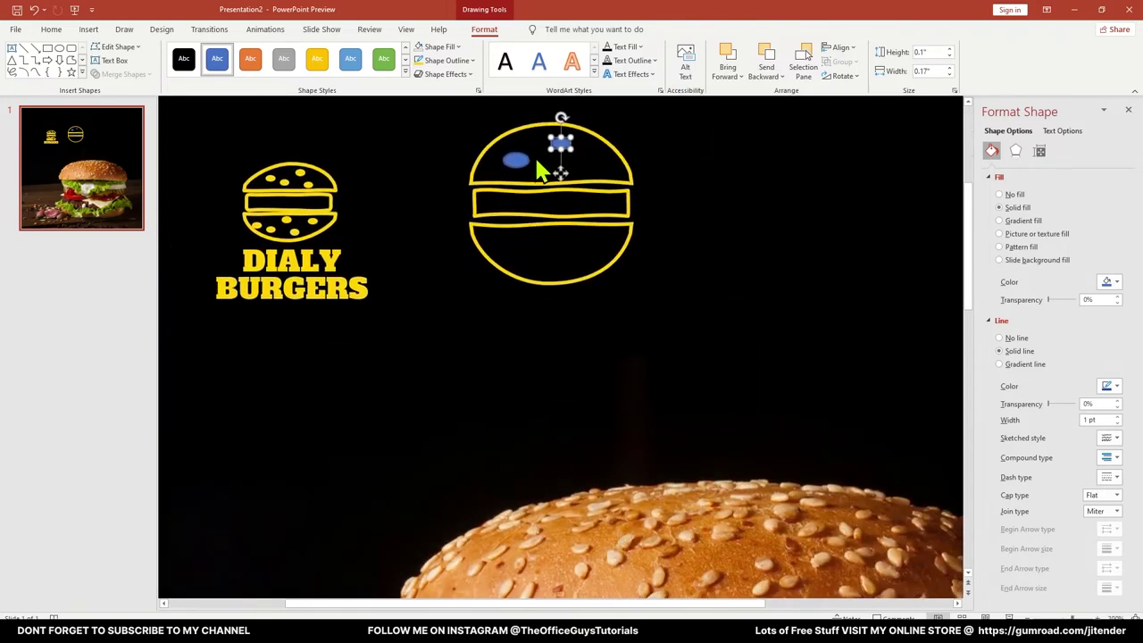
ctrl+scroll(538, 170, up, 3)
drag(570, 355, 550, 338)
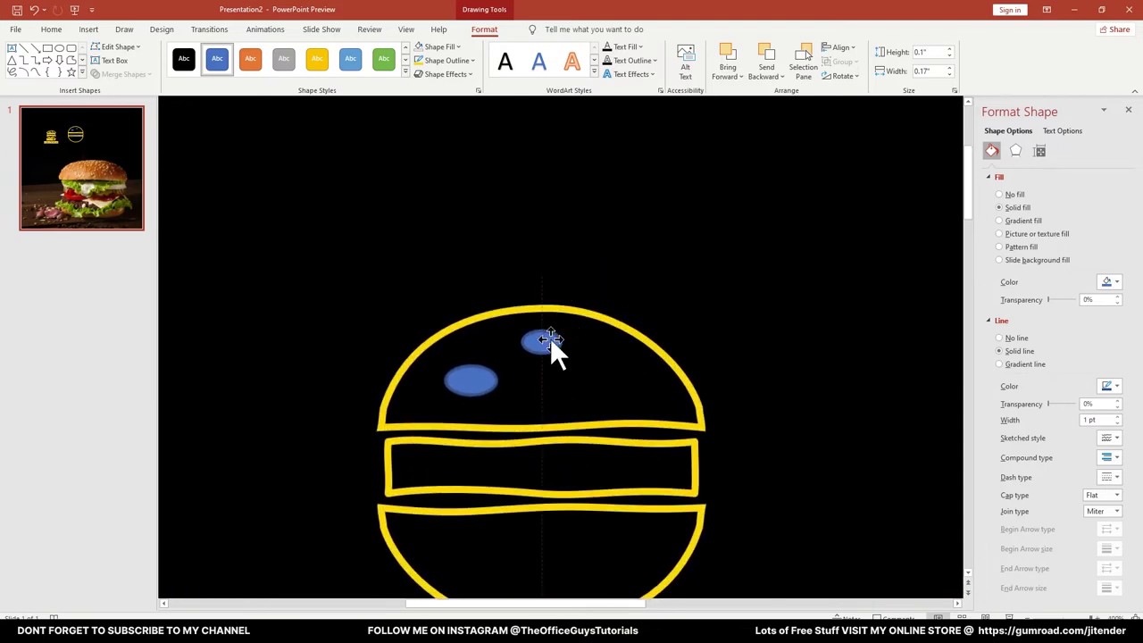
Copy the seed ovals to the right across the top bun and nudge them into place
shift+click(489, 384)
ctrl+drag(489, 384, 621, 382)
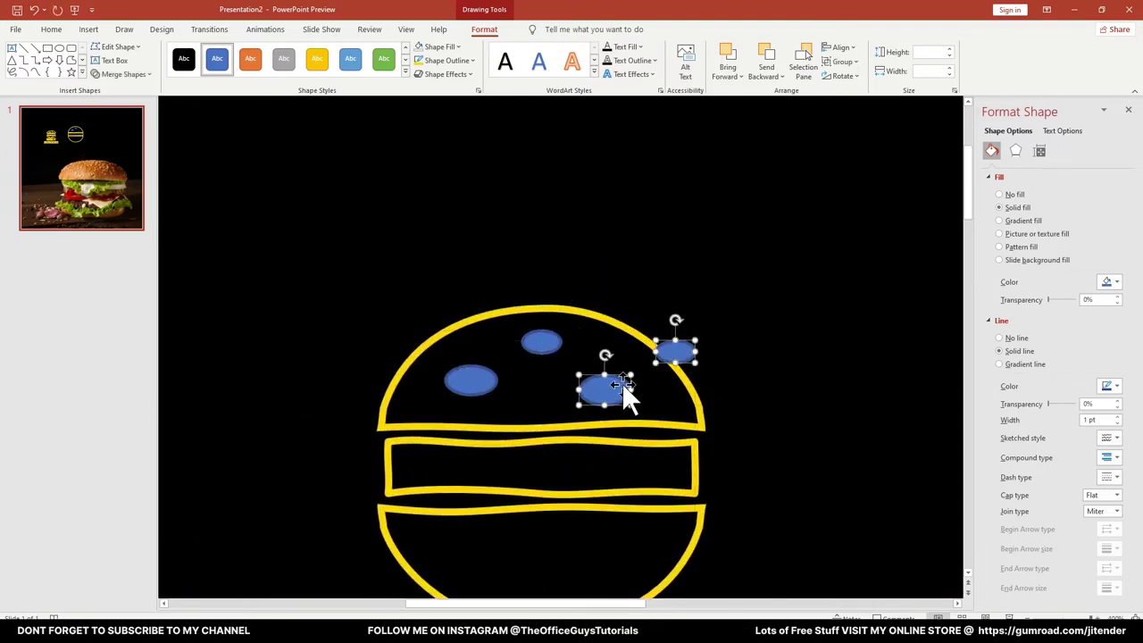
click(730, 327)
drag(677, 345, 602, 352)
drag(566, 388, 541, 393)
drag(469, 380, 451, 379)
scroll(553, 339, down, 3)
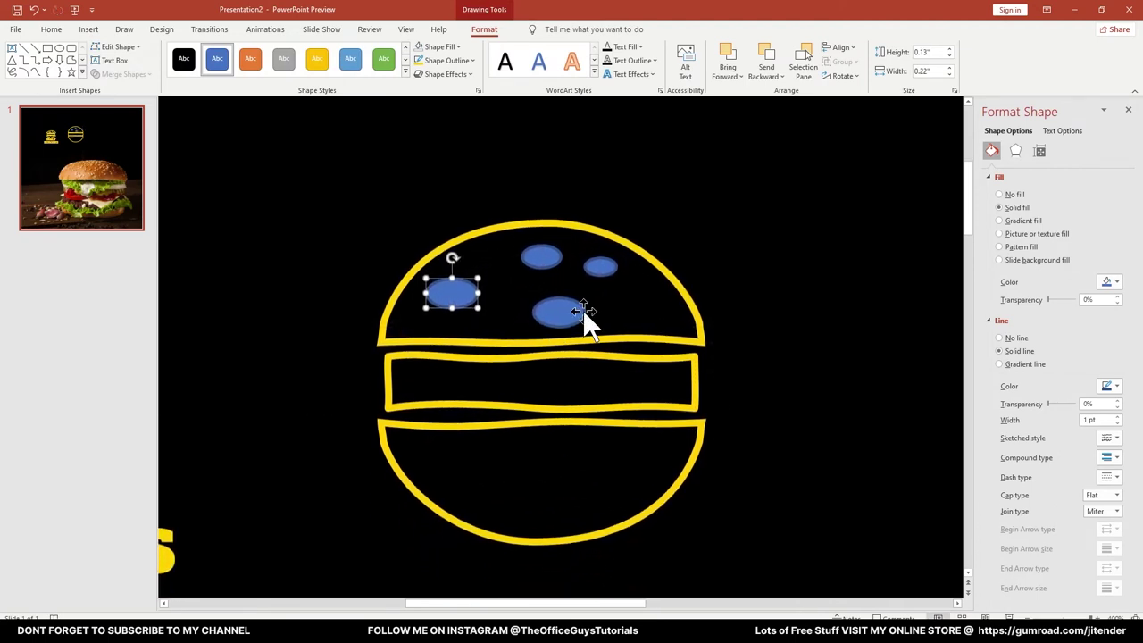
drag(601, 264, 459, 457)
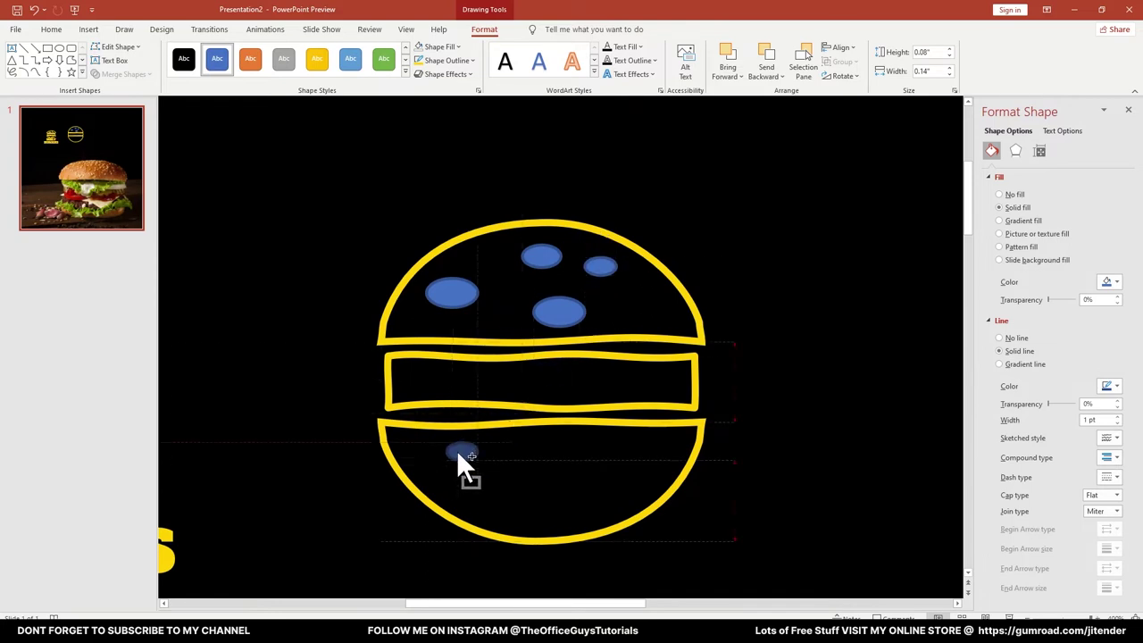
drag(545, 259, 539, 458)
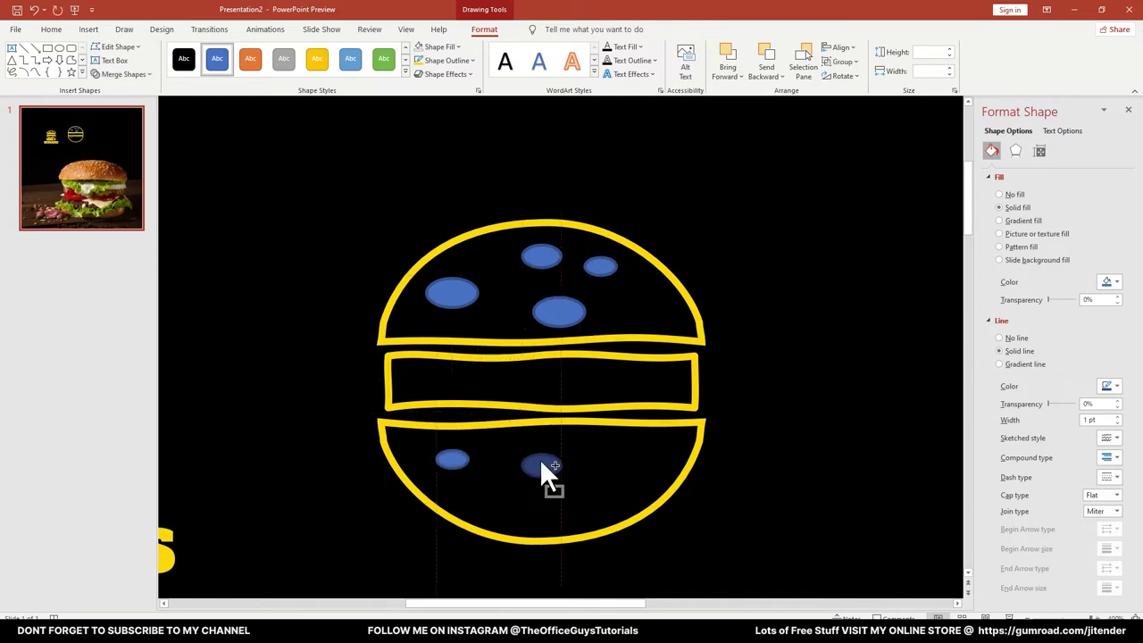
key(Escape)
Move and copy seed ovals so both the top and bottom bun halves are speckled
click(500, 234)
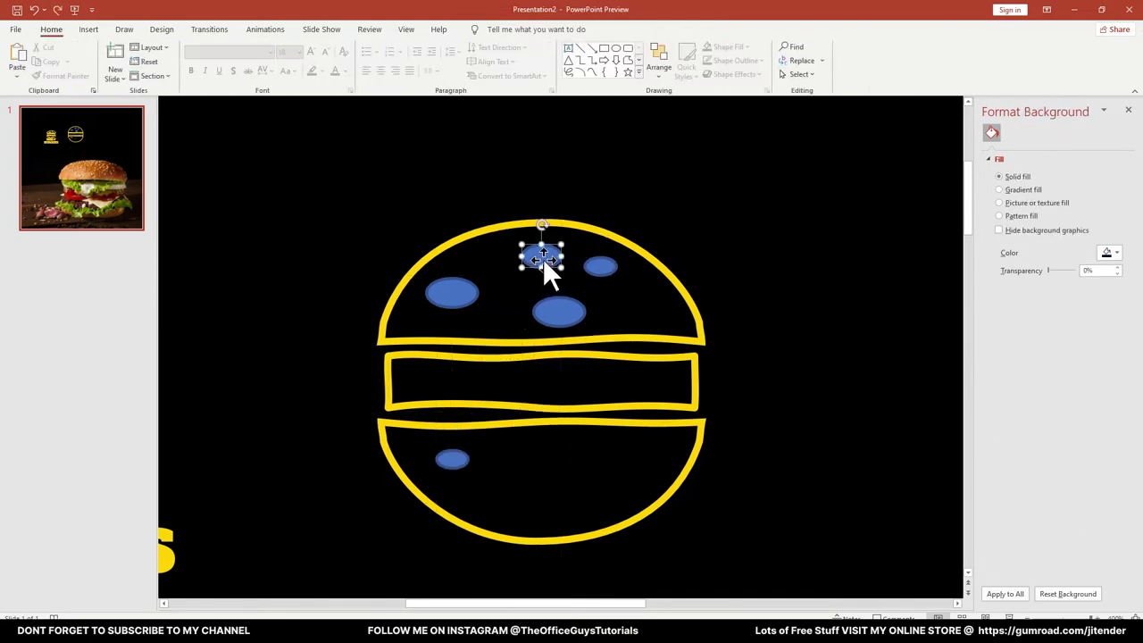
drag(541, 256, 518, 504)
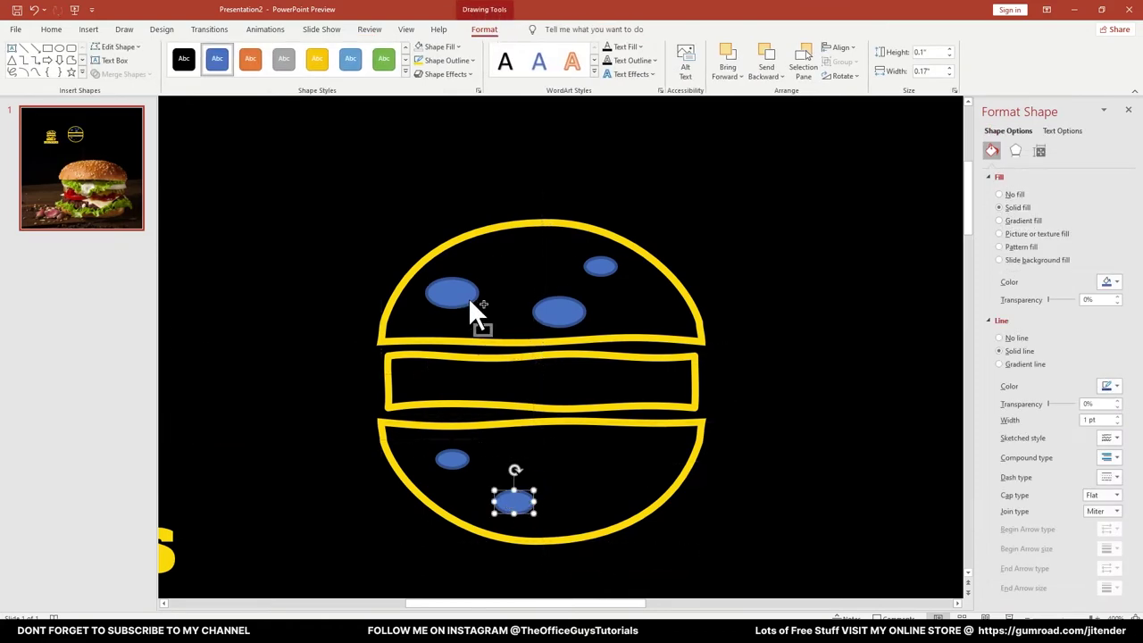
drag(459, 456, 546, 259)
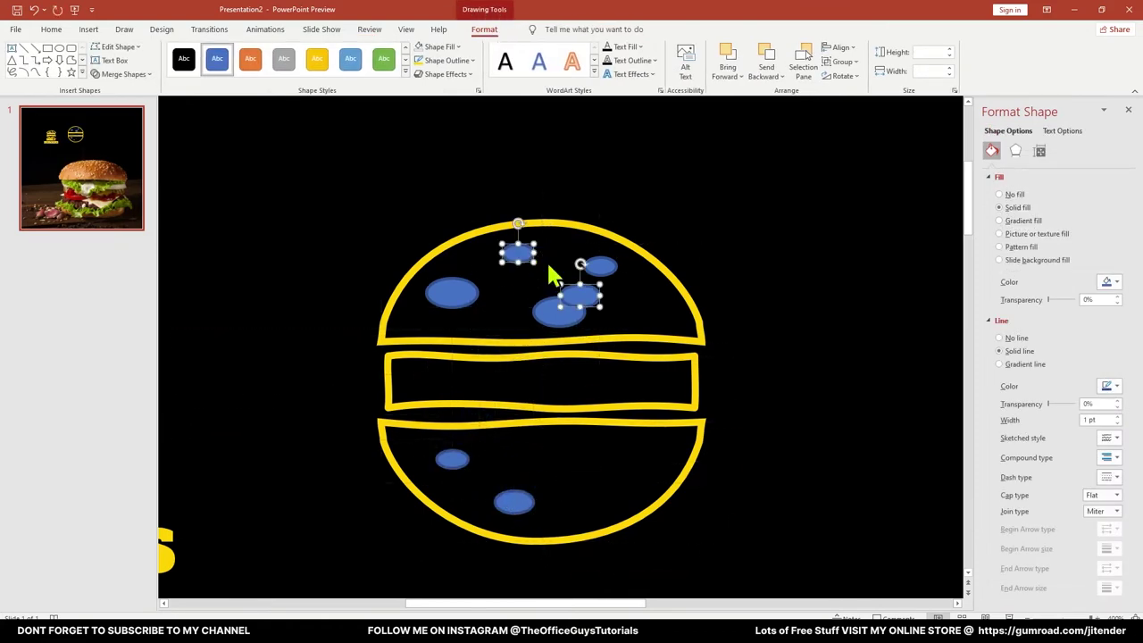
click(625, 308)
drag(584, 297, 643, 457)
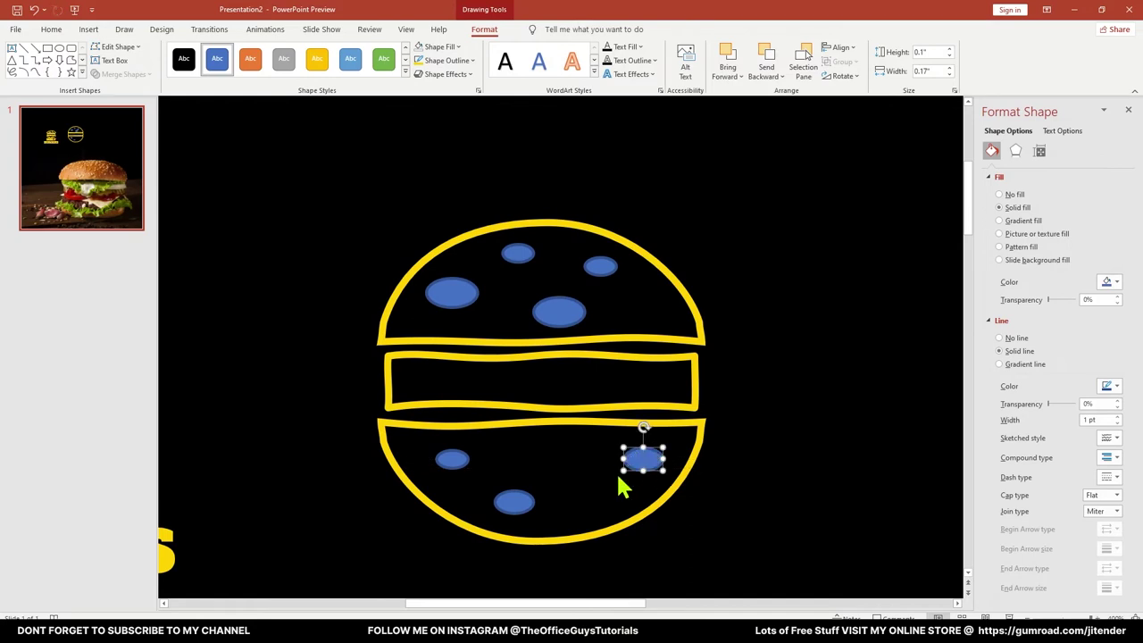
click(513, 499)
click(558, 307)
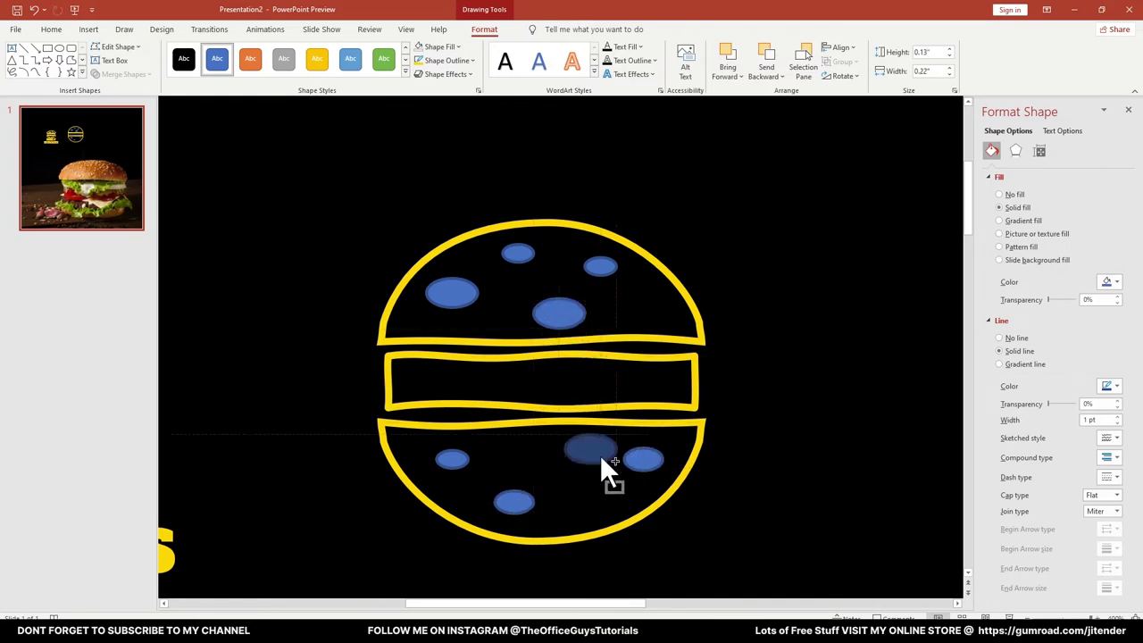
click(770, 224)
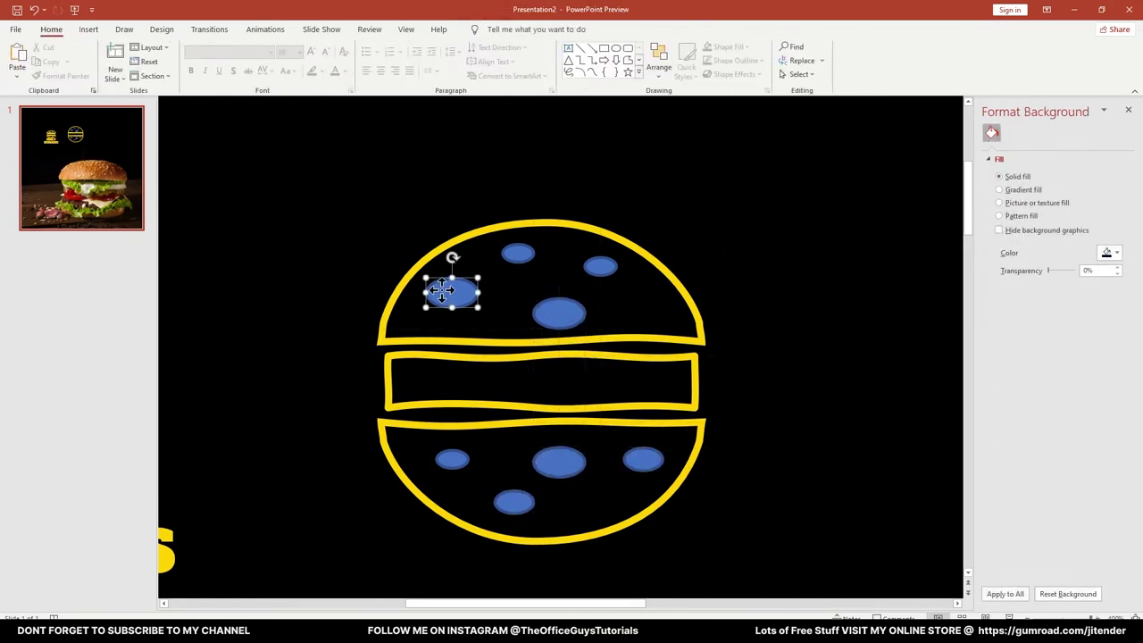
Select all the sesame-seed ovals and fill them yellow
shift+click(517, 254)
shift+click(593, 268)
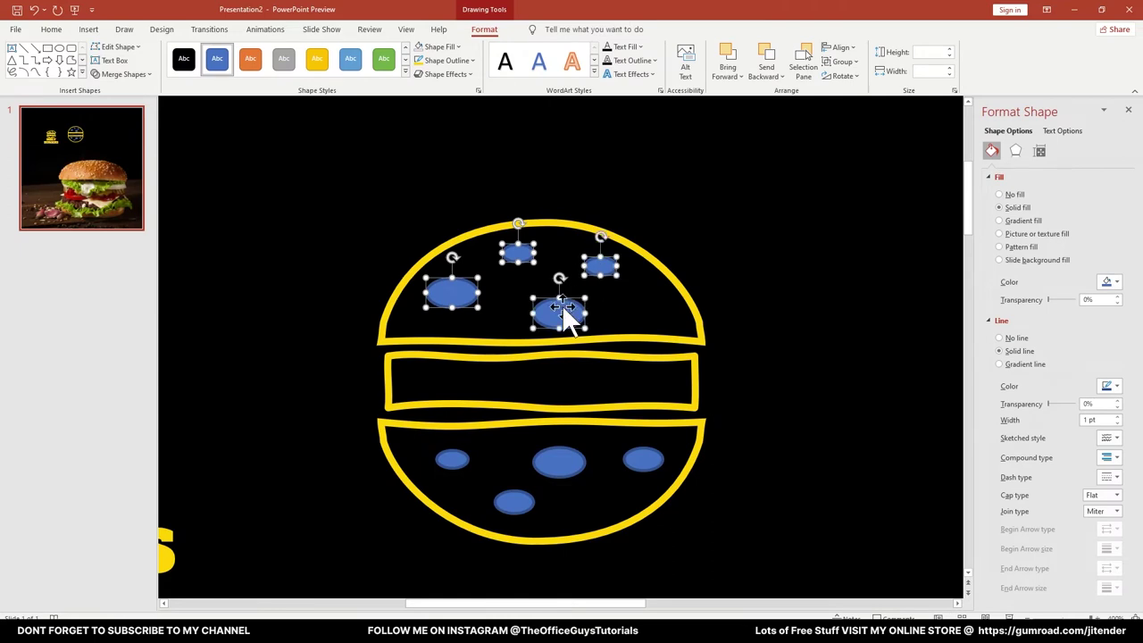
shift+click(539, 460)
shift+click(640, 460)
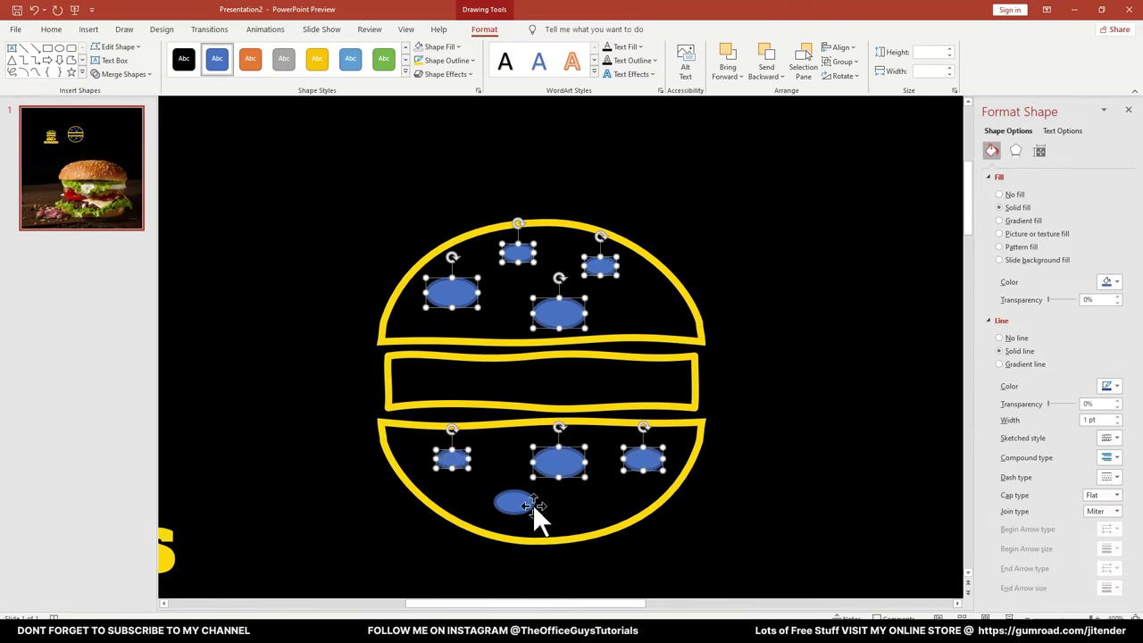
click(455, 47)
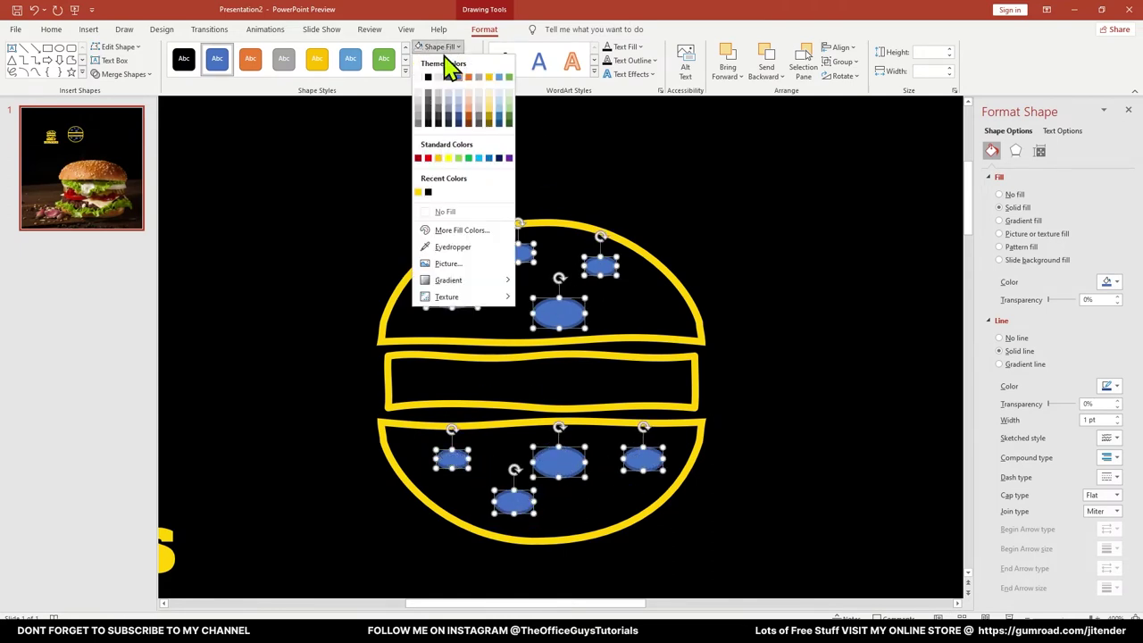
click(418, 193)
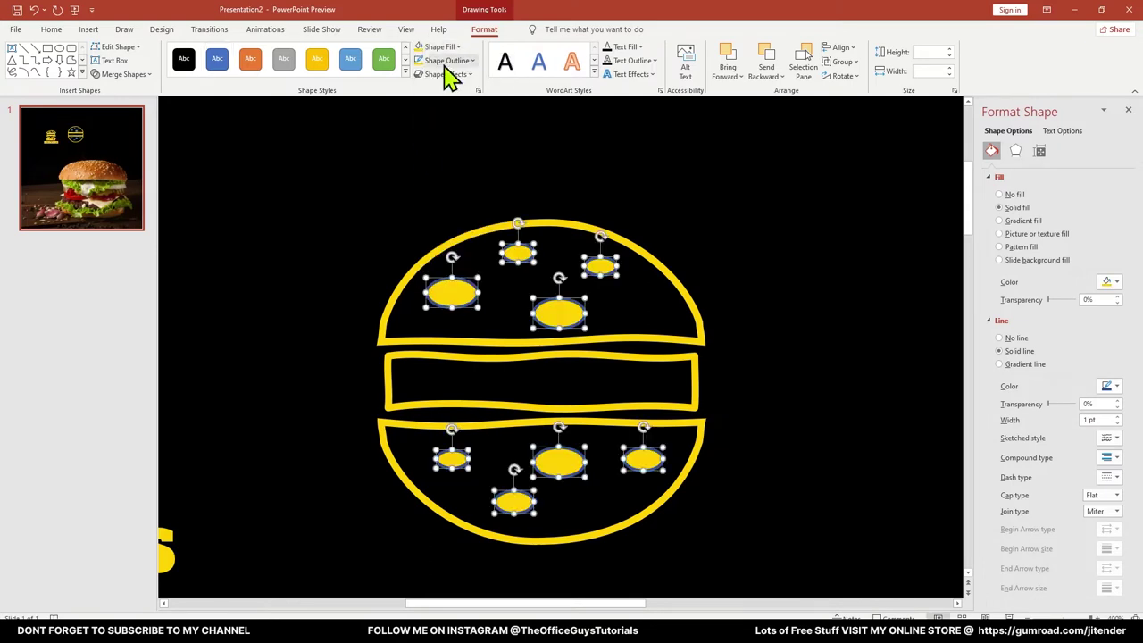
click(446, 60)
Remove the outlines from the sesame-seed ovals
click(459, 225)
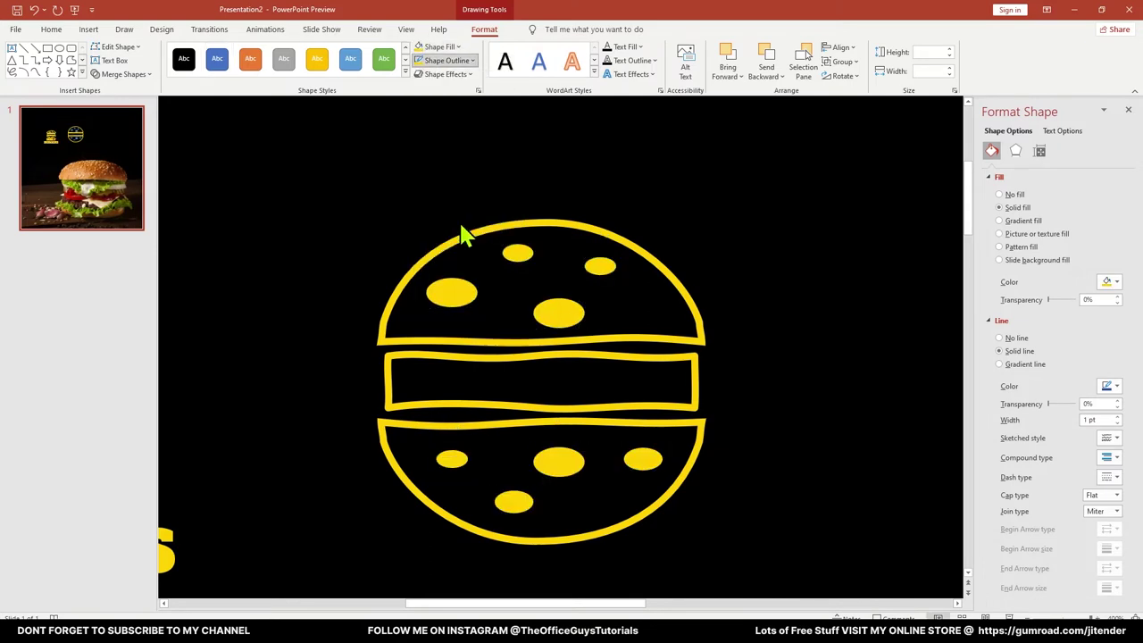
click(739, 200)
scroll(735, 198, down, 5)
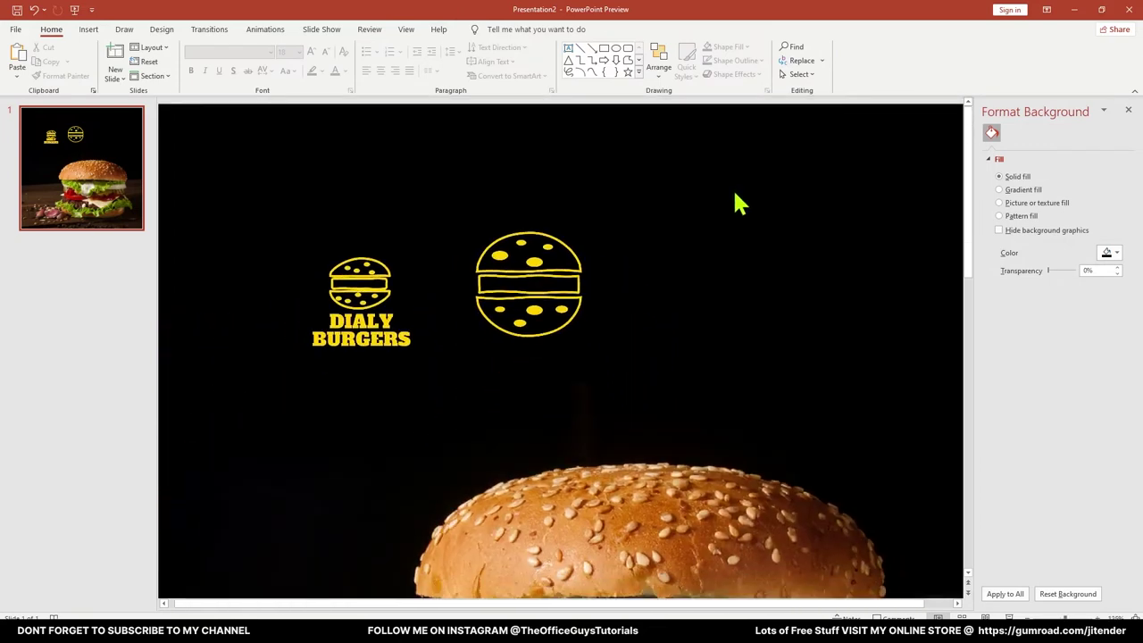
scroll(532, 148, up, 3)
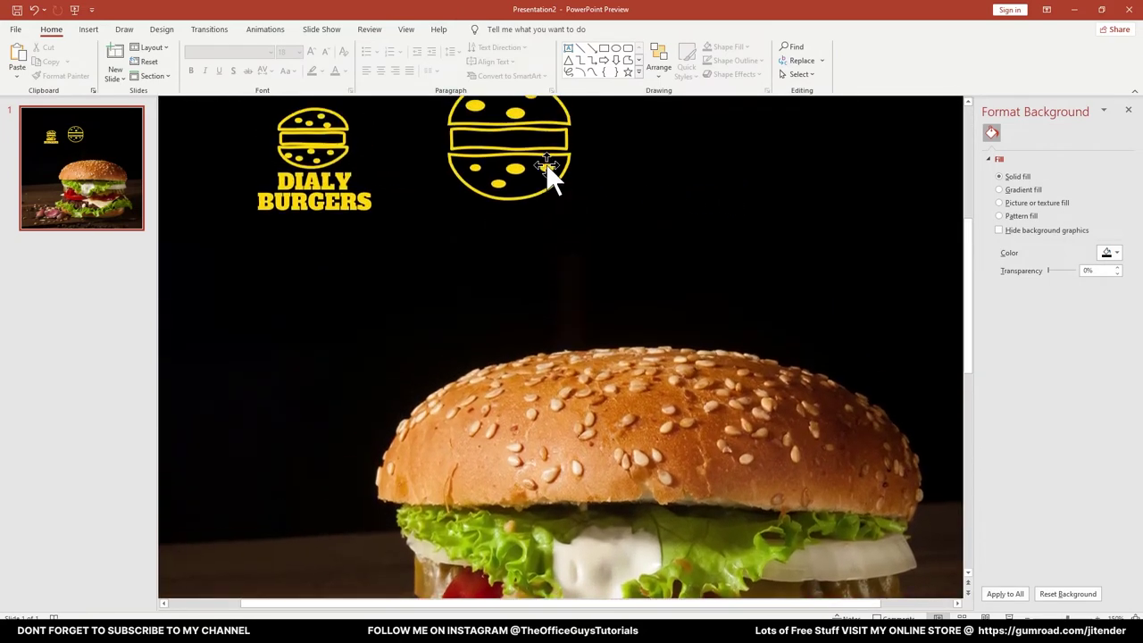
scroll(525, 206, up, 4)
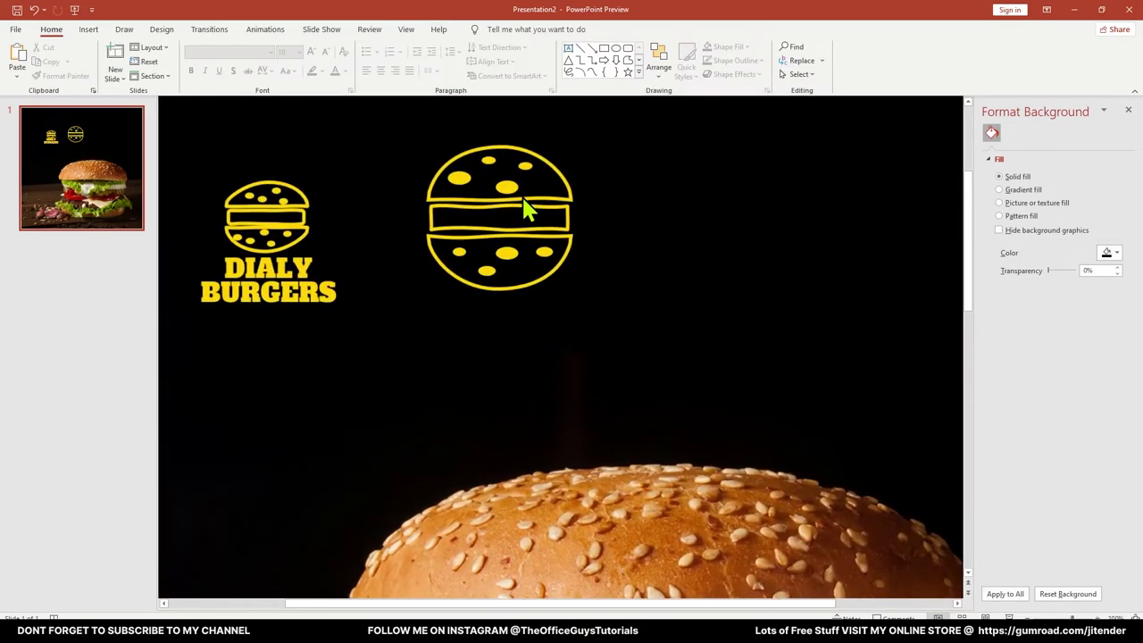
scroll(527, 210, down, 4)
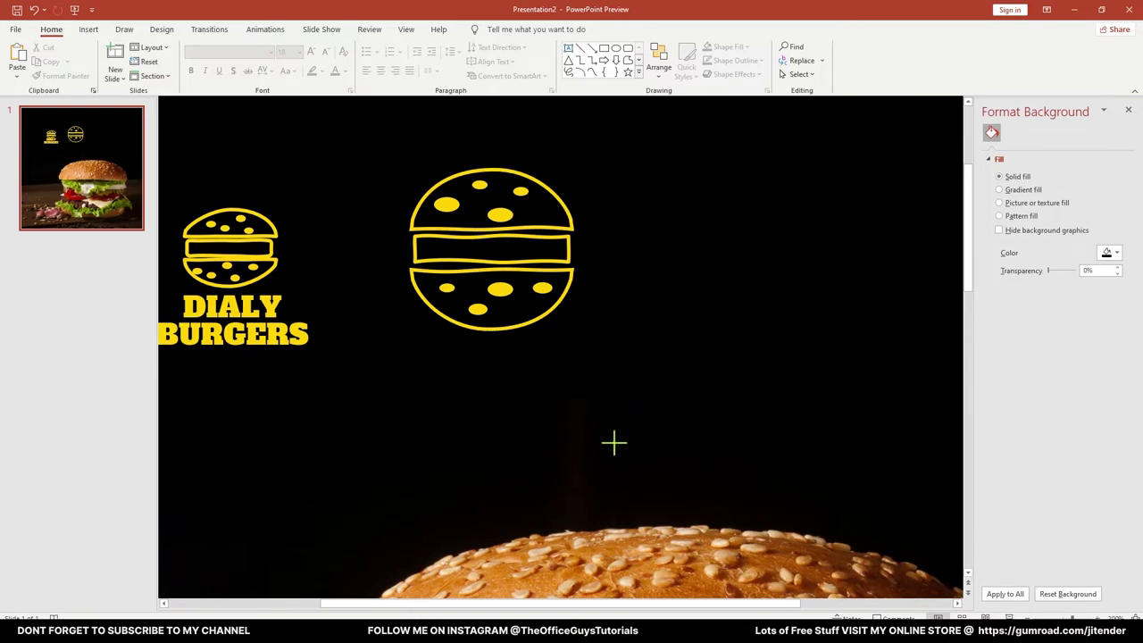
Draw a text box to the right of the bun icon and move it up and right
drag(615, 441, 383, 349)
drag(588, 350, 852, 210)
click(738, 248)
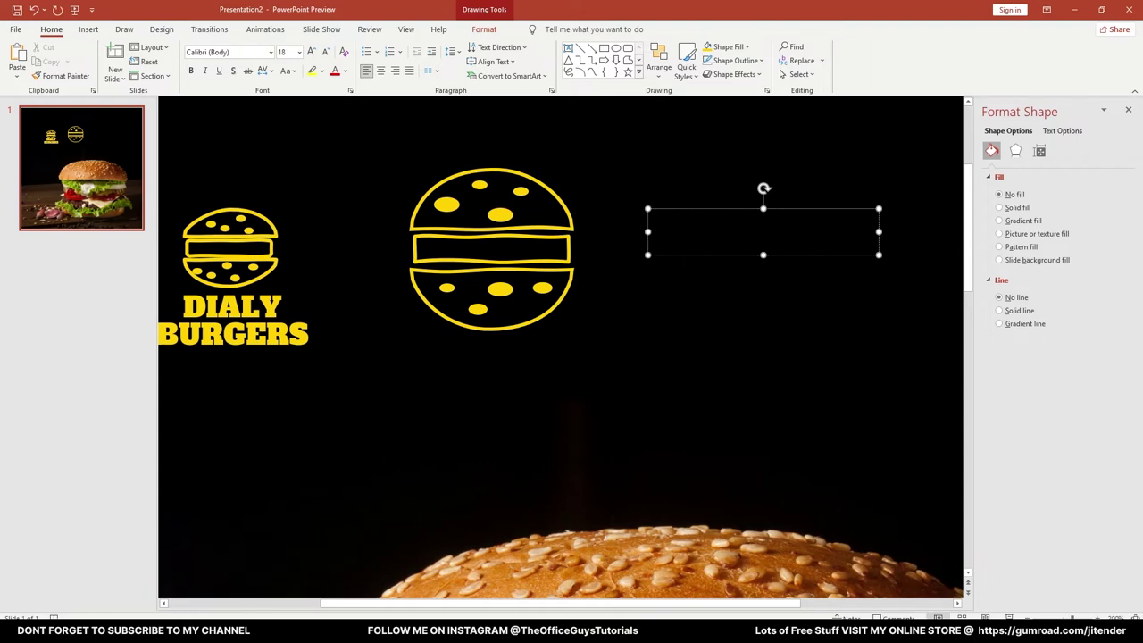
Colour the text yellow, add BURGERS on a second line, and make it all uppercase
key(ctrl+a)
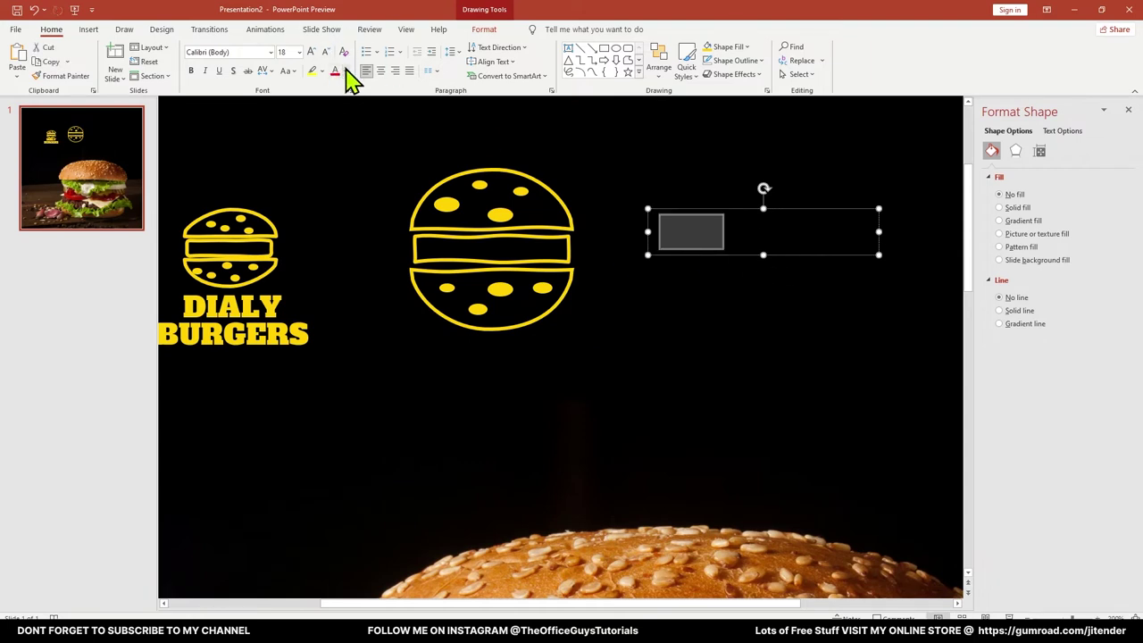
click(346, 73)
click(336, 217)
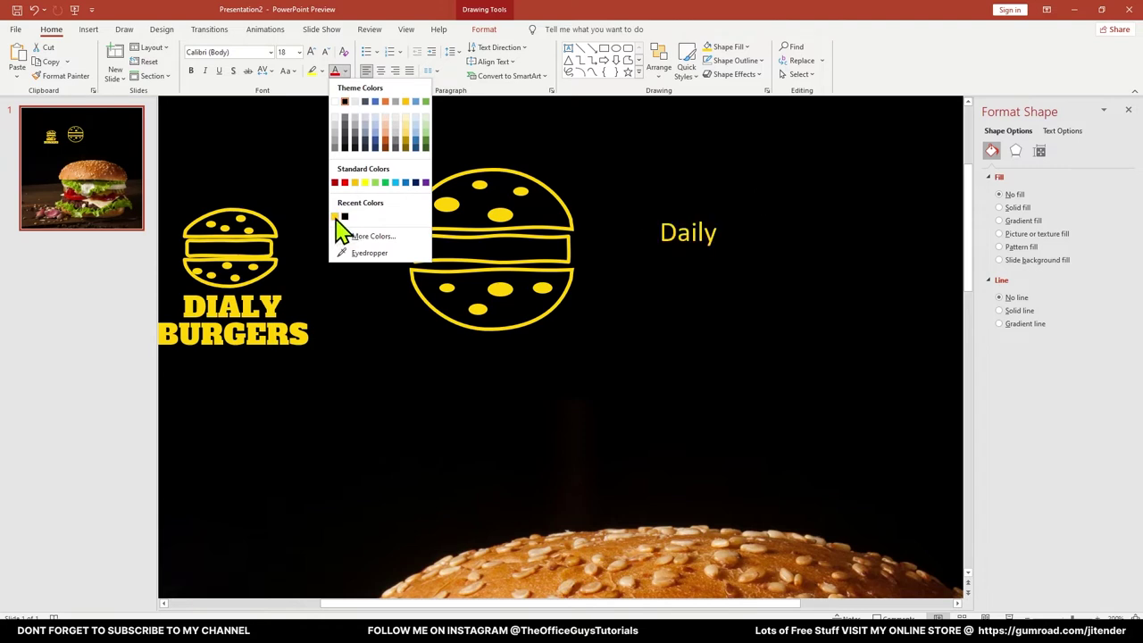
click(335, 217)
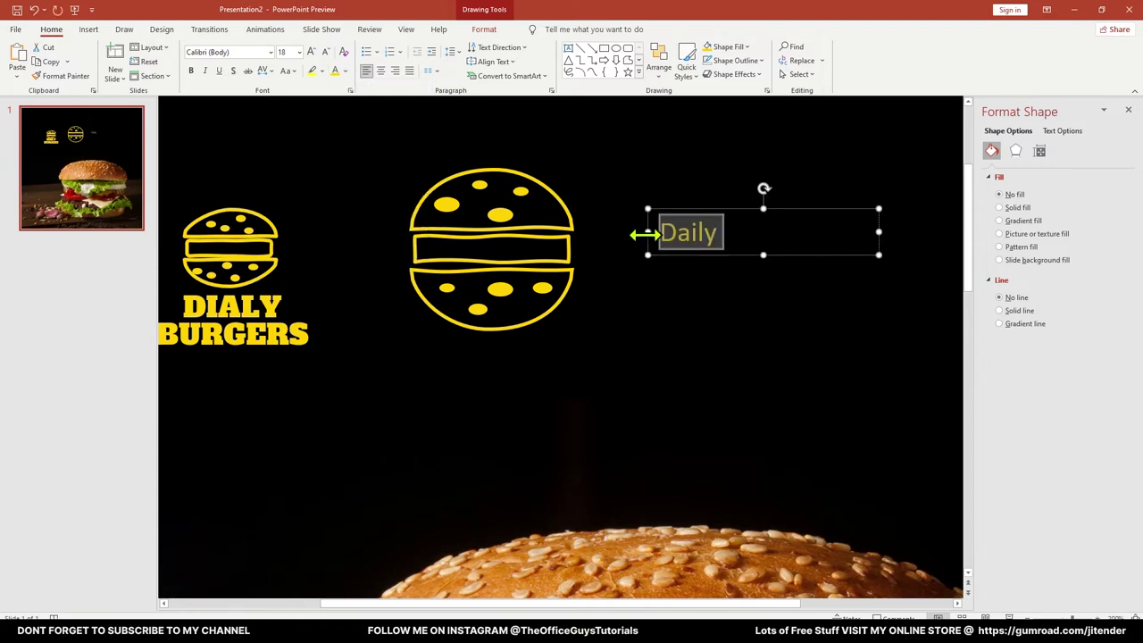
click(719, 234)
key(Return)
text(BURGERS)
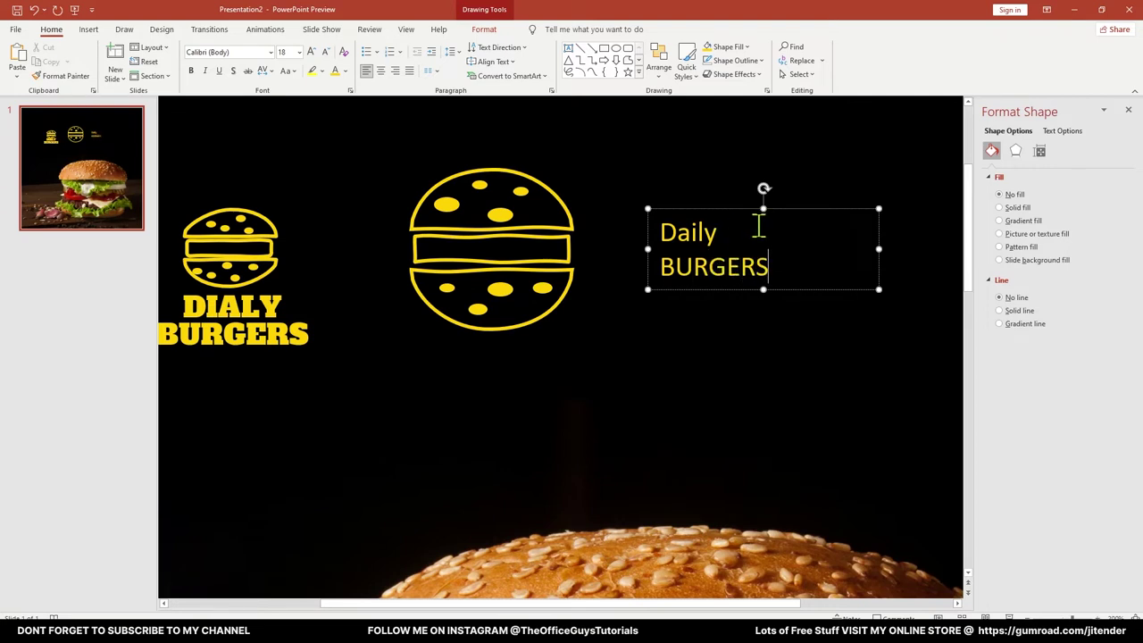
key(ctrl+a)
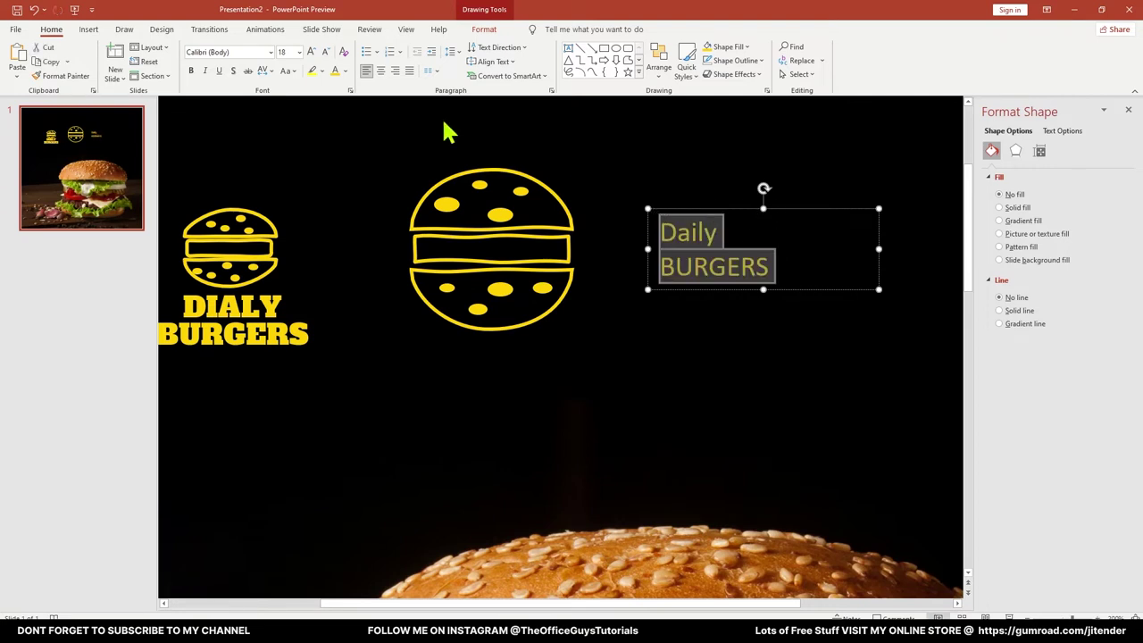
click(287, 71)
click(308, 121)
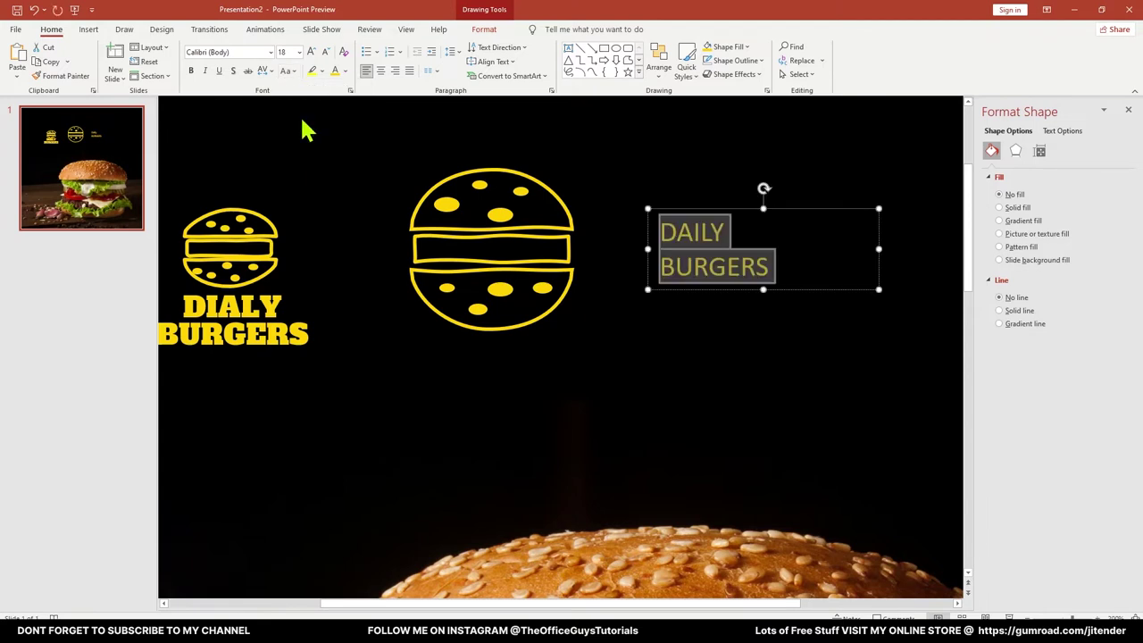
Set DAILY BURGERS in Alfa Slab One, centre it, and place it below the burger icon
click(233, 51)
text(Abril Fatface)
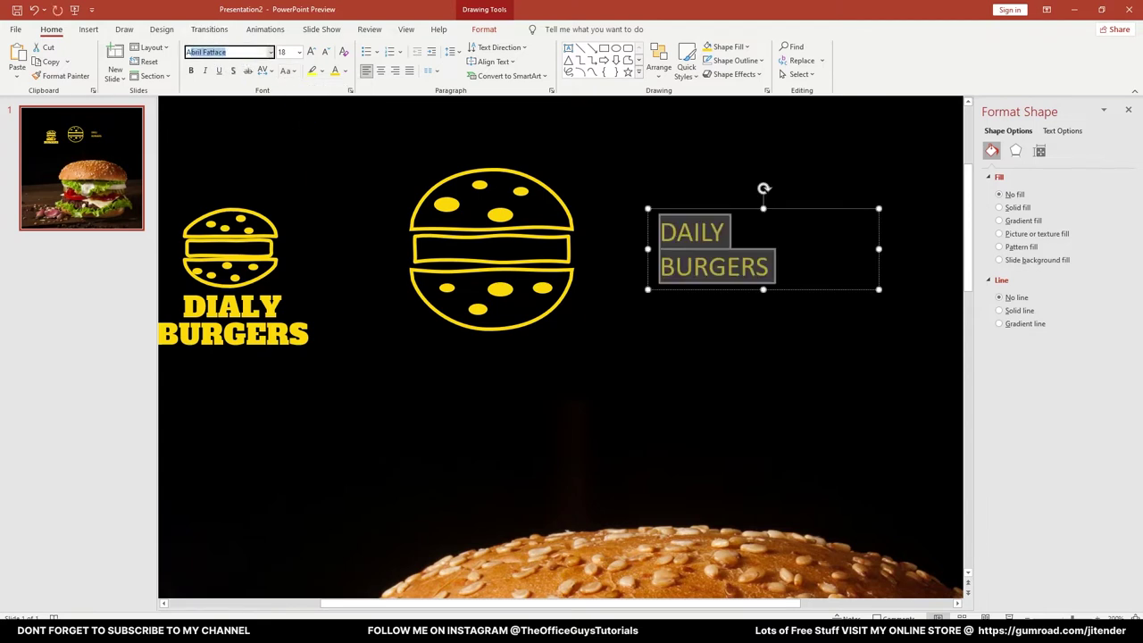
key(Return)
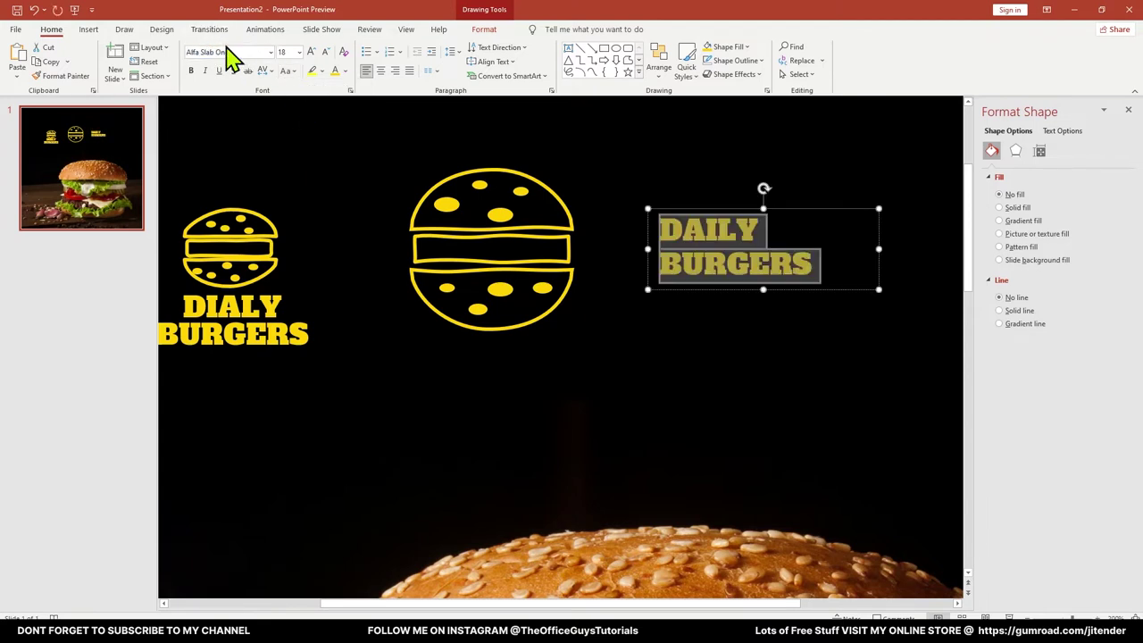
click(381, 72)
drag(660, 283, 384, 416)
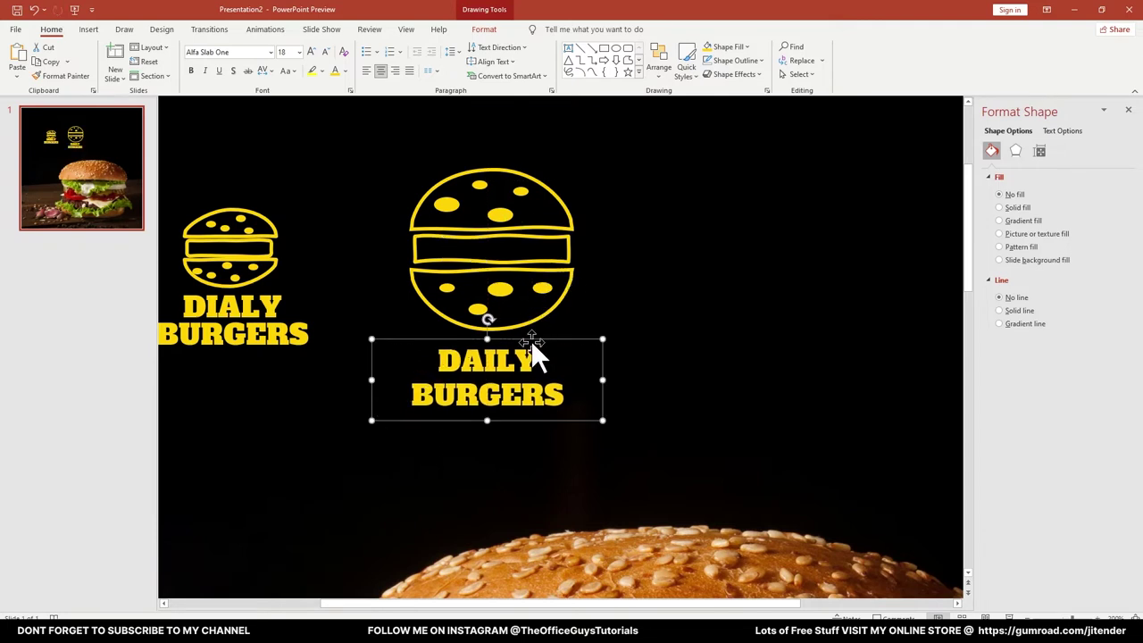
Enlarge DAILY BURGERS to 32 pt, widen its box, and move icon and text to the top
key(ctrl+a)
click(311, 52)
click(310, 52)
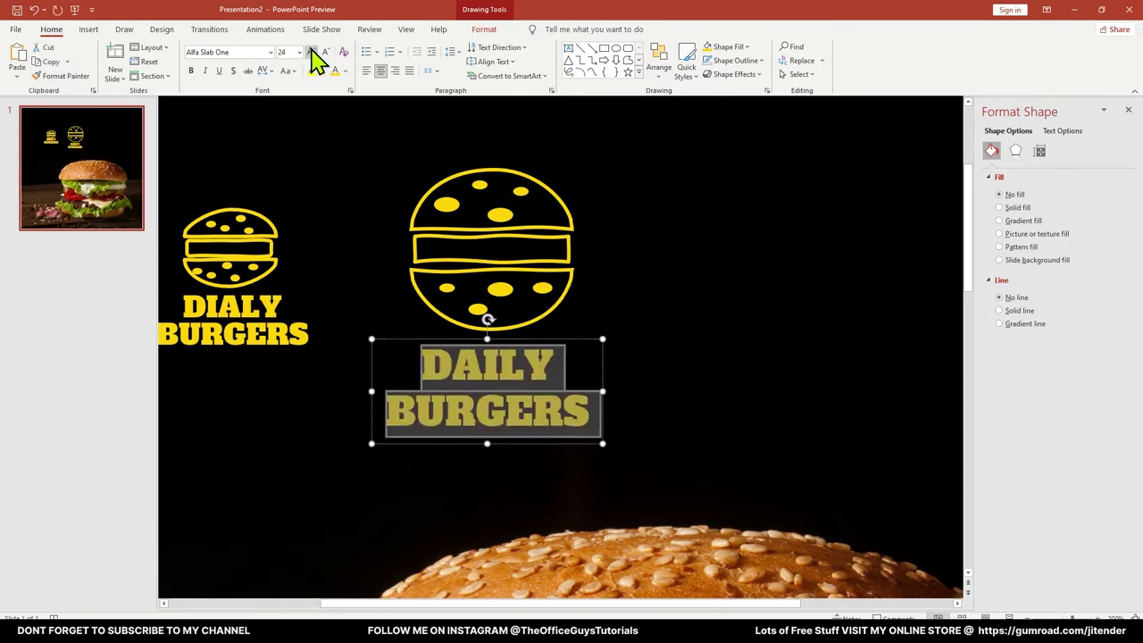
click(311, 52)
click(311, 51)
drag(601, 437, 663, 441)
click(658, 276)
scroll(656, 278, down, 4)
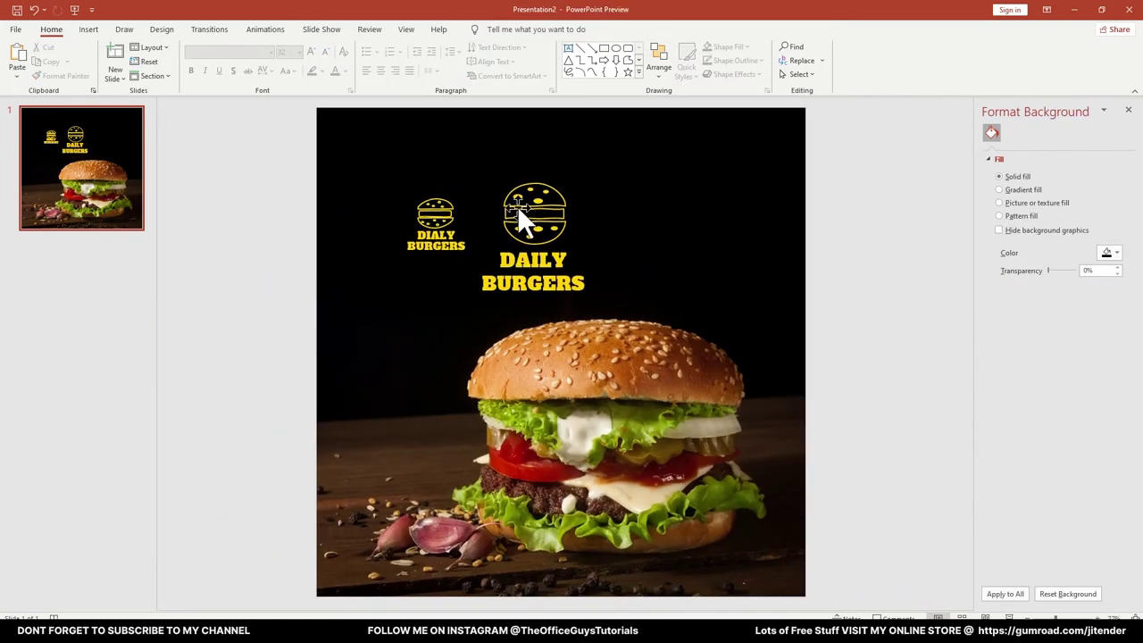
click(518, 208)
click(739, 192)
drag(838, 135, 465, 317)
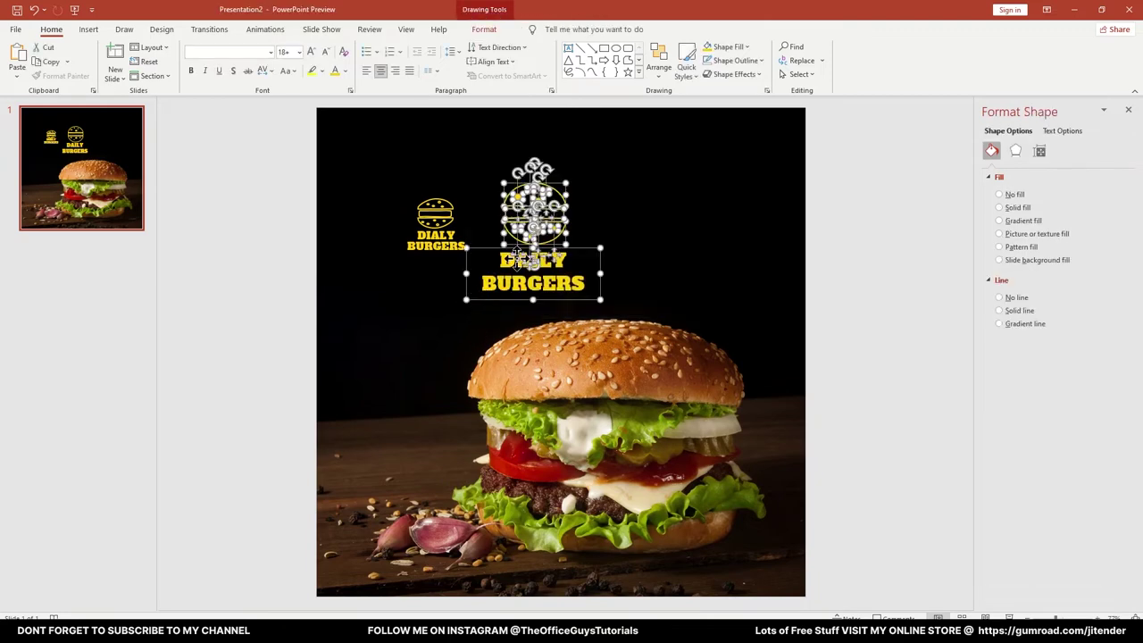
drag(552, 234, 650, 189)
scroll(659, 176, up, 5)
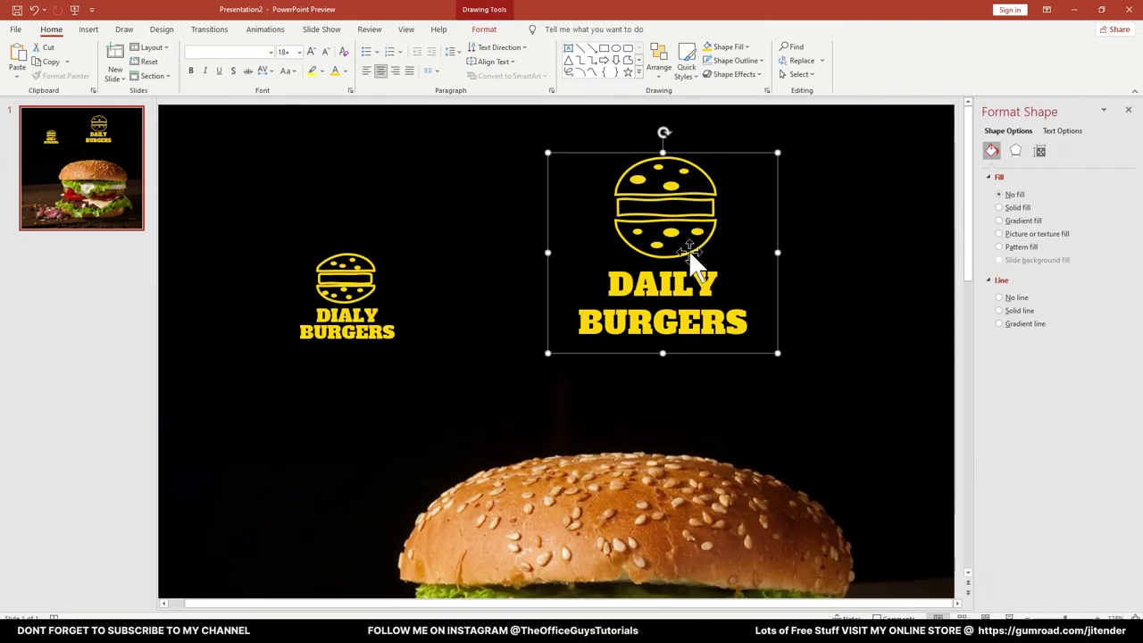
Add a SINCE 2001 line under BURGERS, shrink it, and give it loose letter spacing
click(737, 323)
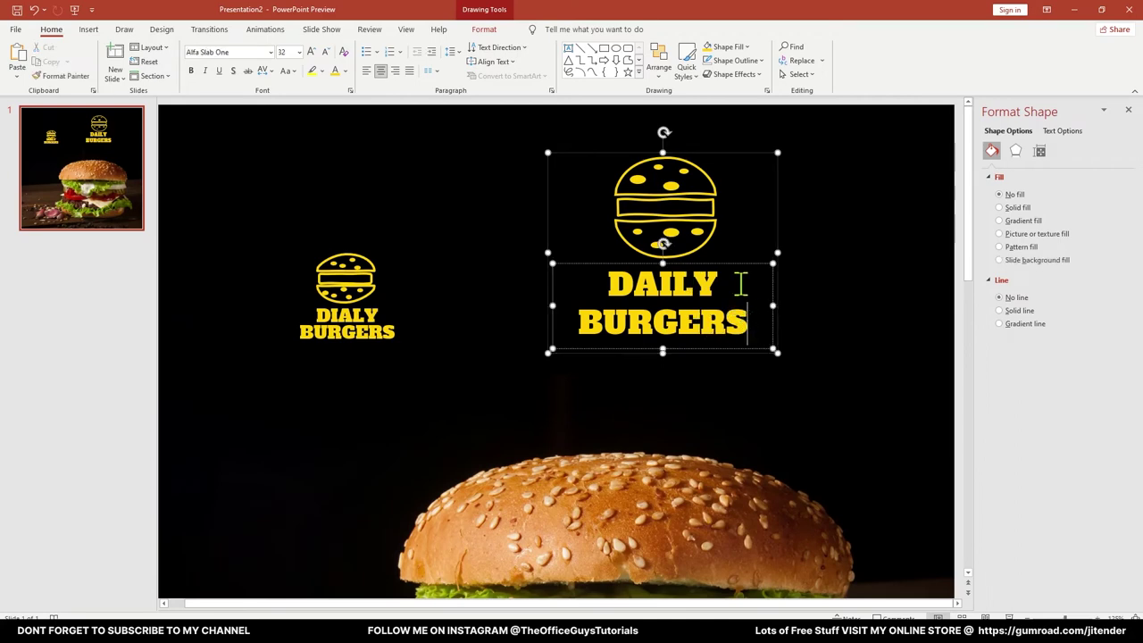
key(Return)
text(SI)
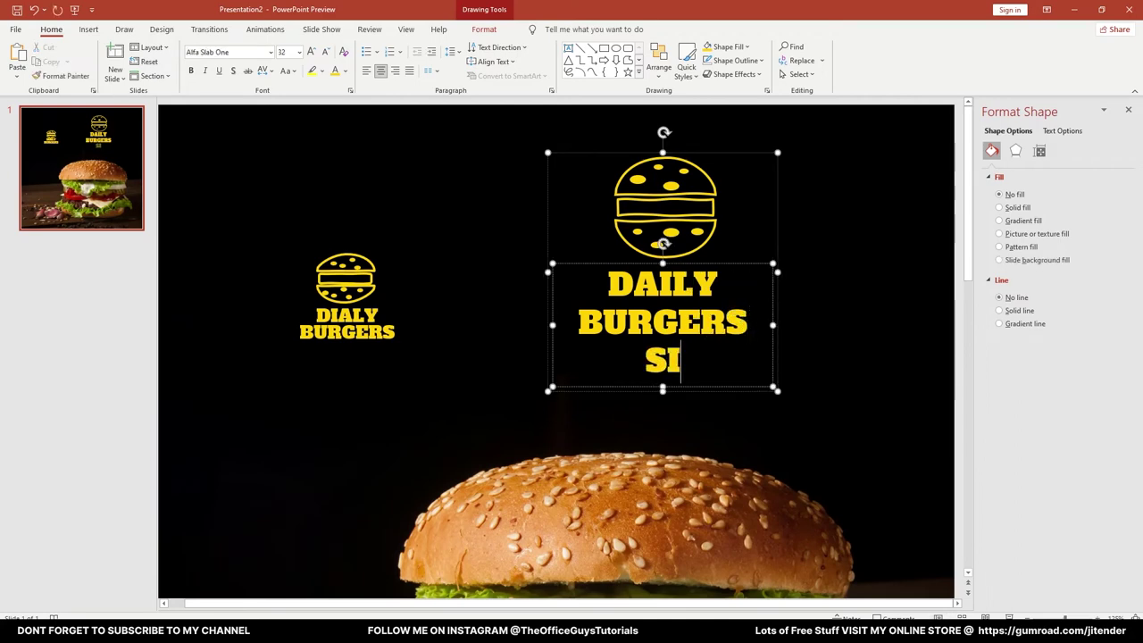
text(NCE 2001)
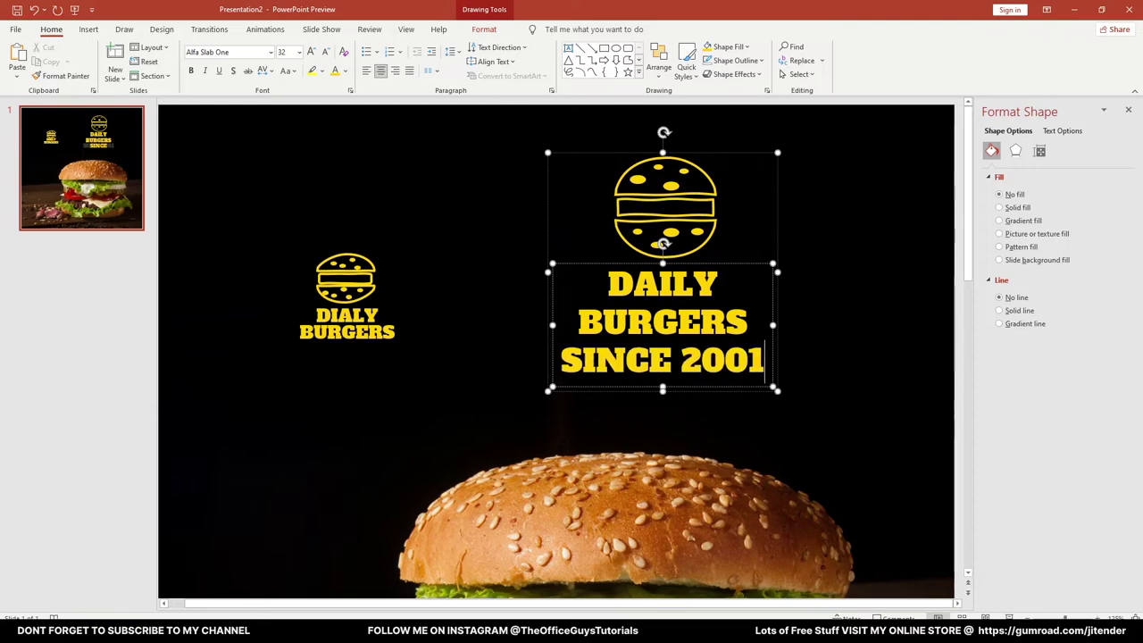
key(shift+Home)
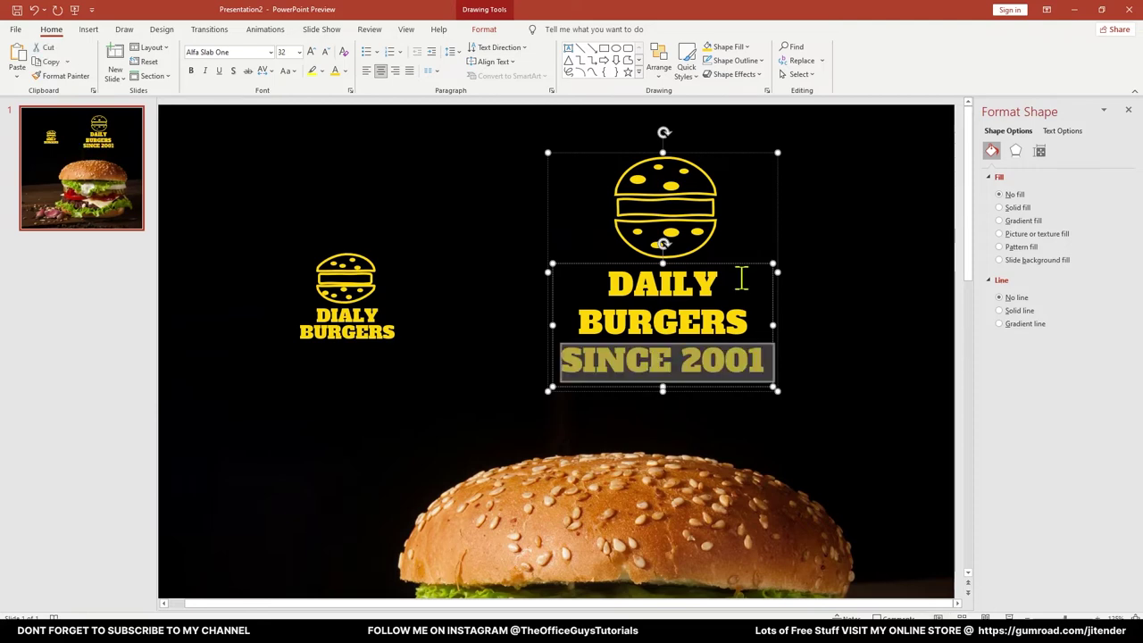
click(327, 52)
click(326, 51)
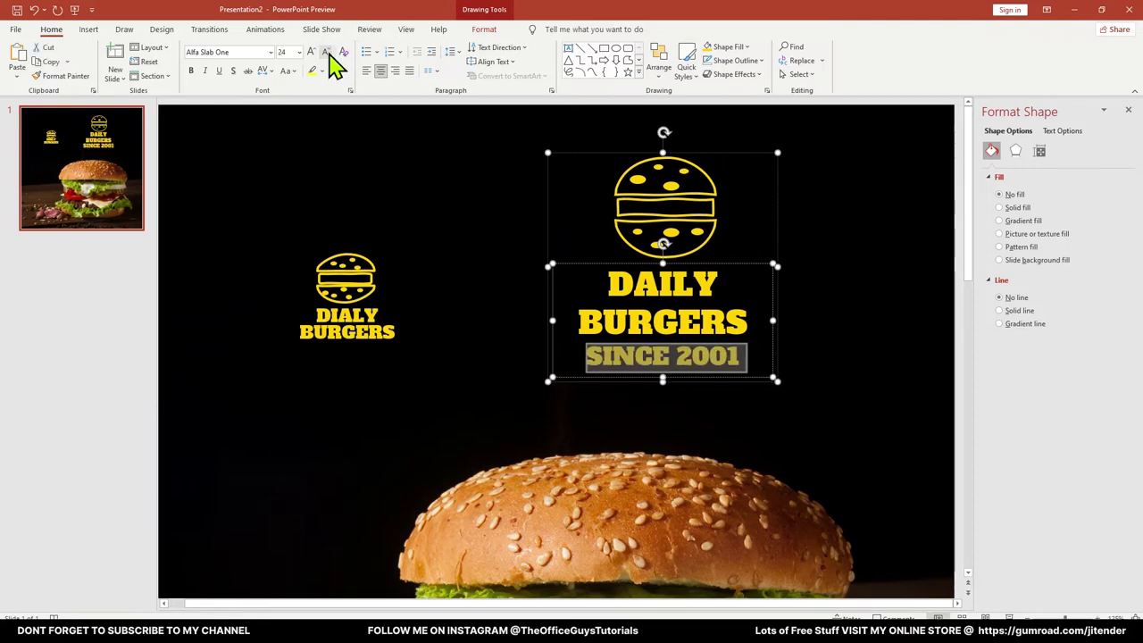
click(327, 52)
click(327, 52)
click(327, 52)
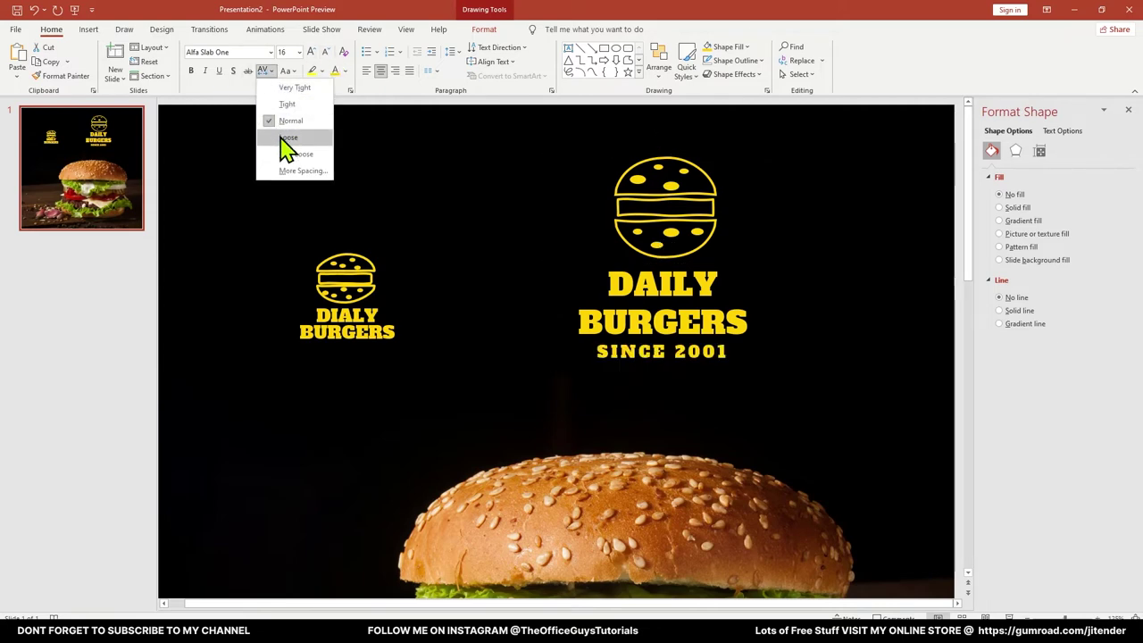
click(286, 137)
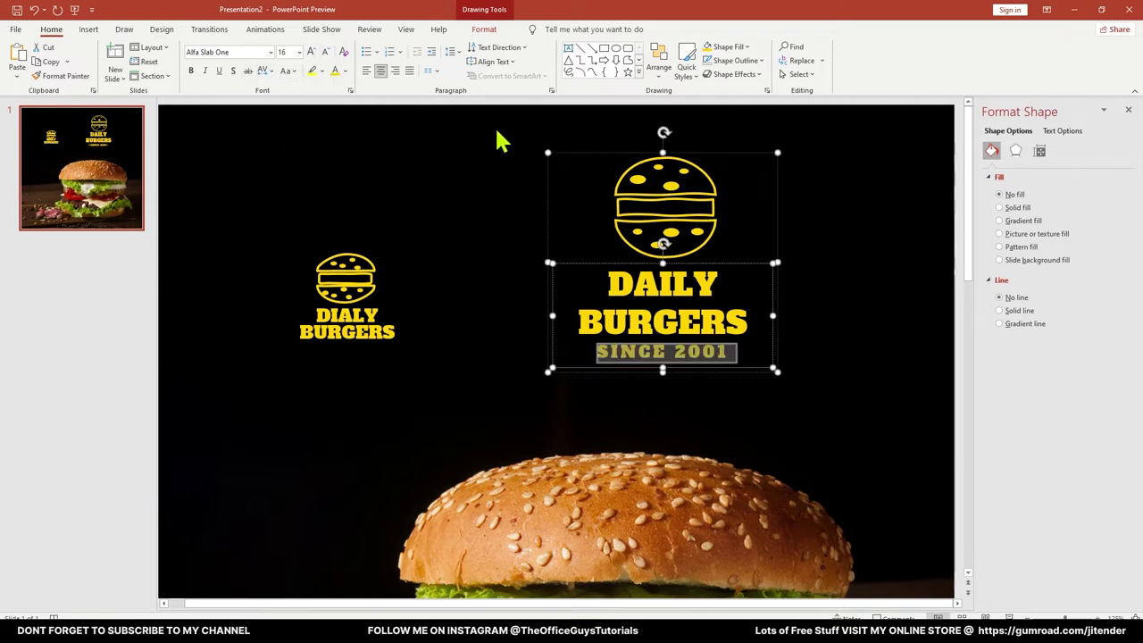
click(325, 52)
click(325, 52)
click(873, 366)
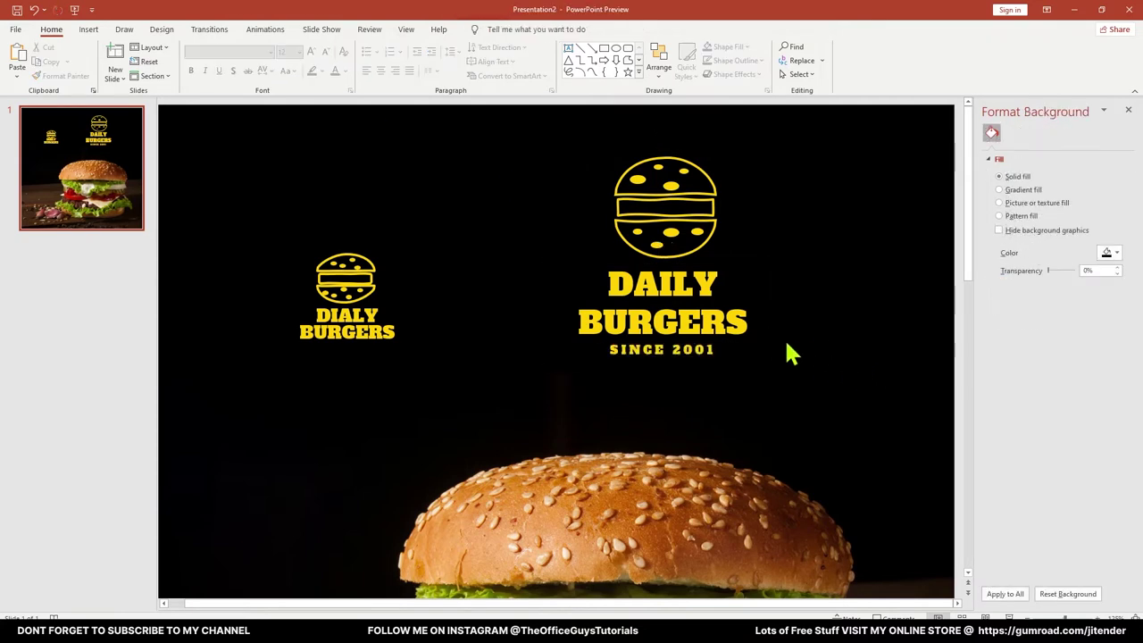
Delete the small misspelled DIALY BURGERS logo from the slide
scroll(728, 295, down, 3)
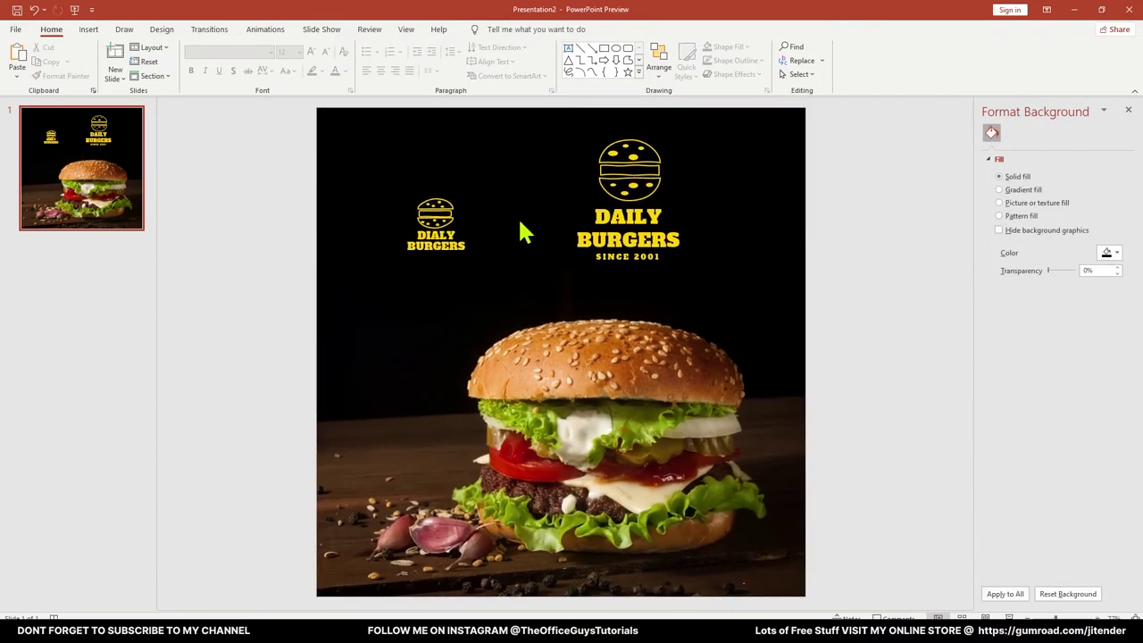
click(578, 209)
click(540, 198)
click(442, 221)
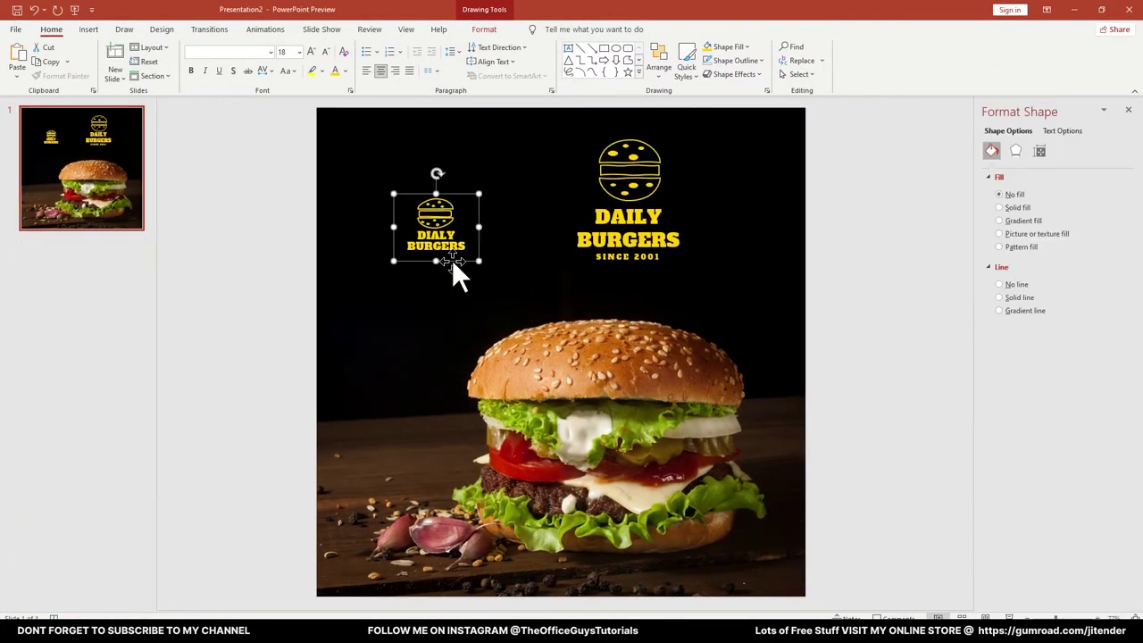
key(Delete)
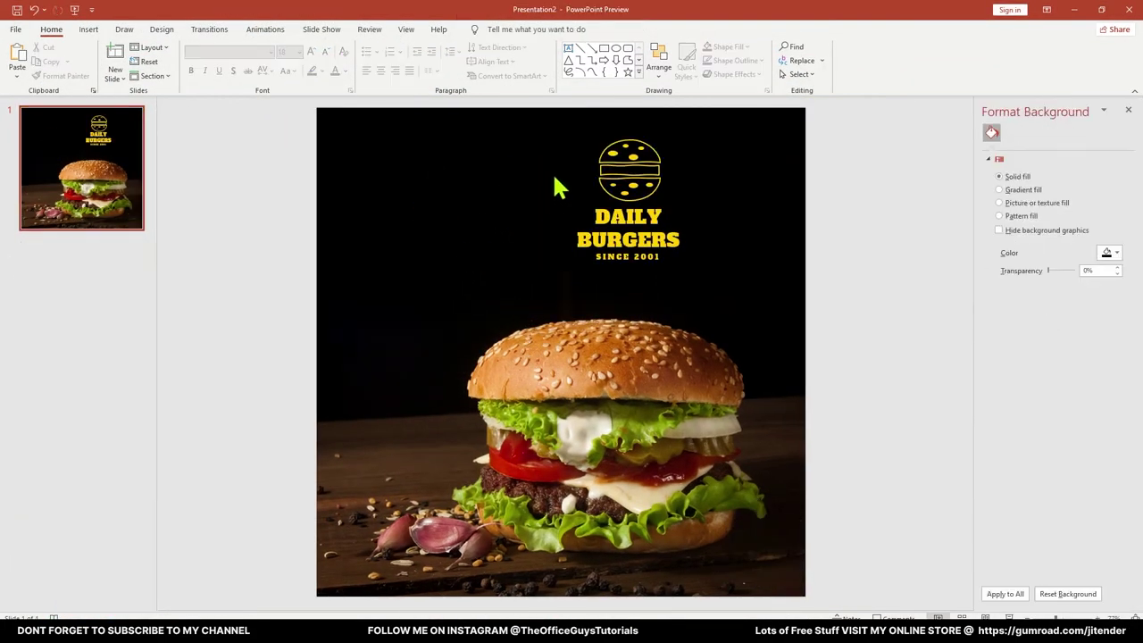
Ungroup the DAILY BURGERS logo, then delete the burger circle and restore it with undo
click(650, 150)
scroll(619, 197, up, 3)
scroll(627, 198, down, 1)
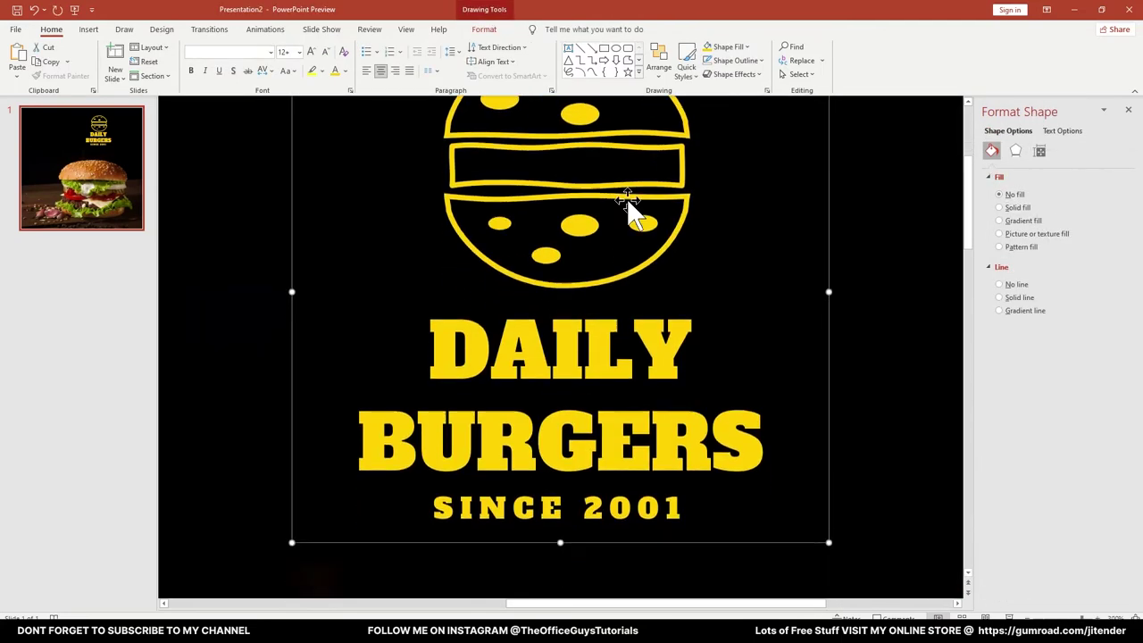
scroll(626, 198, down, 2)
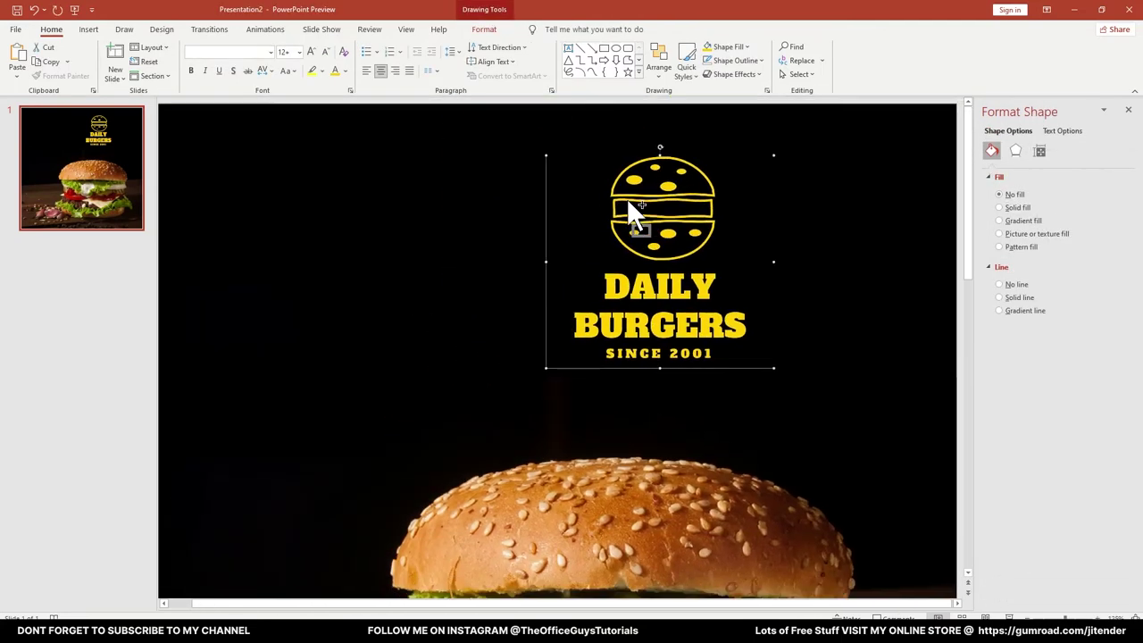
right_click(679, 202)
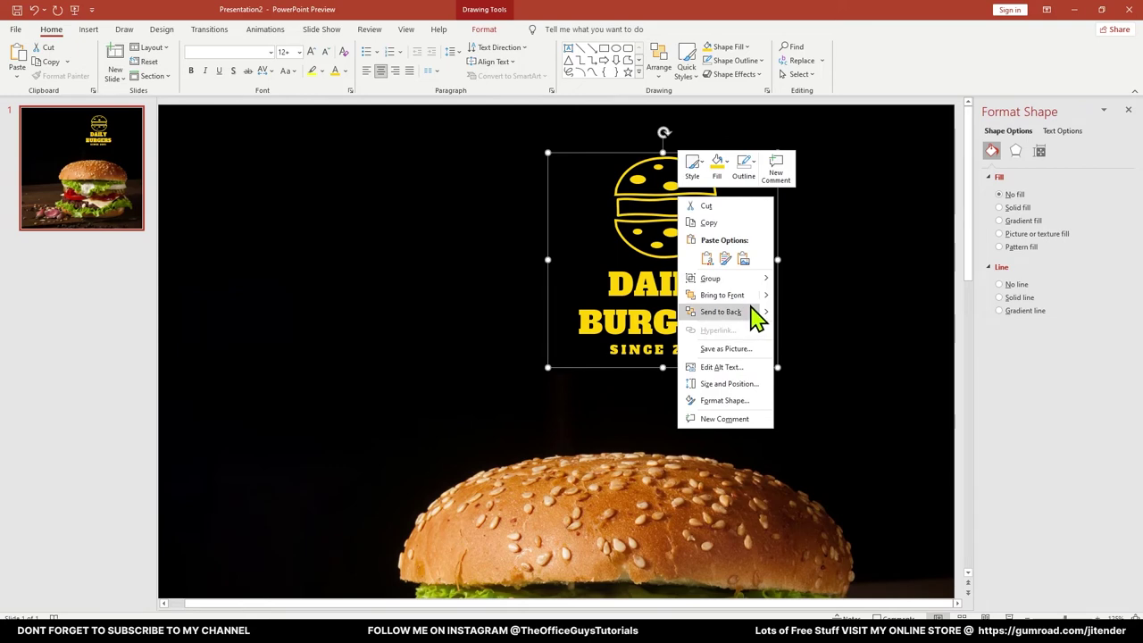
mouse_move(750, 279)
click(804, 314)
scroll(795, 266, down, 3)
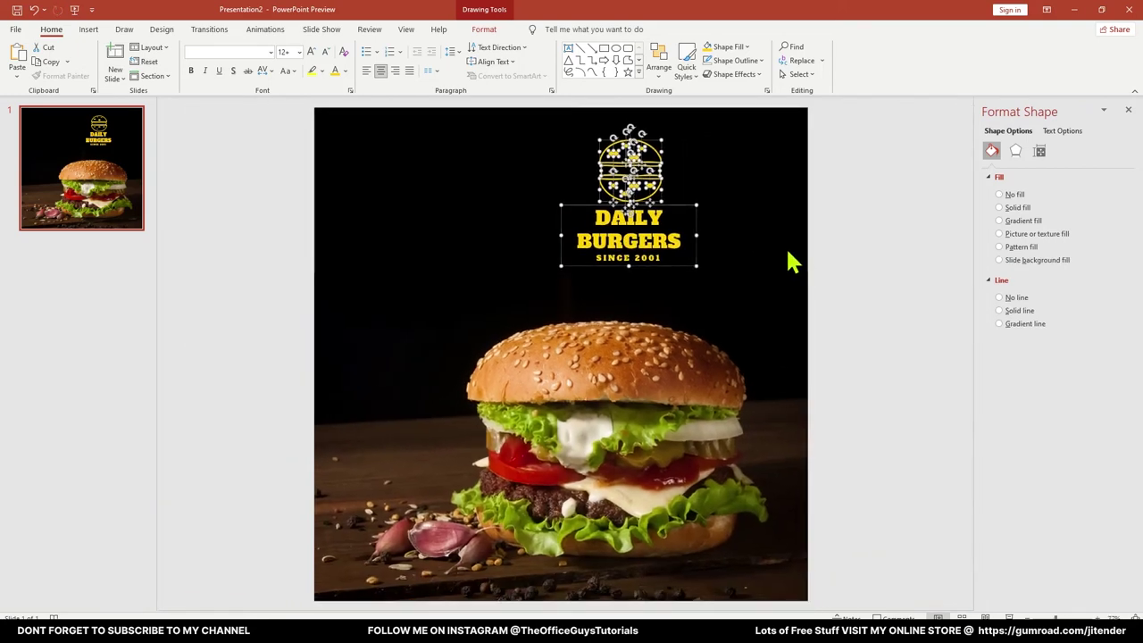
click(689, 201)
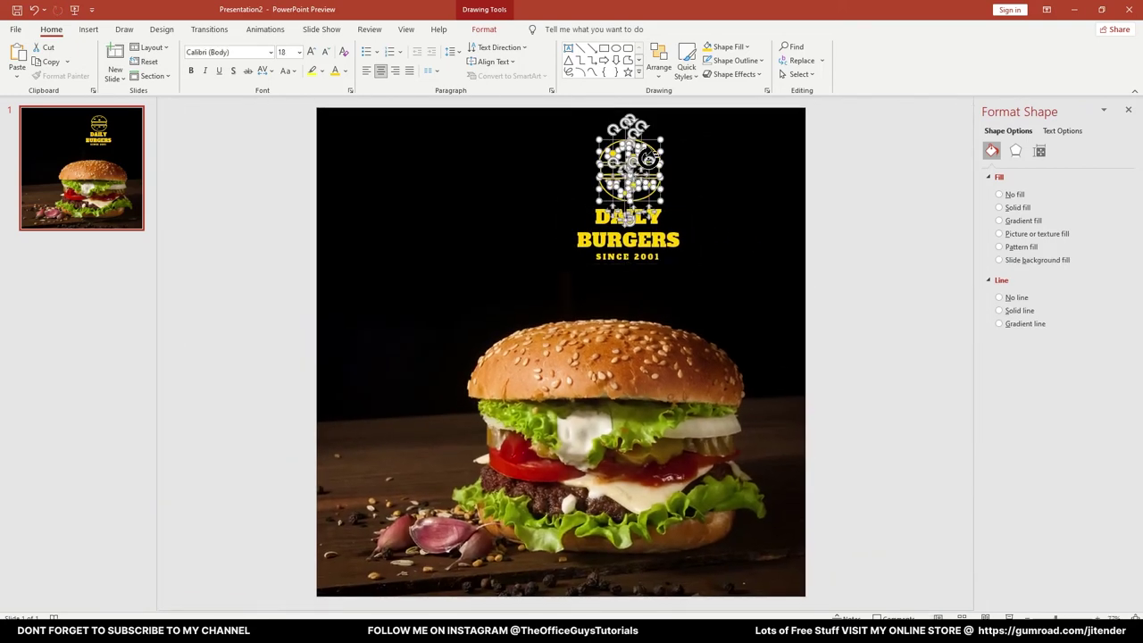
click(653, 150)
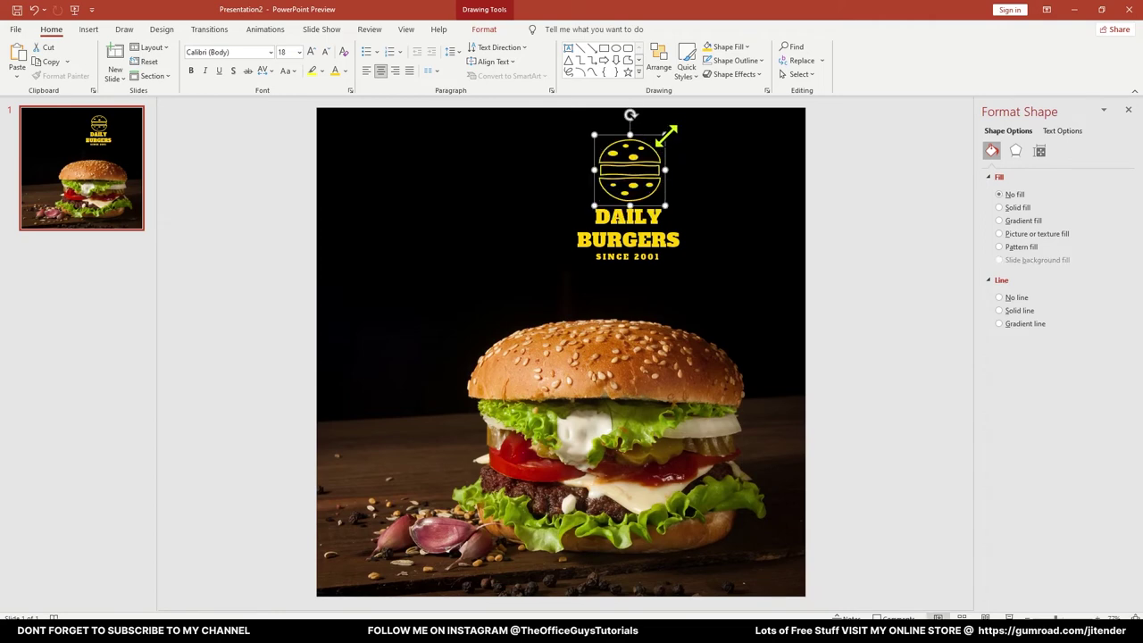
key(Delete)
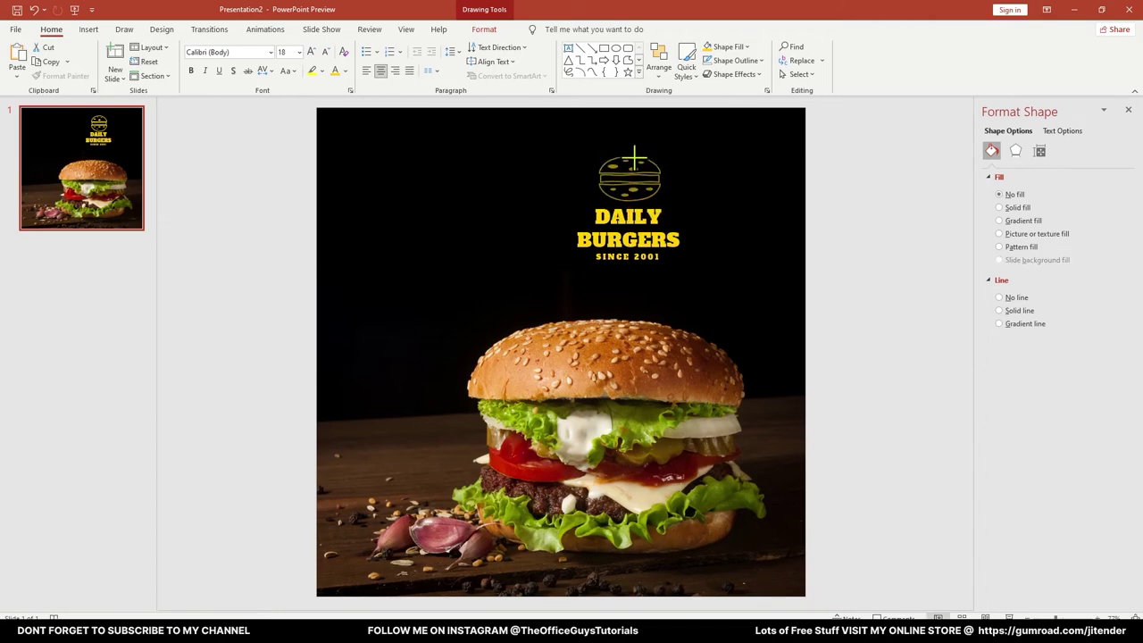
key(ctrl+z)
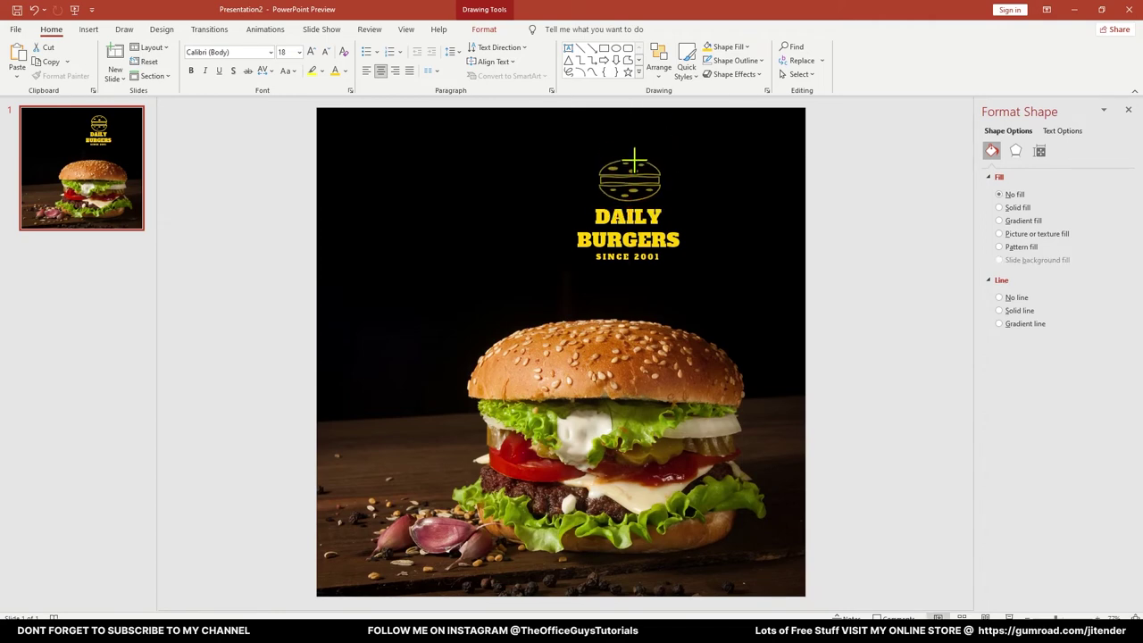
click(816, 230)
Select the DAILY BURGERS text box plus the burger logo and group them with Ctrl+G
scroll(691, 168, up, 5)
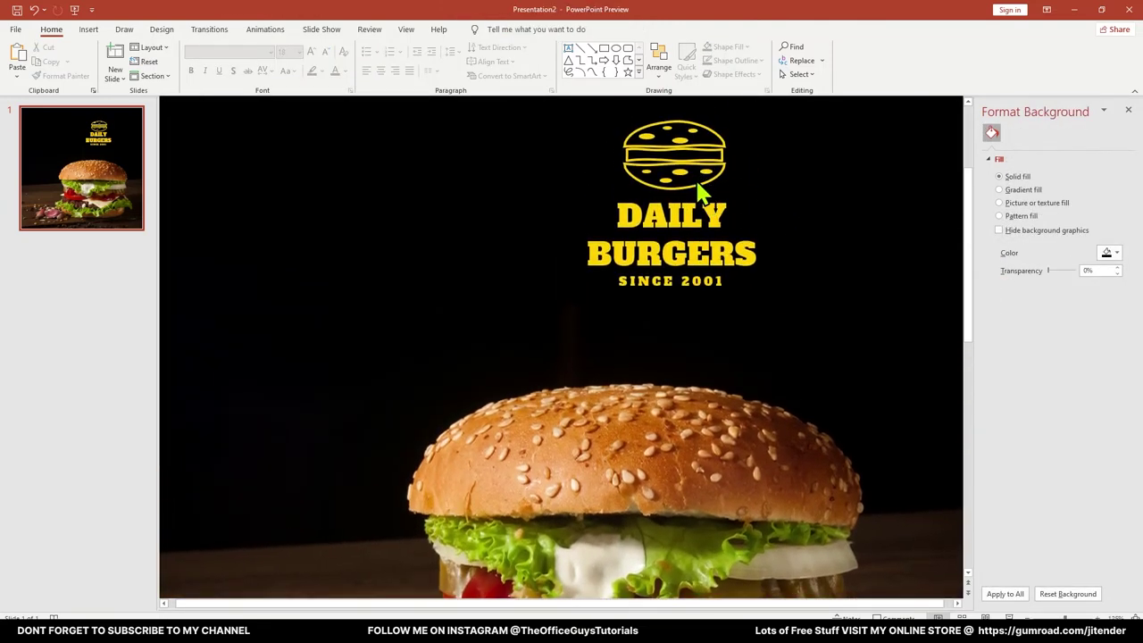
click(685, 135)
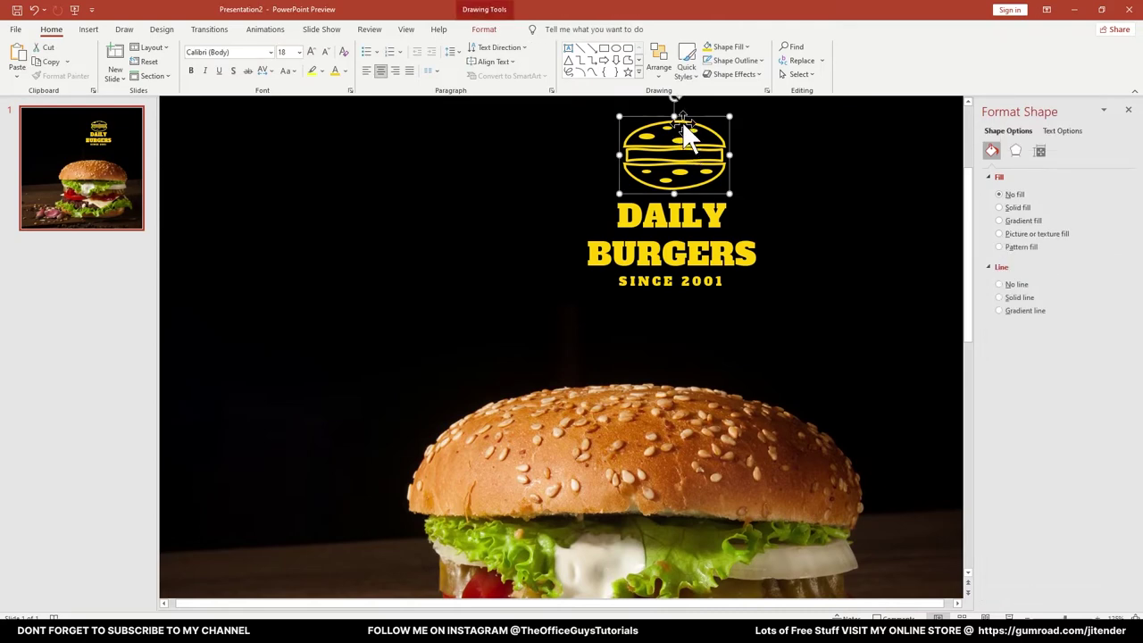
click(771, 188)
click(714, 207)
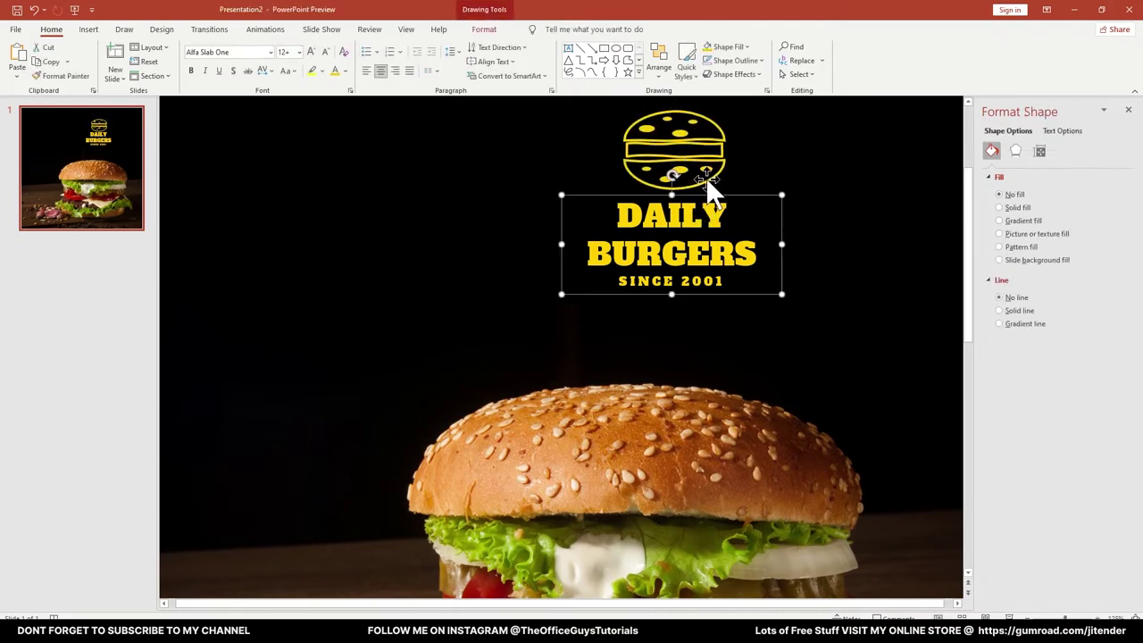
shift+click(705, 177)
key(ctrl+g)
Move the logo group to the bottom-right corner, shrink it, and decrease its text size twice
scroll(713, 183, down, 6)
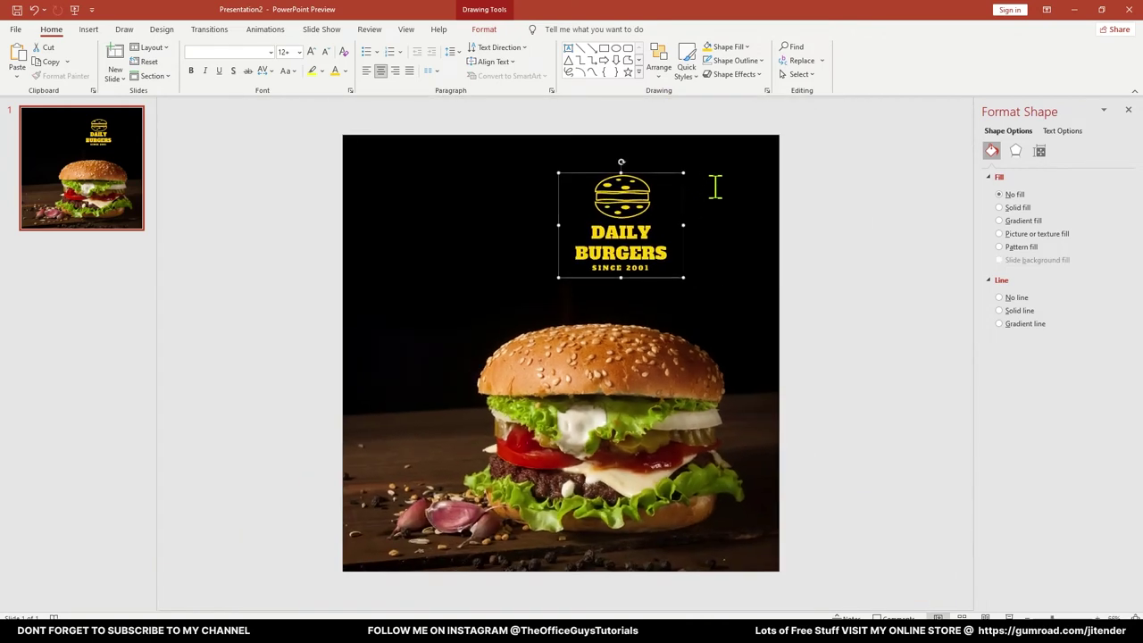
scroll(714, 186, down, 1)
drag(681, 254, 788, 530)
drag(665, 456, 707, 496)
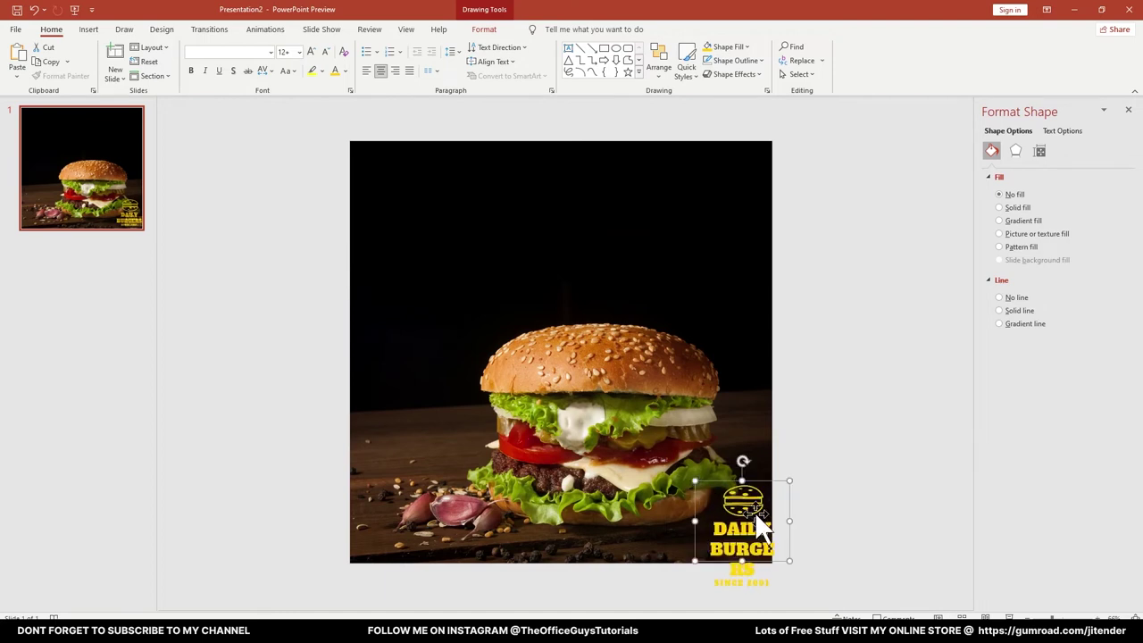
drag(778, 482, 771, 471)
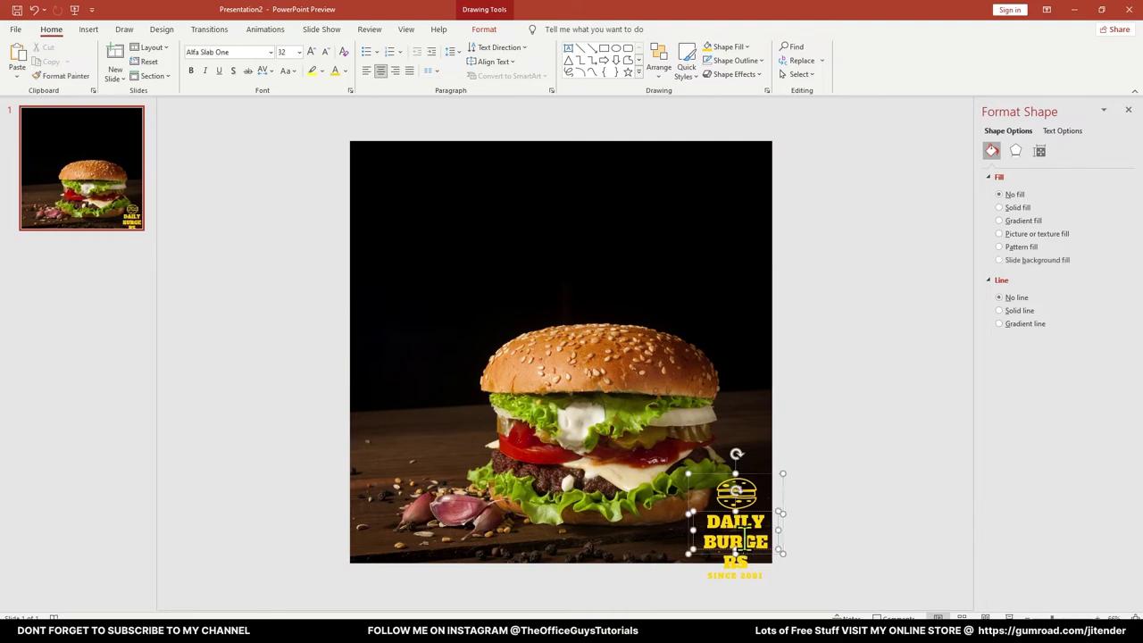
click(326, 53)
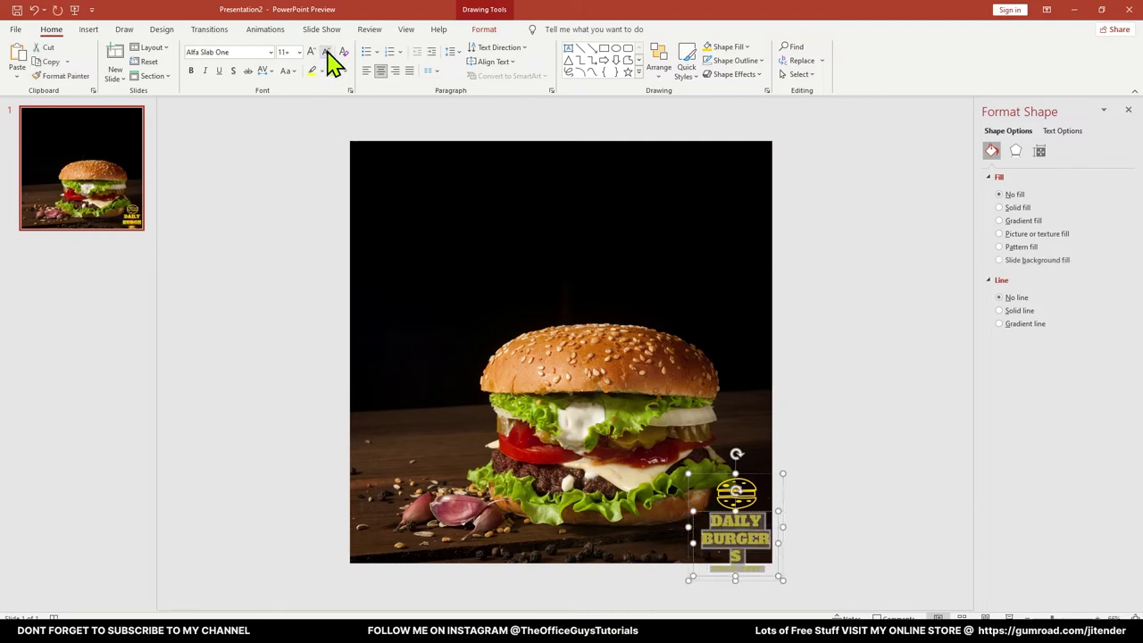
click(326, 53)
Select the HOT & SPICY line of the title in the reference design
key(Escape)
key(Escape)
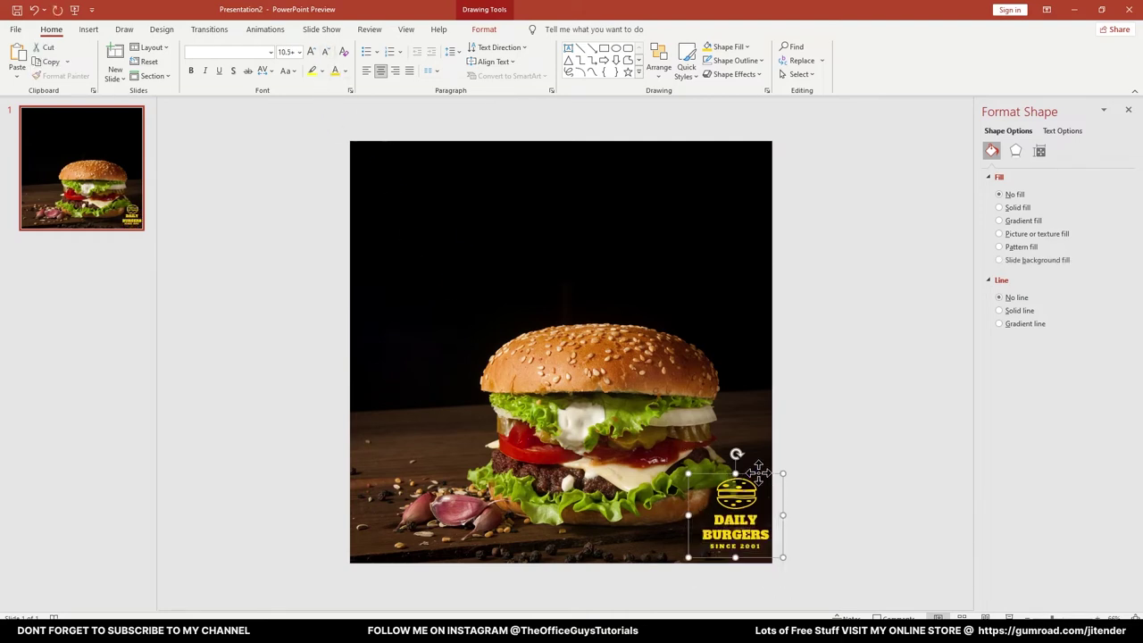
click(816, 382)
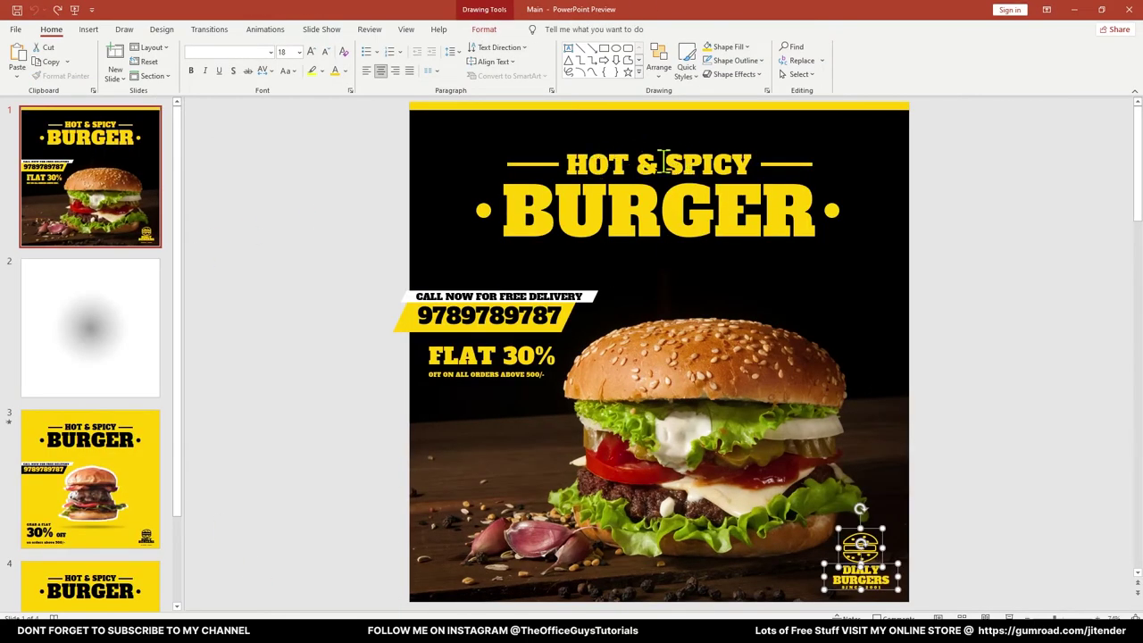
click(665, 161)
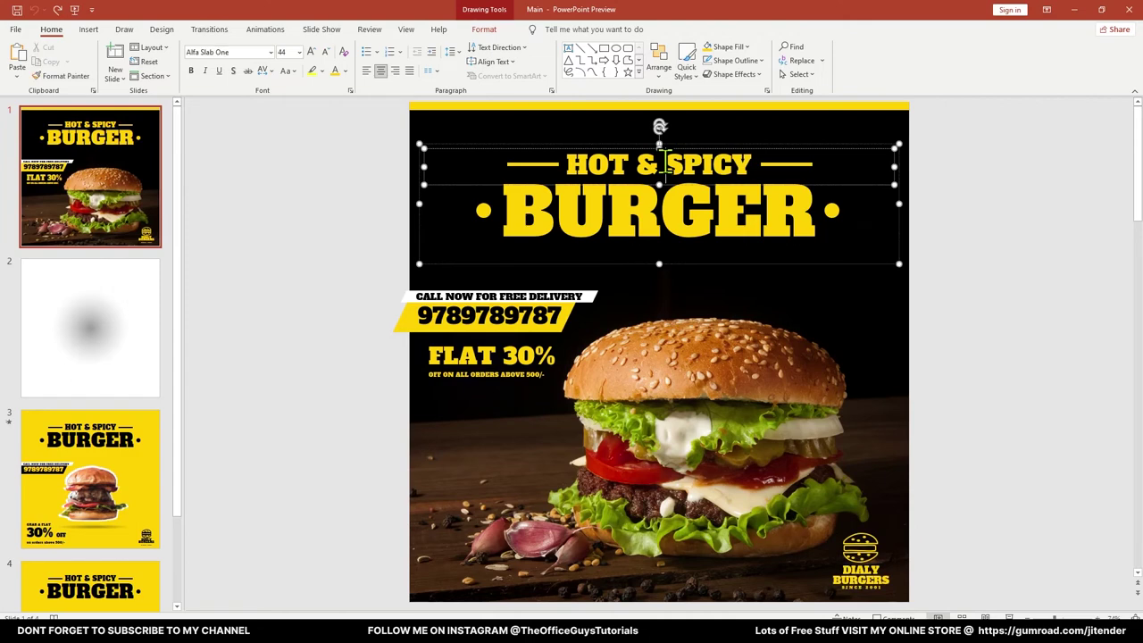
click(538, 262)
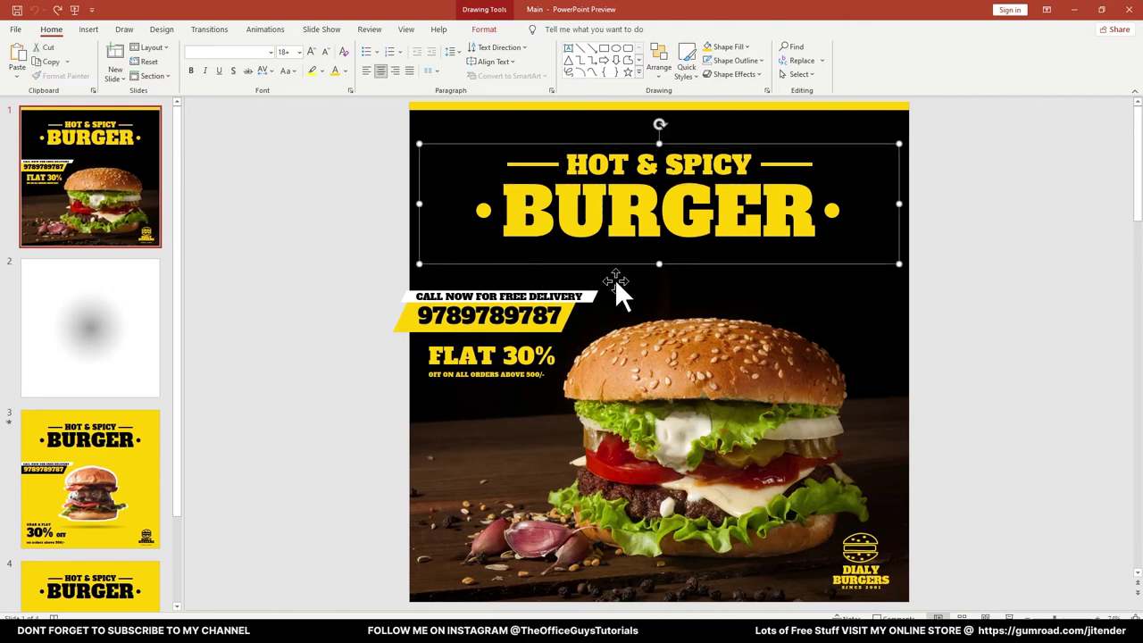
click(339, 273)
double_click(644, 165)
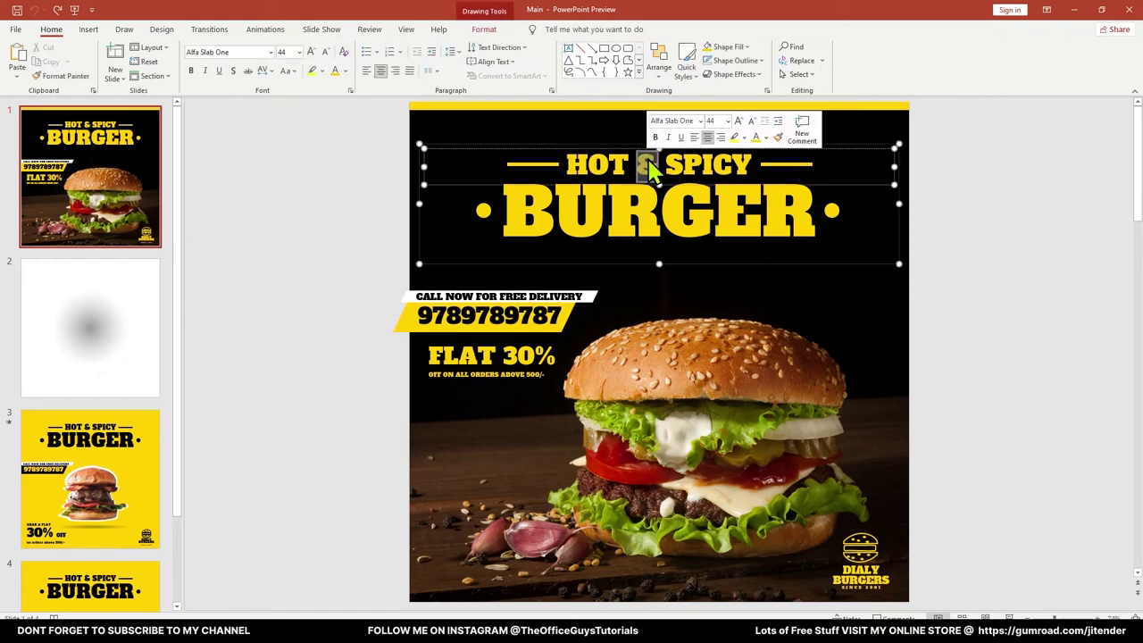
click(646, 166)
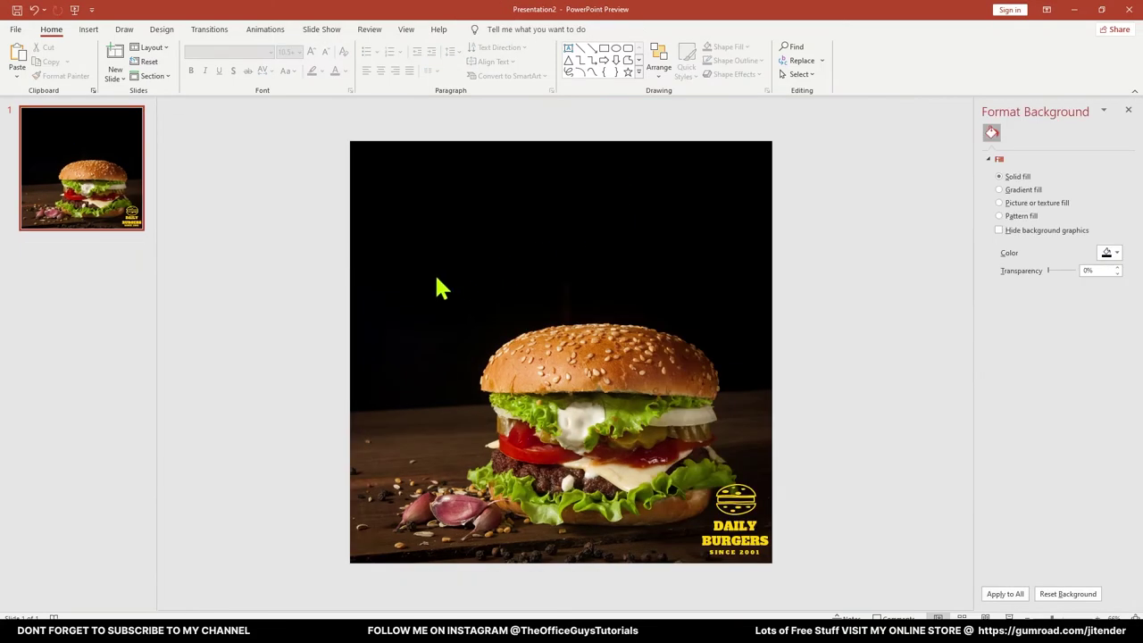
Paste the HOT & SPICY line near the slide top and align it centre horizontally
text(HOT & SPICY)
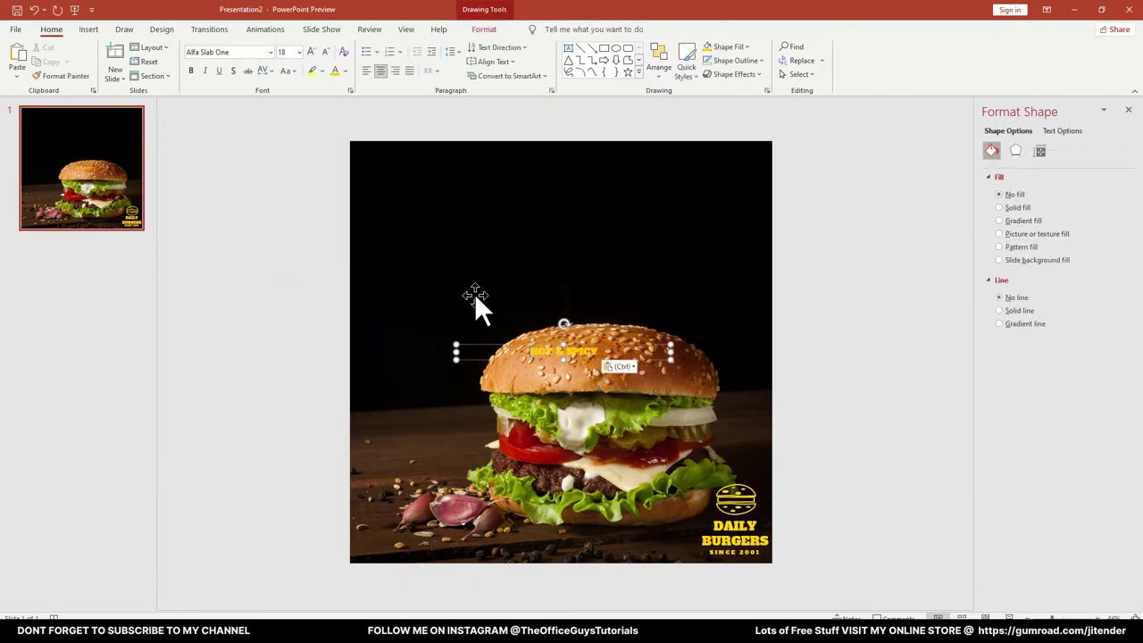
drag(500, 343, 512, 184)
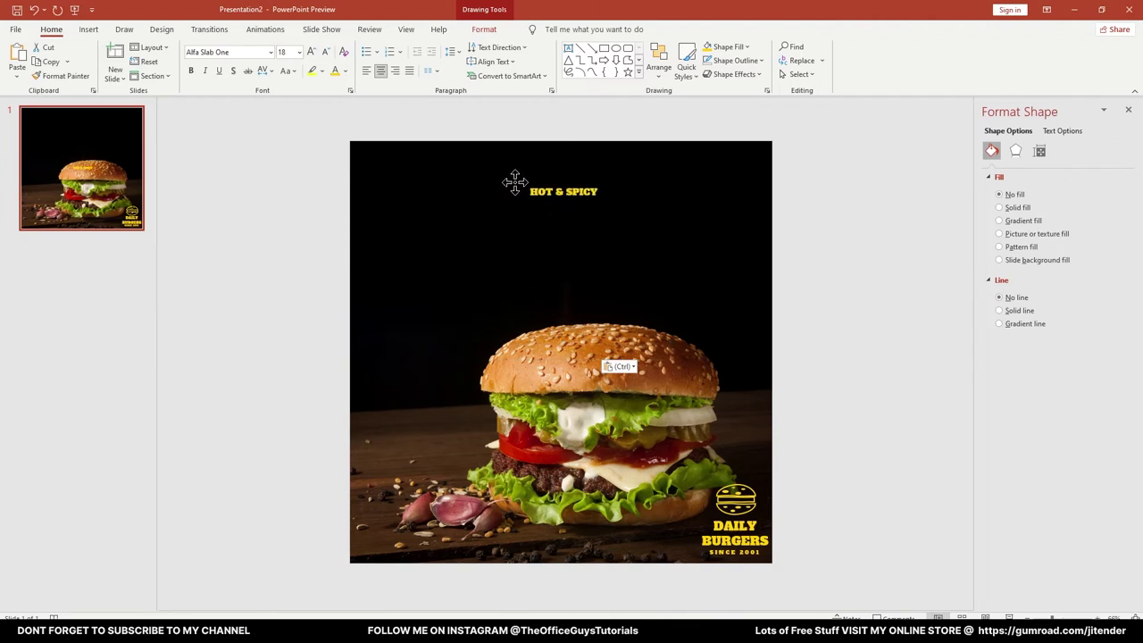
click(484, 30)
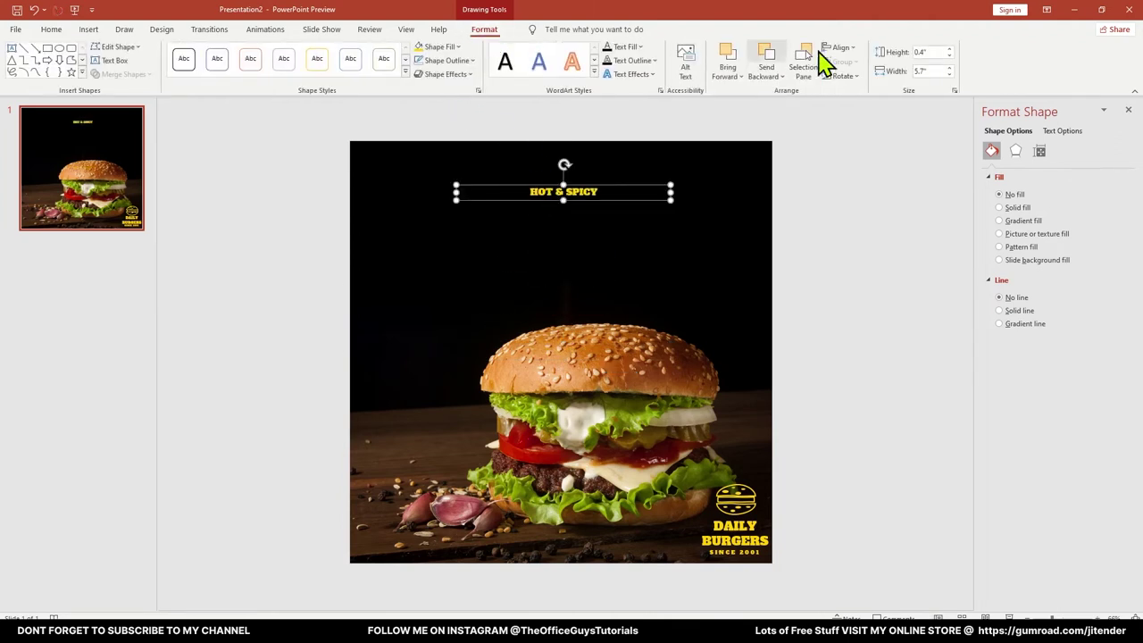
click(845, 50)
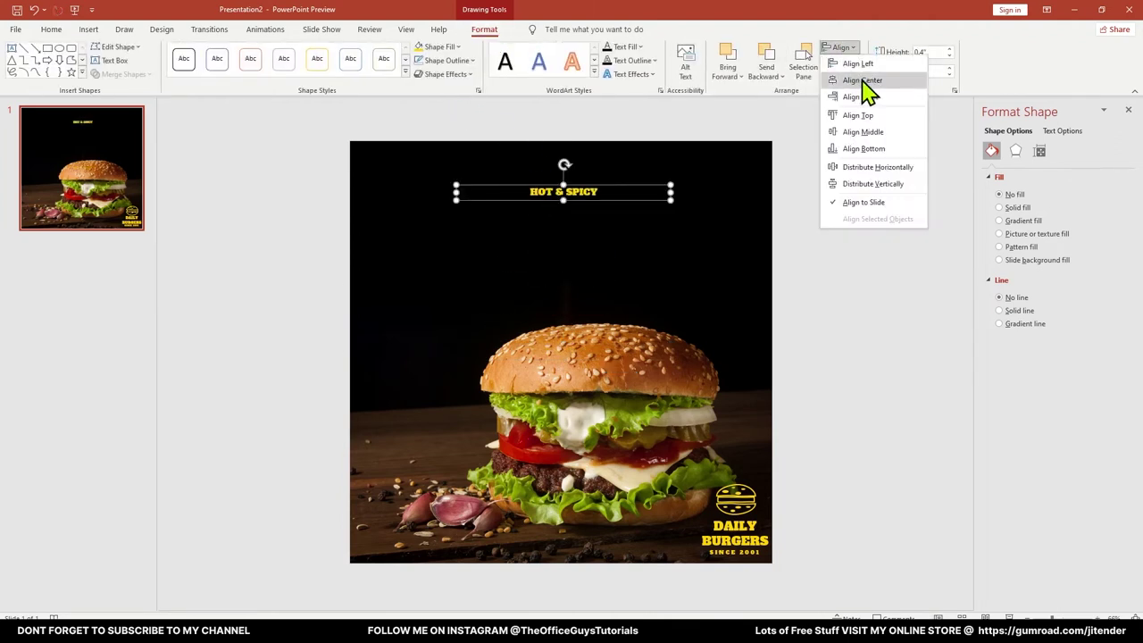
click(864, 81)
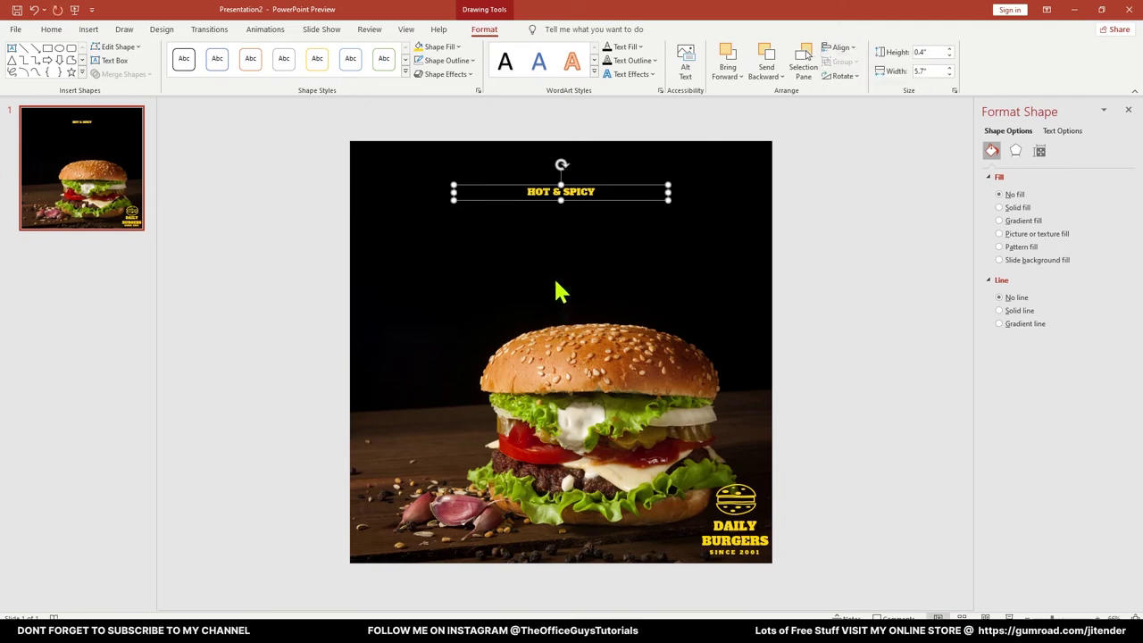
Enlarge the HOT & SPICY text to 36 pt
triple_click(547, 191)
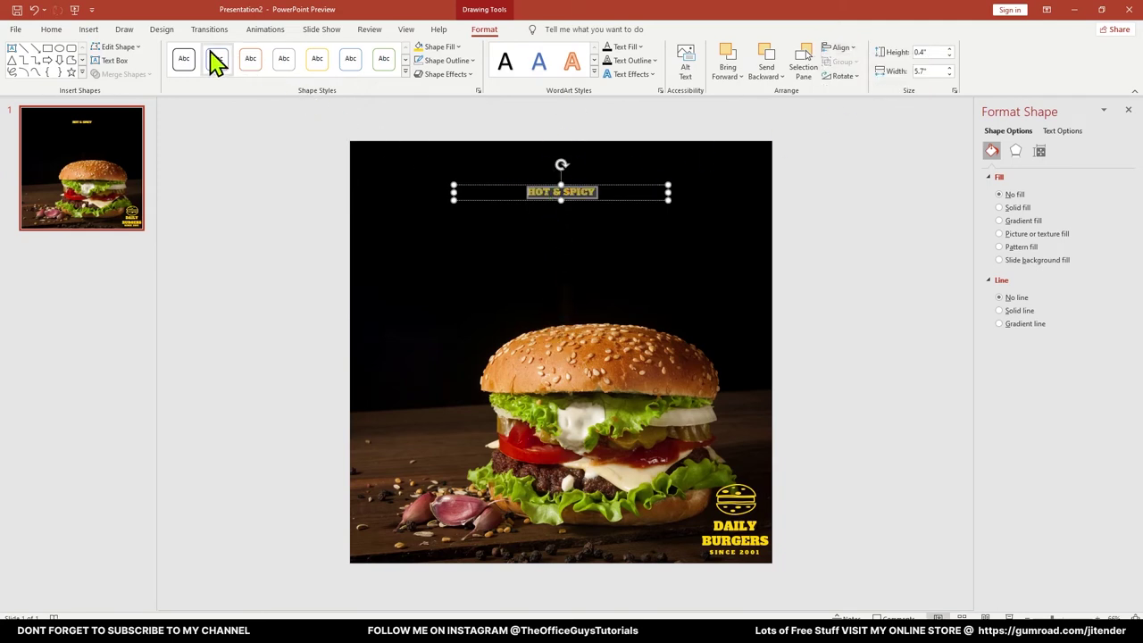
click(50, 29)
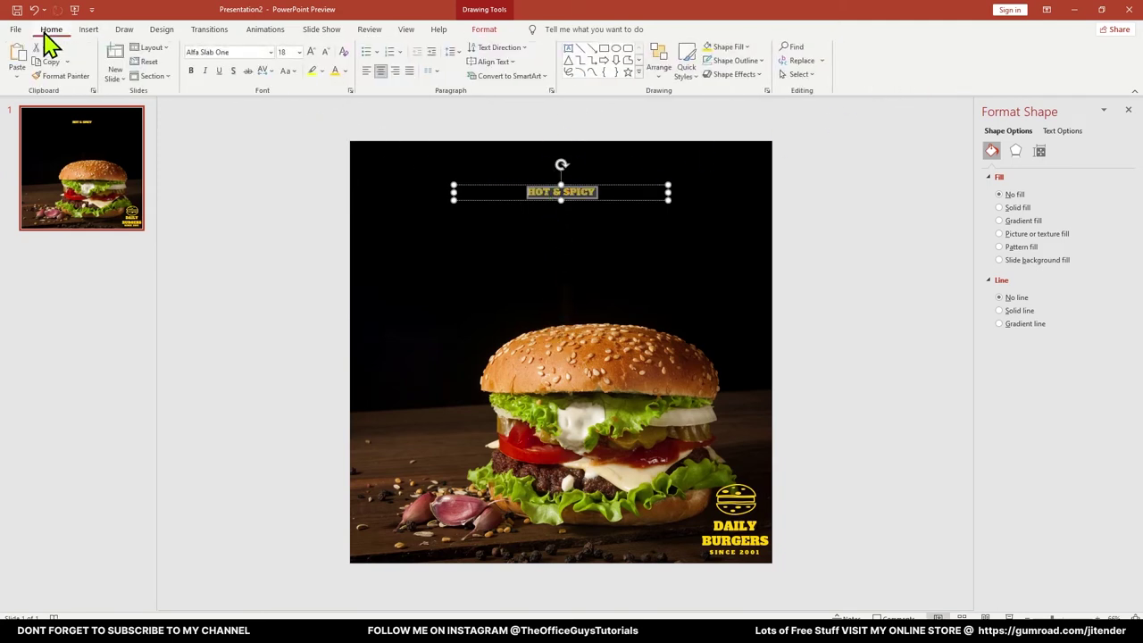
click(310, 52)
click(311, 52)
click(311, 52)
click(310, 52)
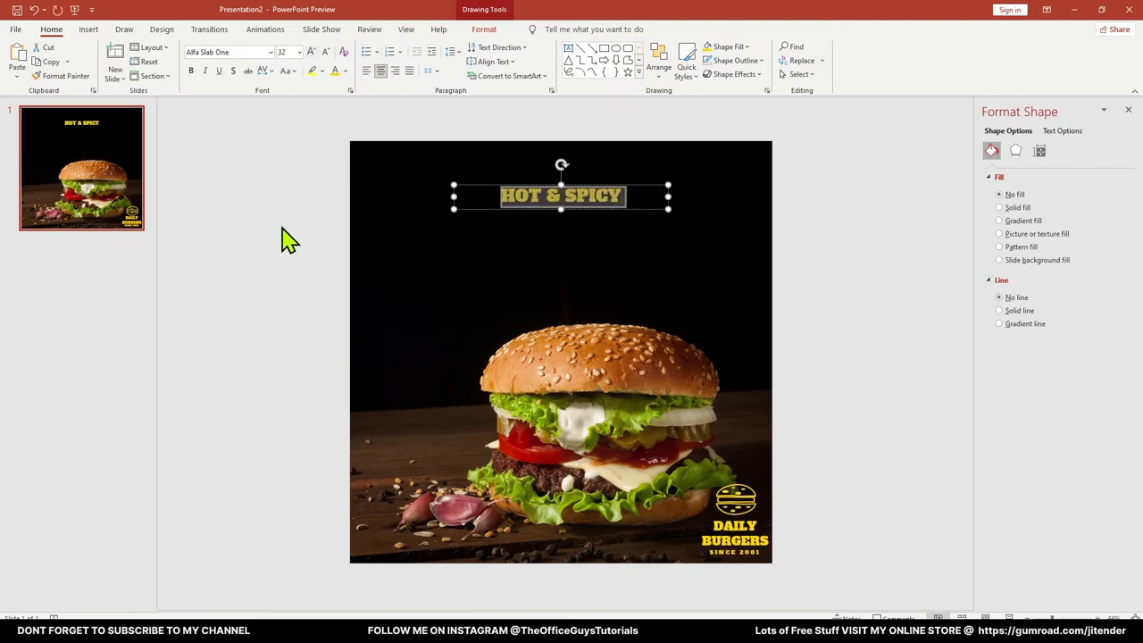
click(311, 52)
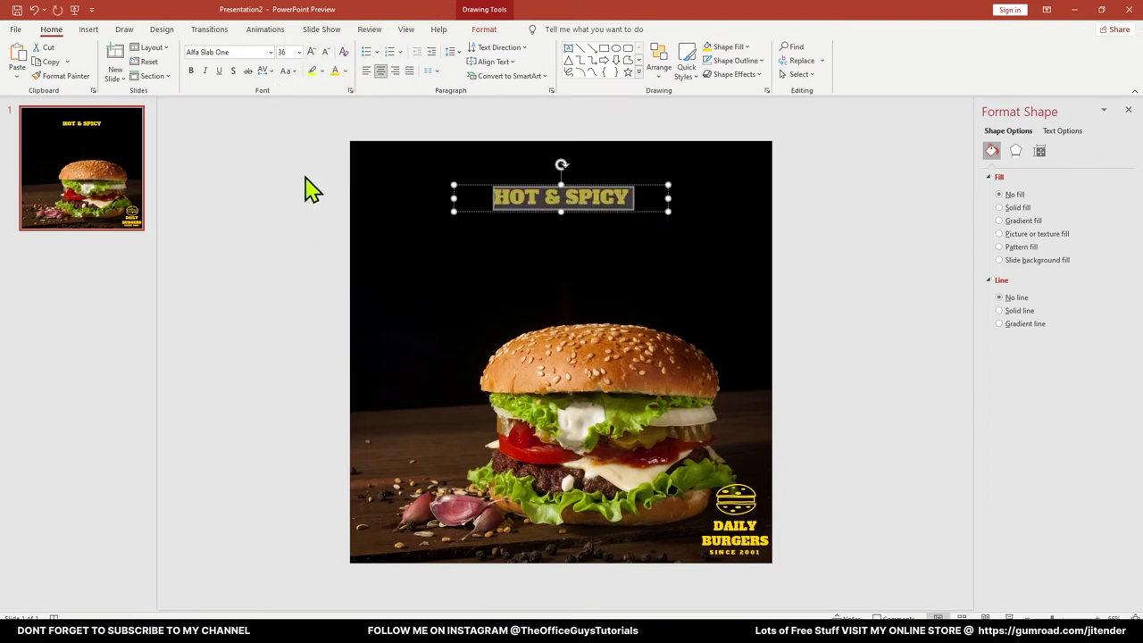
click(554, 229)
click(605, 213)
Duplicate HOT & SPICY just below, enlarge the copy to 60 pt and retype it as BURGERS
drag(604, 211, 605, 239)
key(ctrl+a)
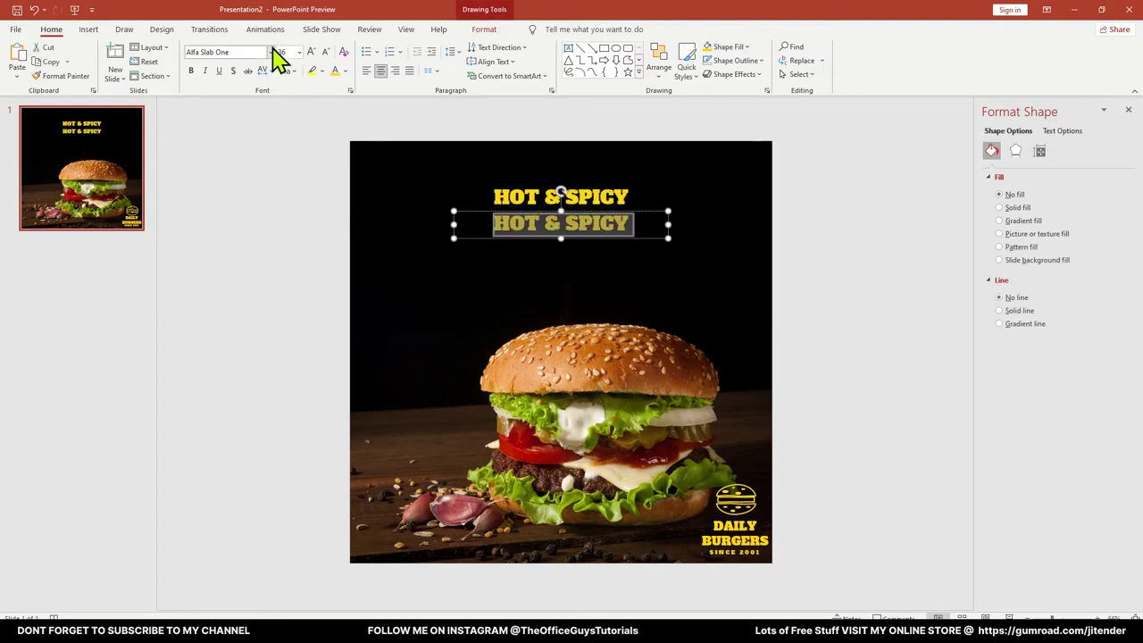
click(311, 52)
click(310, 52)
click(311, 52)
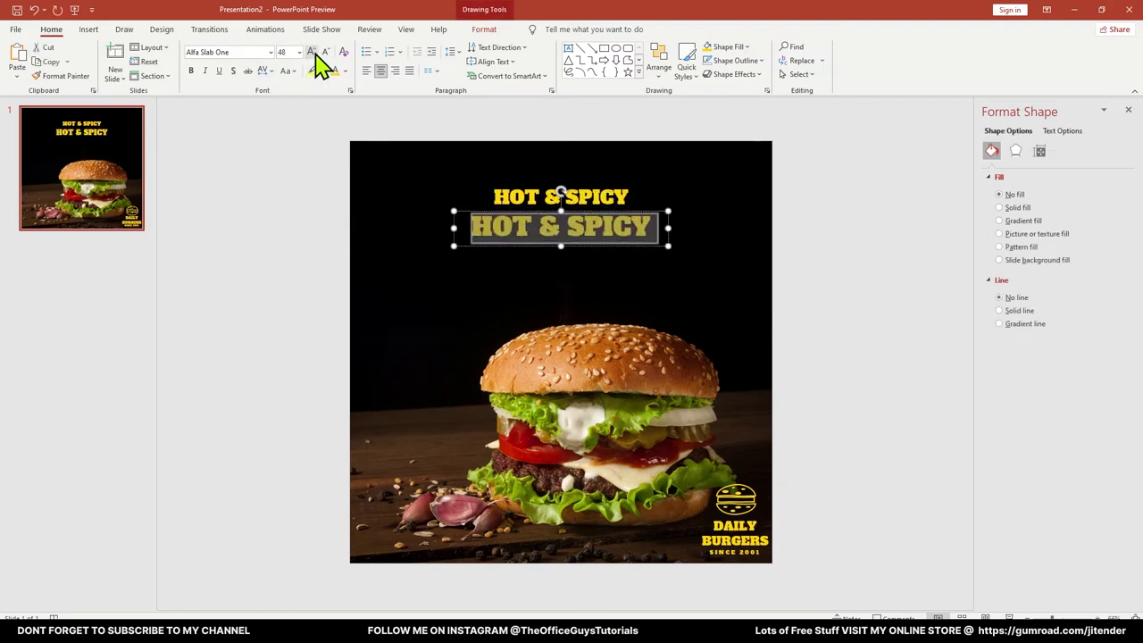
click(310, 51)
click(311, 52)
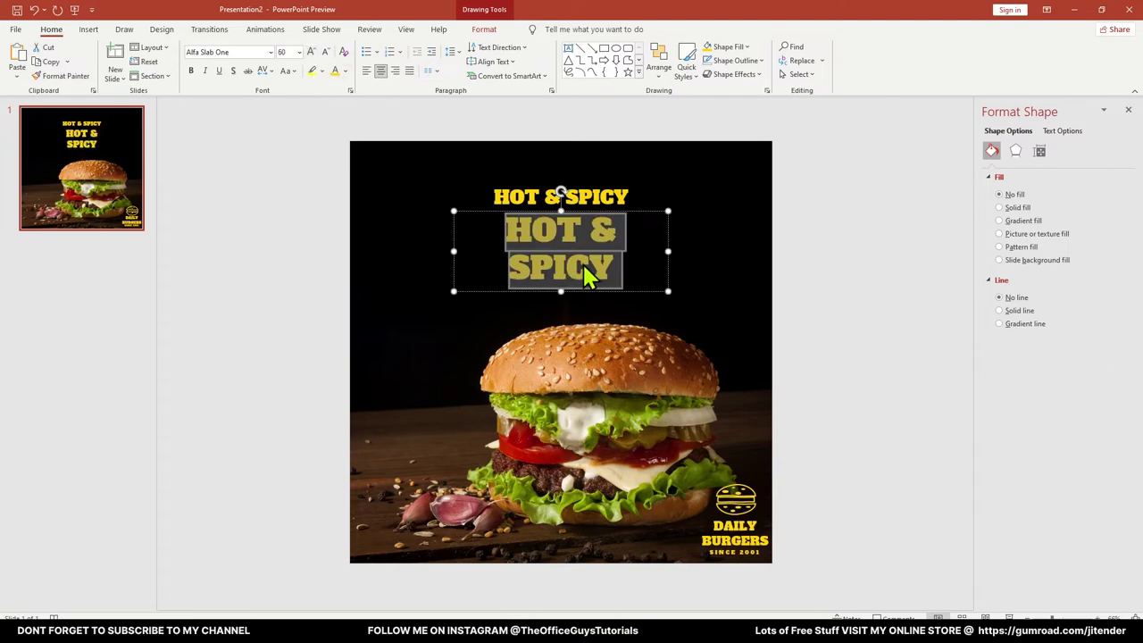
text(BURGERS)
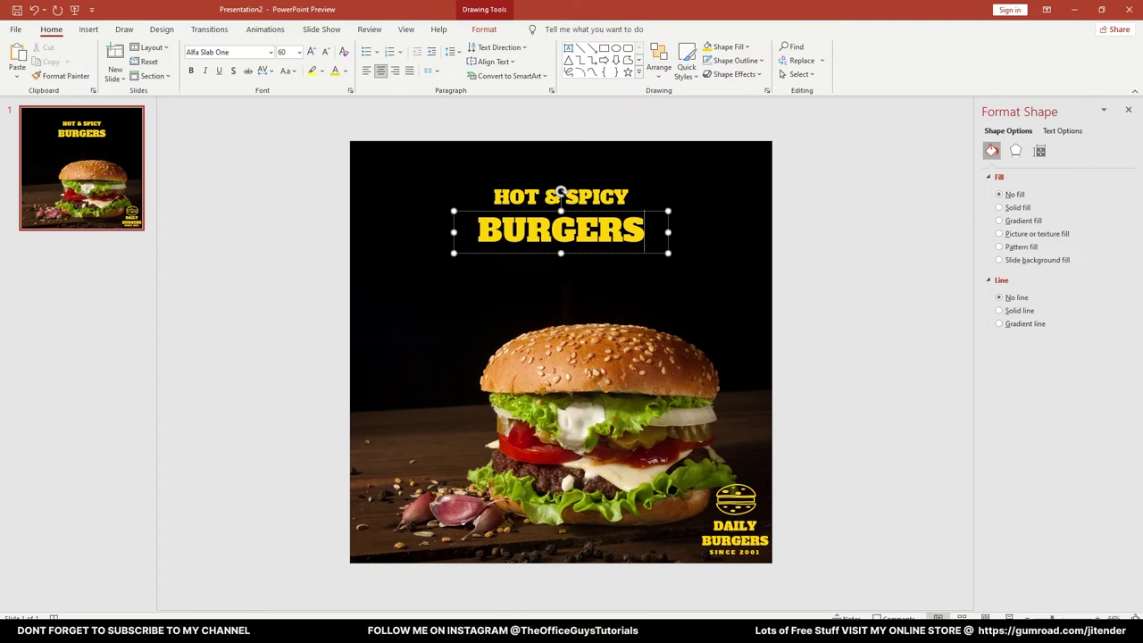
click(211, 237)
click(582, 193)
Enlarge BURGERS one step, shrink HOT & SPICY to 32 pt and nudge it down slightly
ctrl+scroll(587, 192, up, 2)
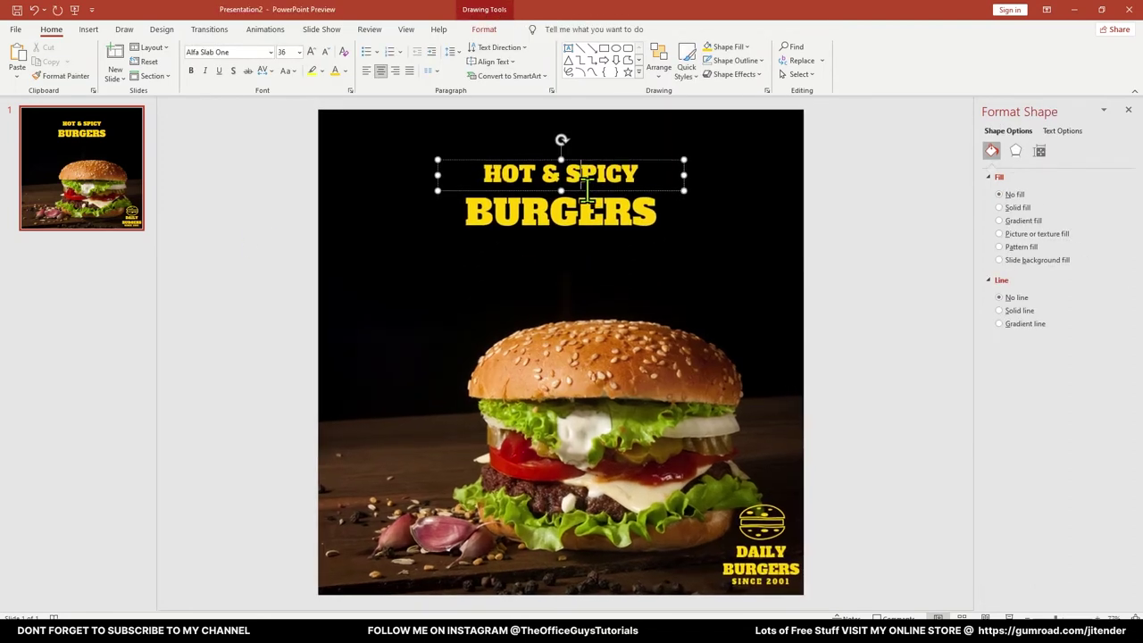
click(603, 211)
double_click(603, 211)
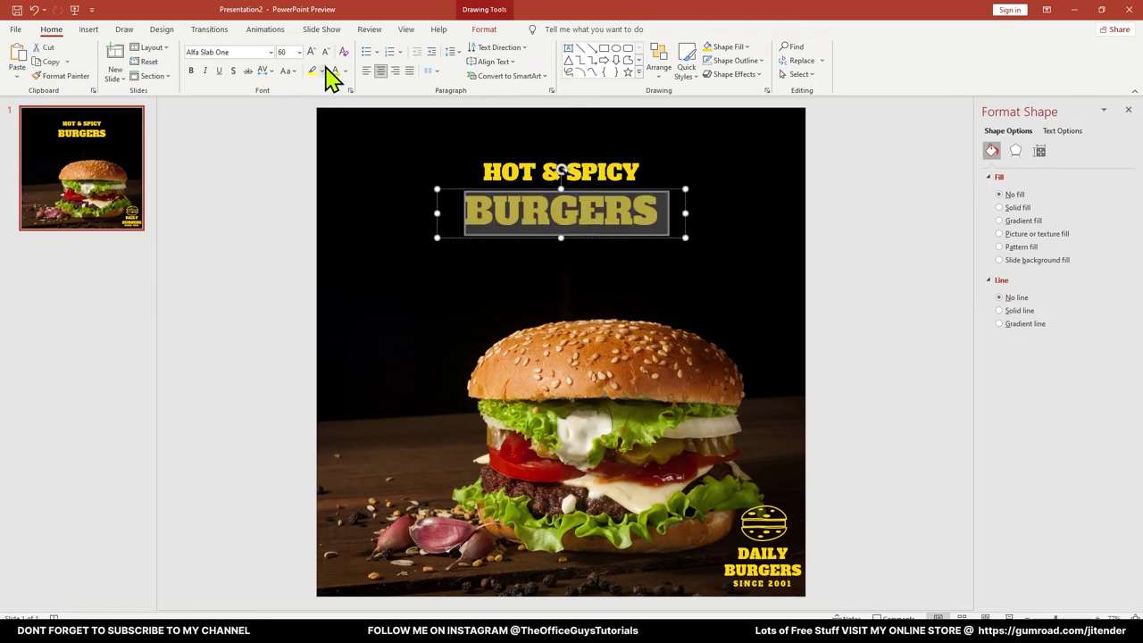
click(311, 51)
click(235, 188)
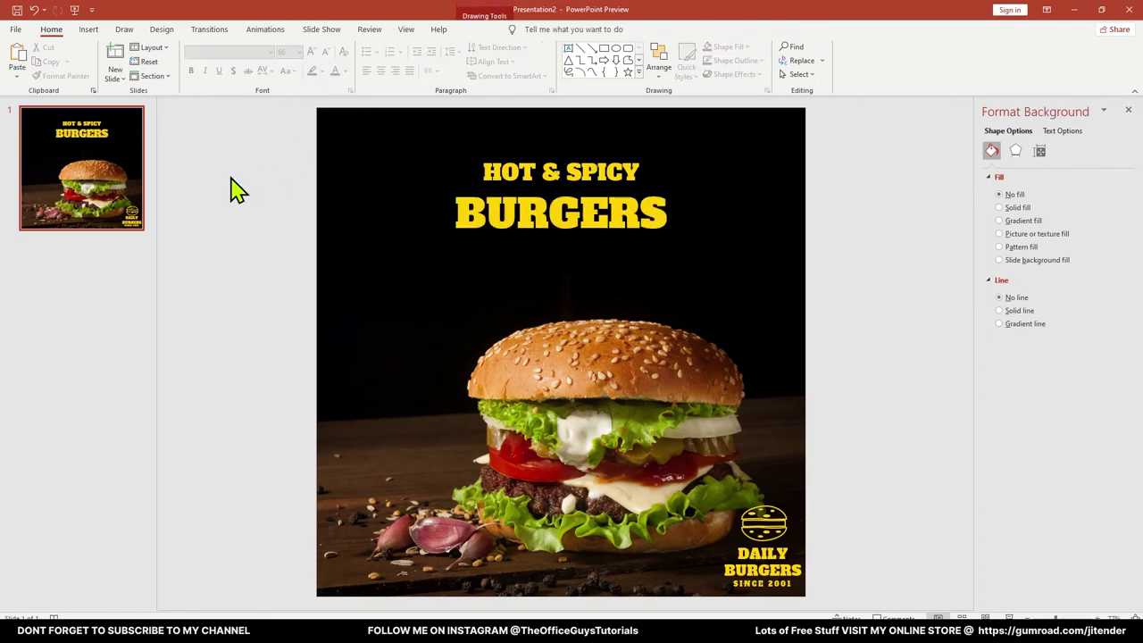
click(557, 175)
key(ctrl+a)
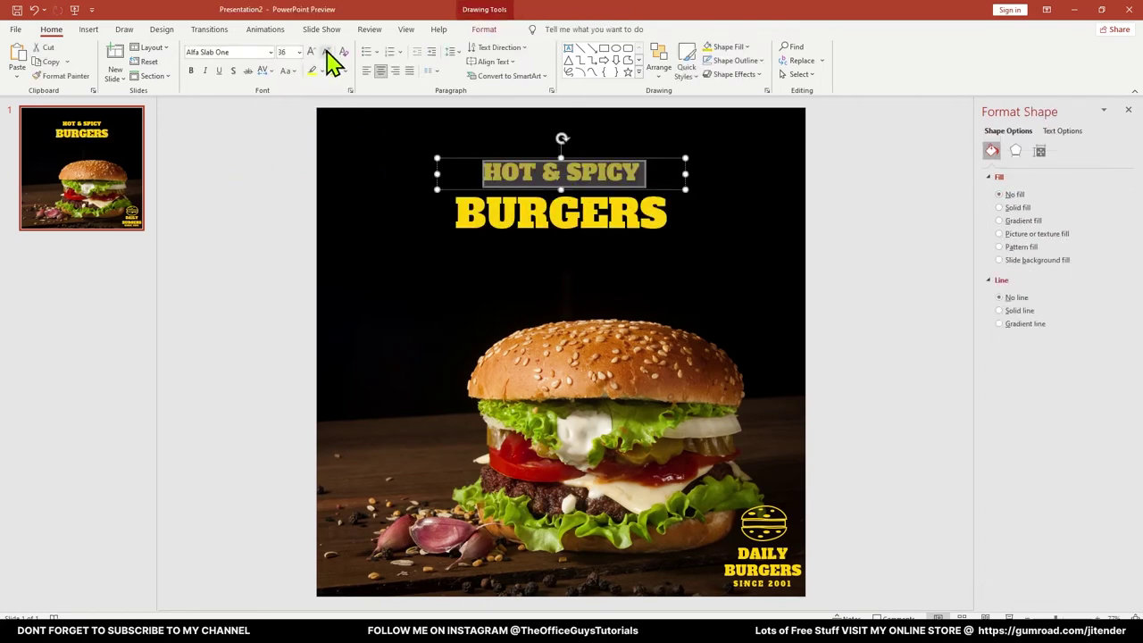
click(327, 52)
click(577, 185)
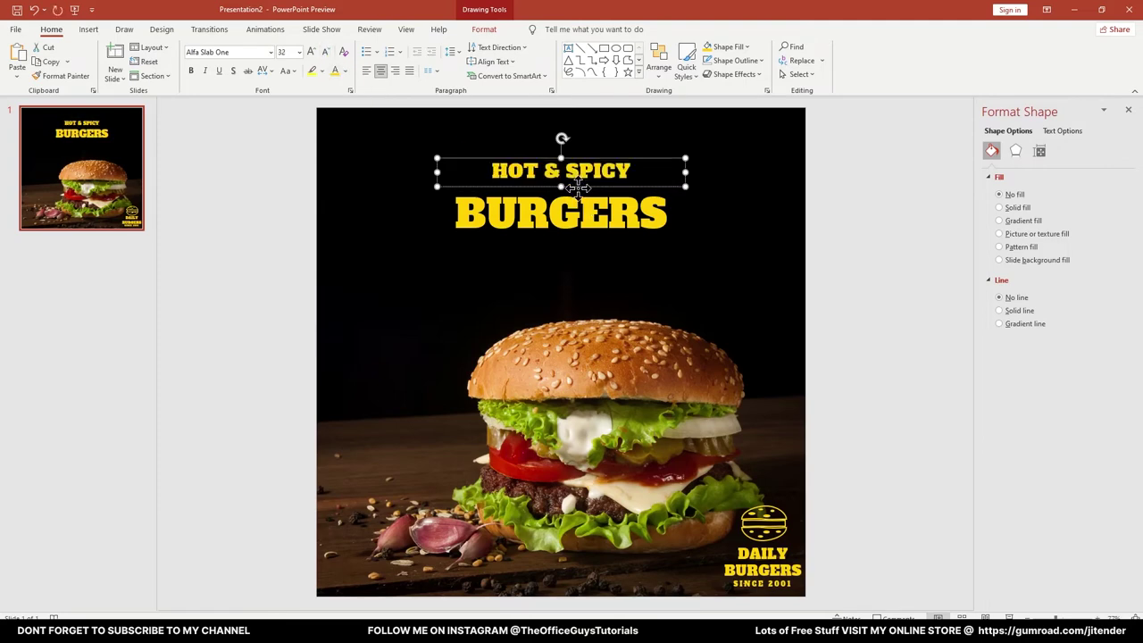
drag(576, 187, 578, 197)
Raise both title boxes from 32 to 40 pt and widen the box so BURGERS stays on one line
click(245, 286)
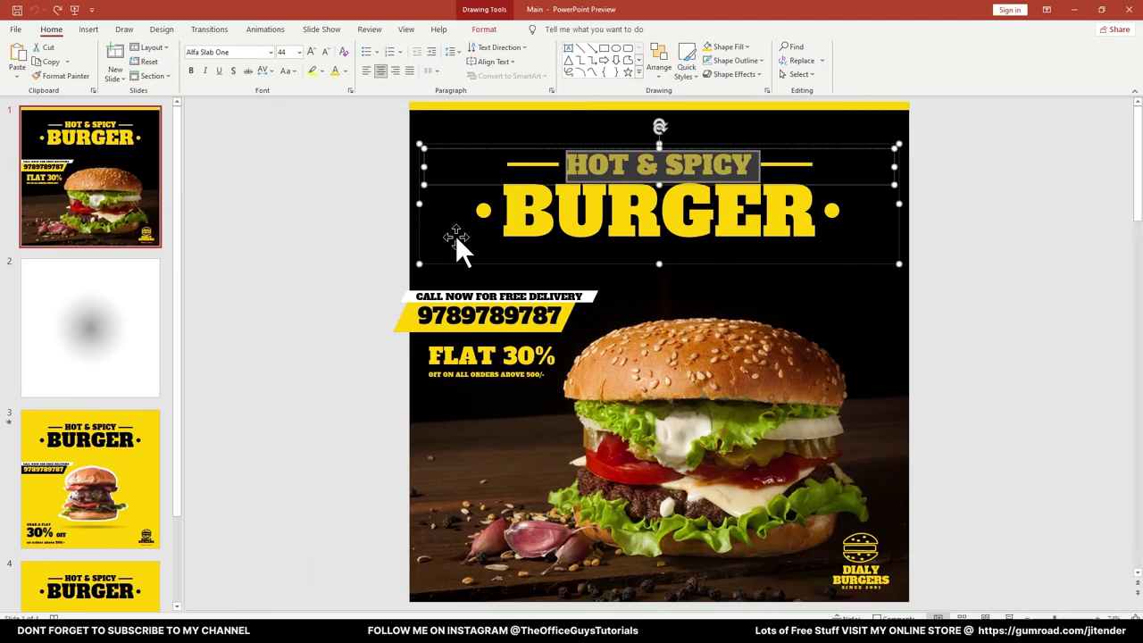
click(357, 237)
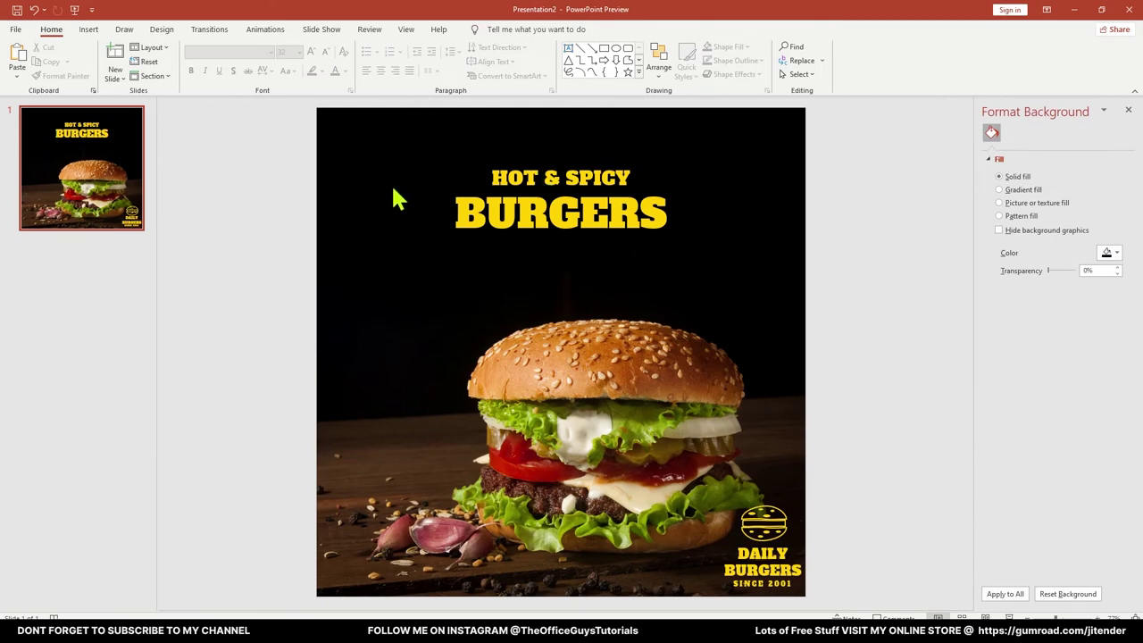
click(603, 175)
shift+click(607, 210)
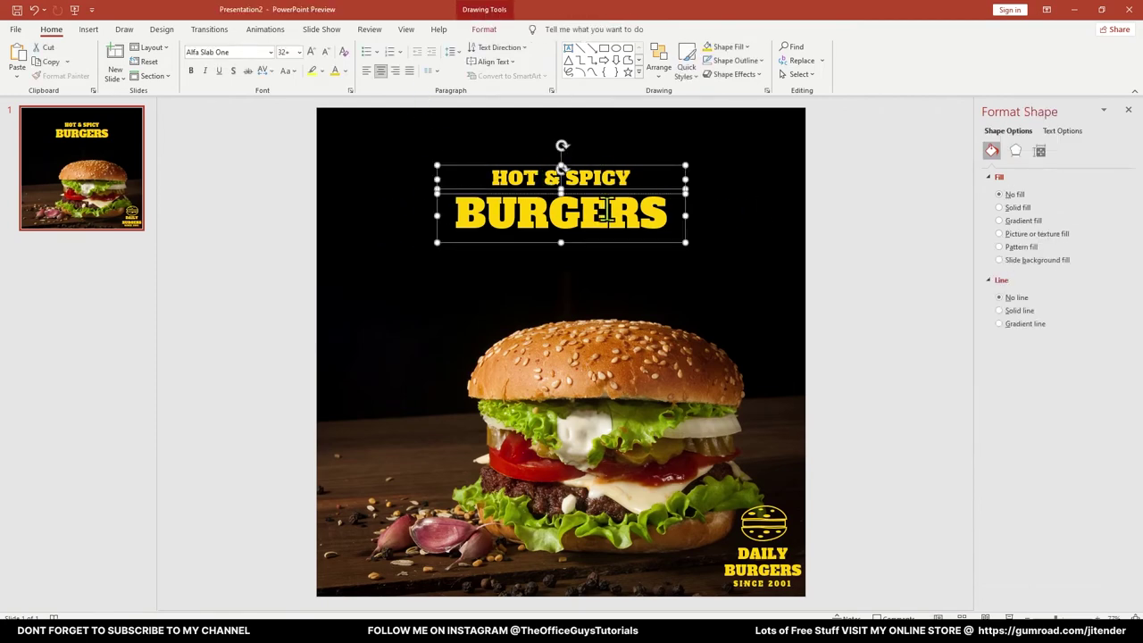
click(312, 52)
click(312, 52)
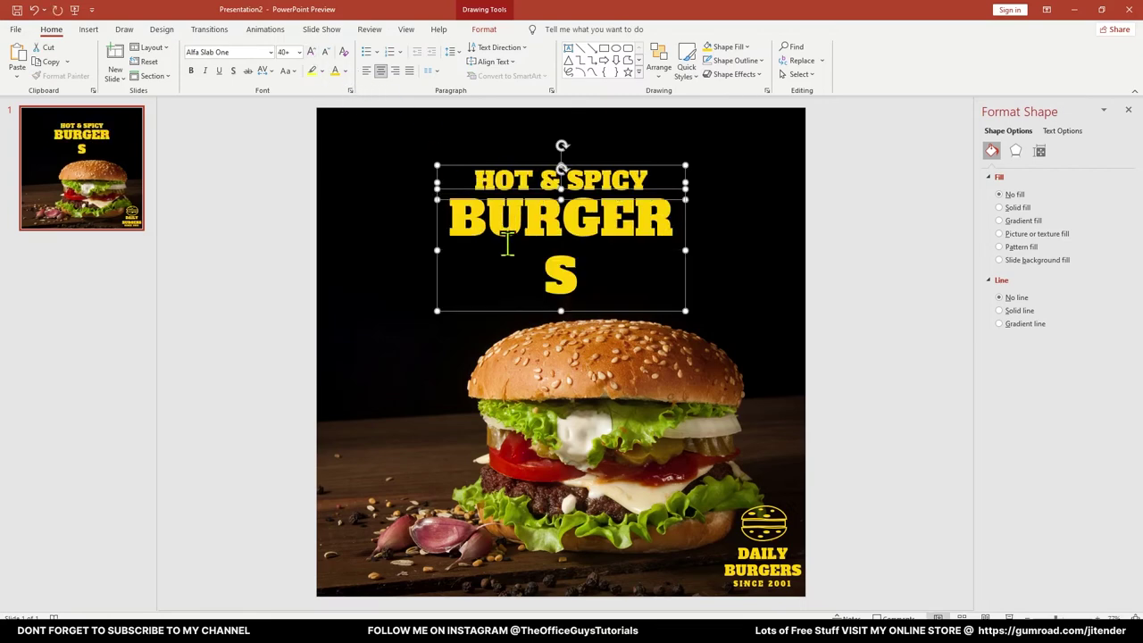
drag(439, 252, 420, 251)
click(327, 250)
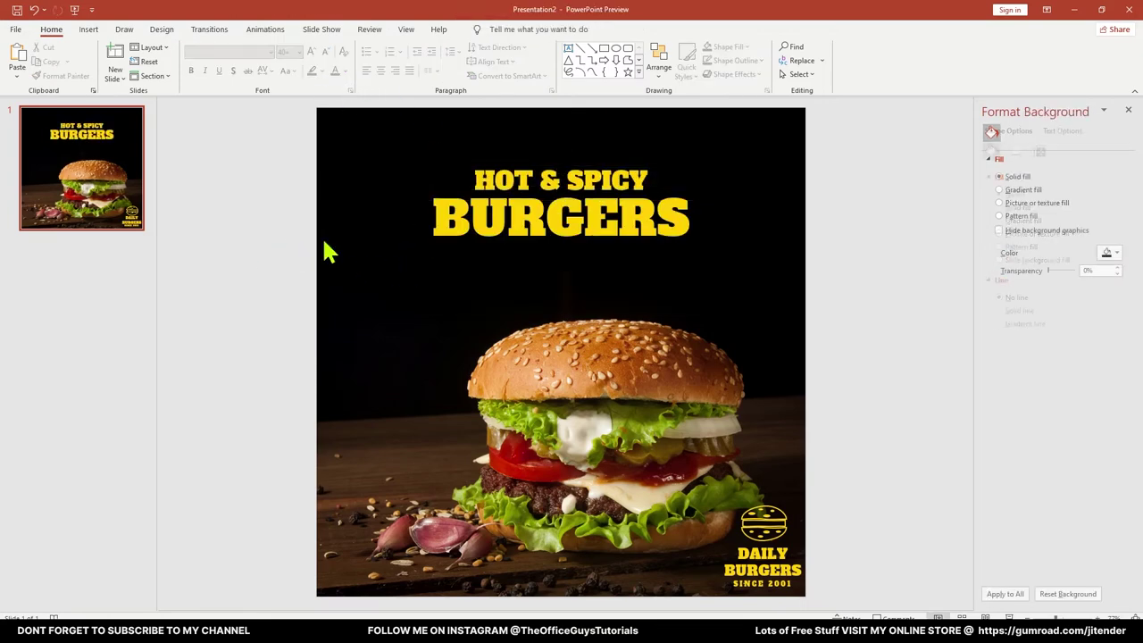
click(637, 173)
click(880, 223)
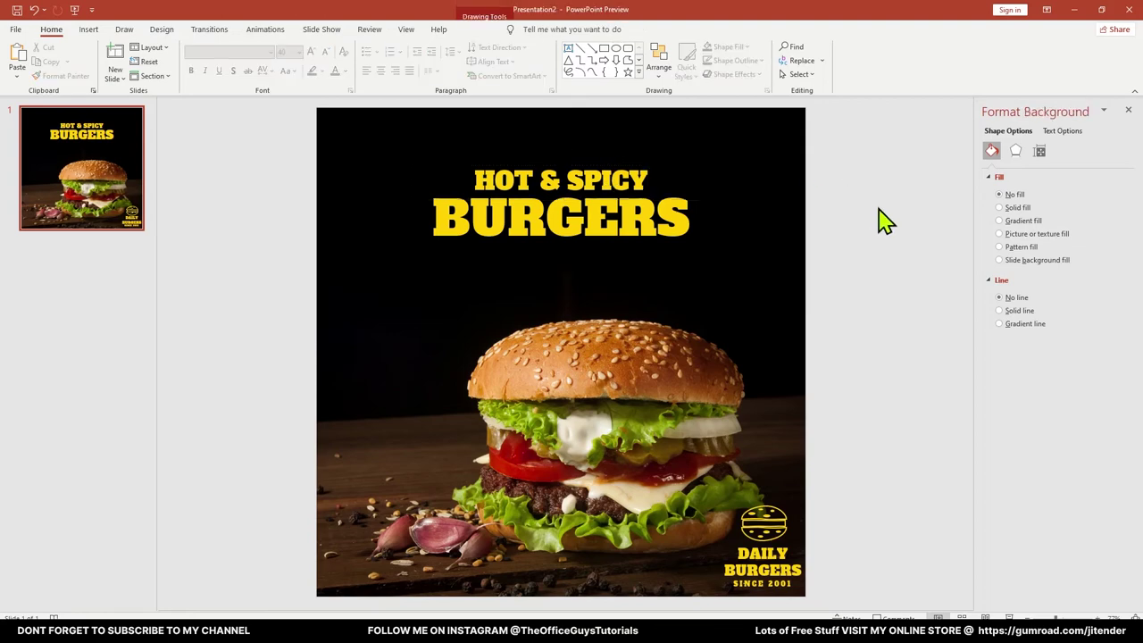
scroll(585, 170, up, 2)
scroll(585, 170, up, 1)
scroll(585, 156, up, 3)
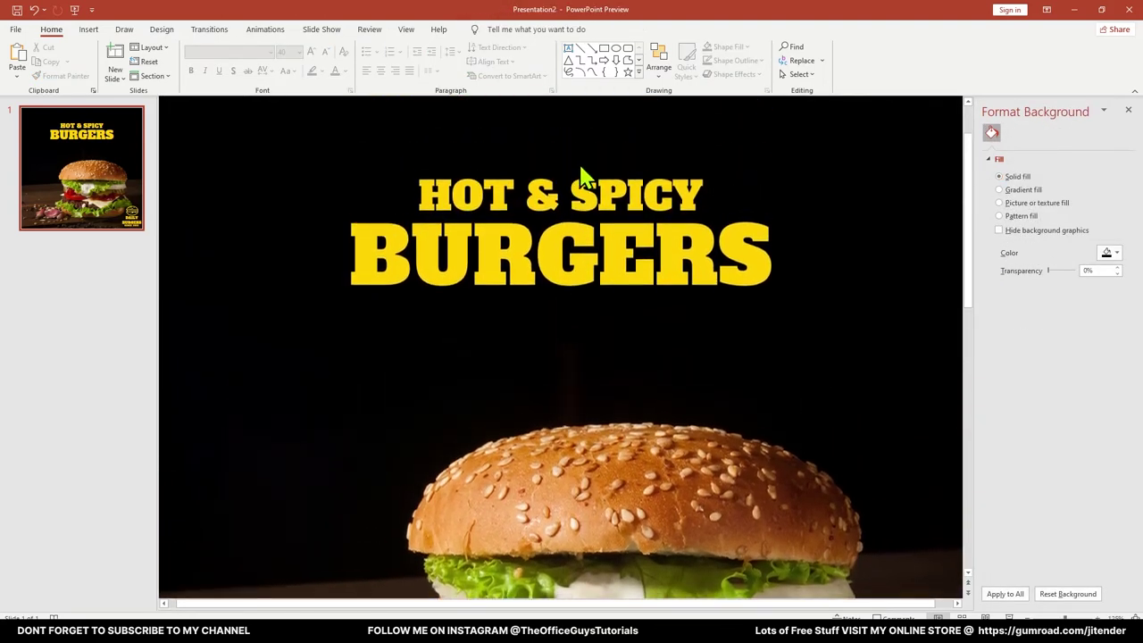
Draw a yellow 6 pt horizontal line to the right of HOT & SPICY
click(582, 49)
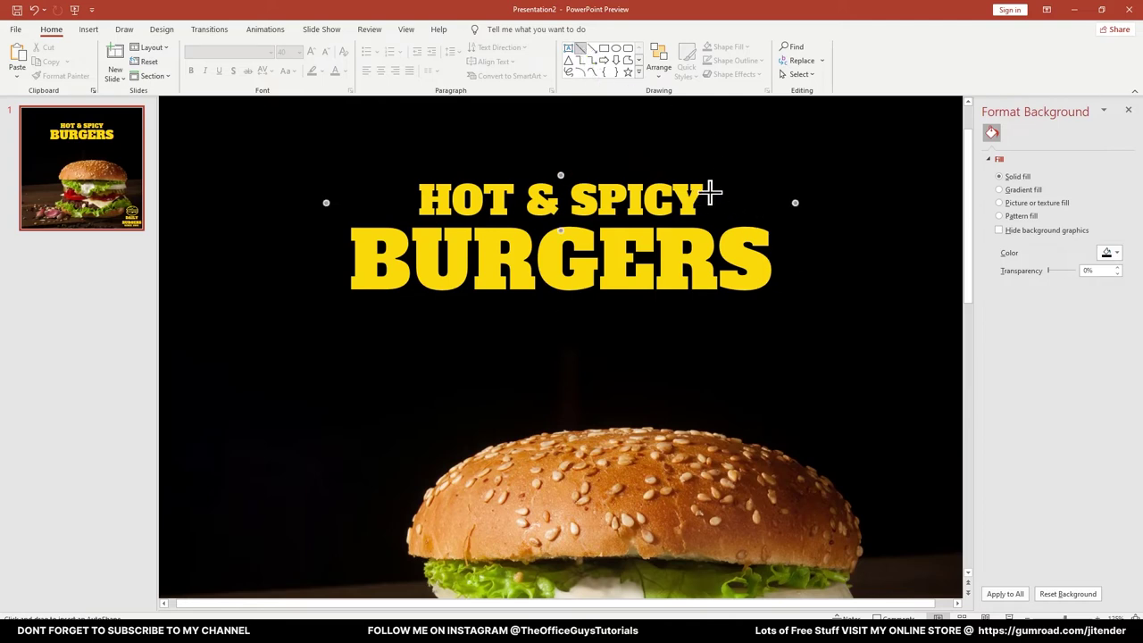
mouse_move(713, 199)
mouse_down()
mouse_move(773, 195)
mouse_move(765, 227)
mouse_move(770, 208)
mouse_up()
drag(770, 208, 768, 209)
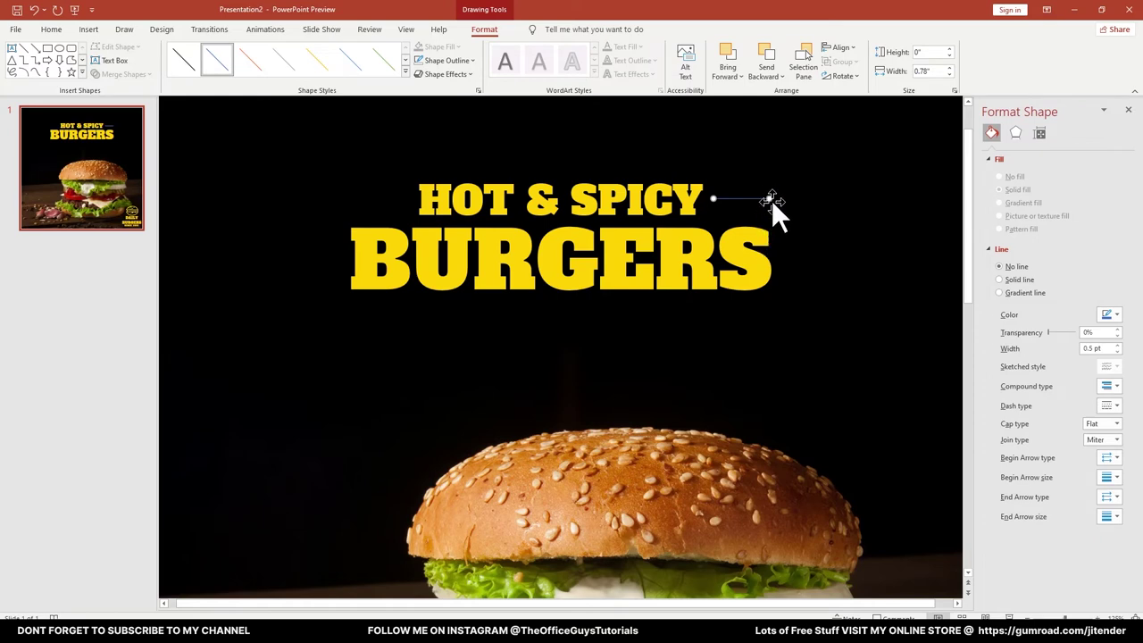
click(443, 61)
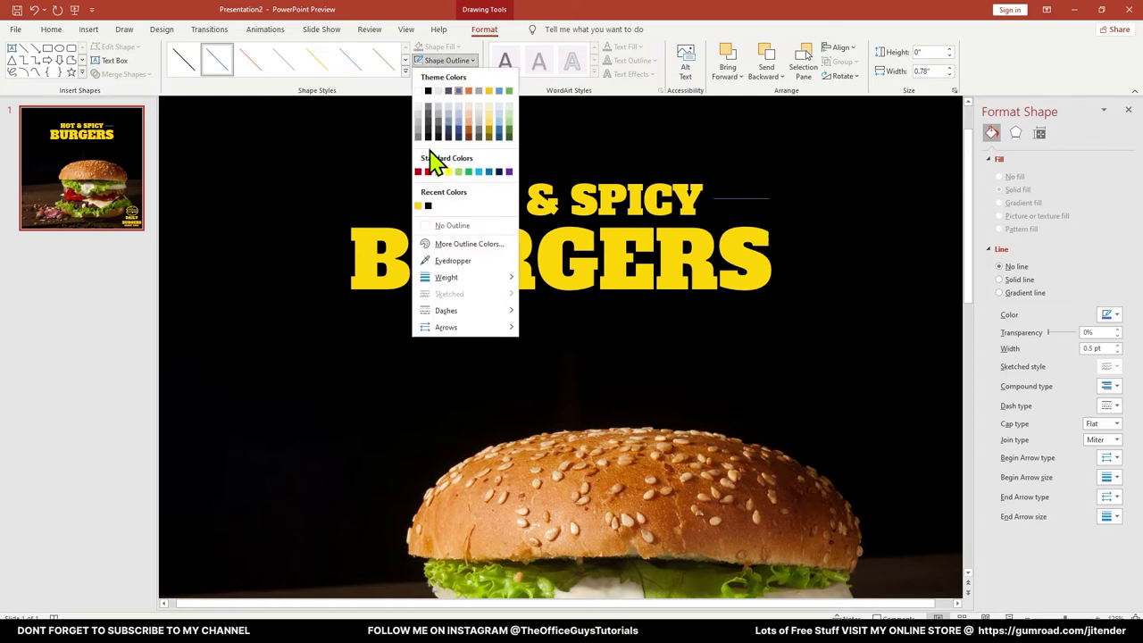
click(419, 205)
click(447, 60)
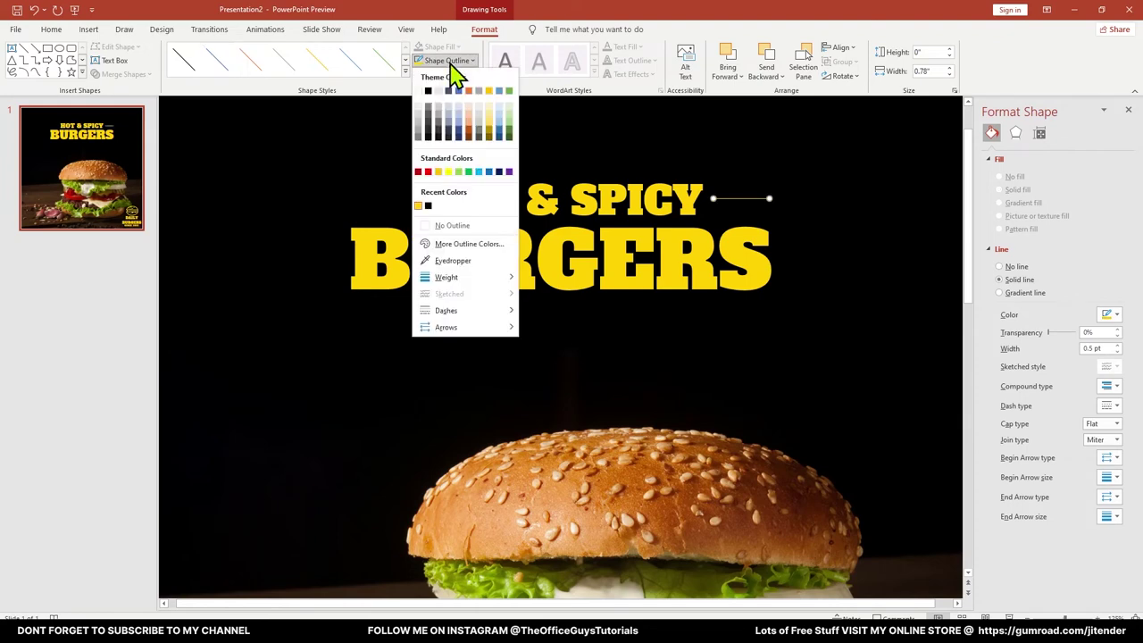
mouse_move(491, 280)
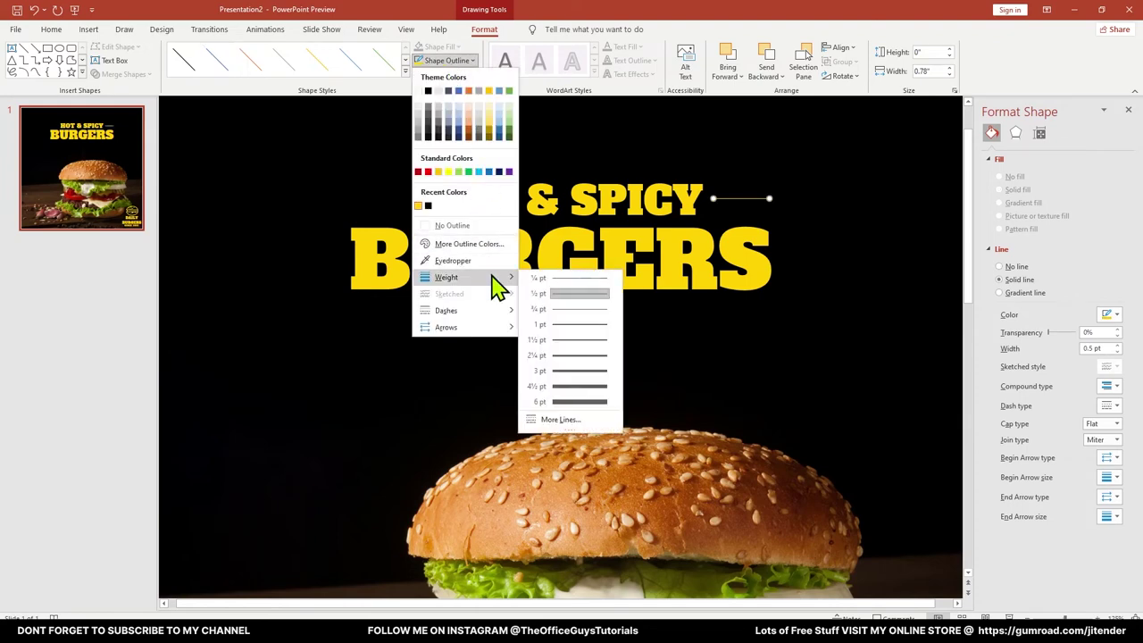
click(568, 403)
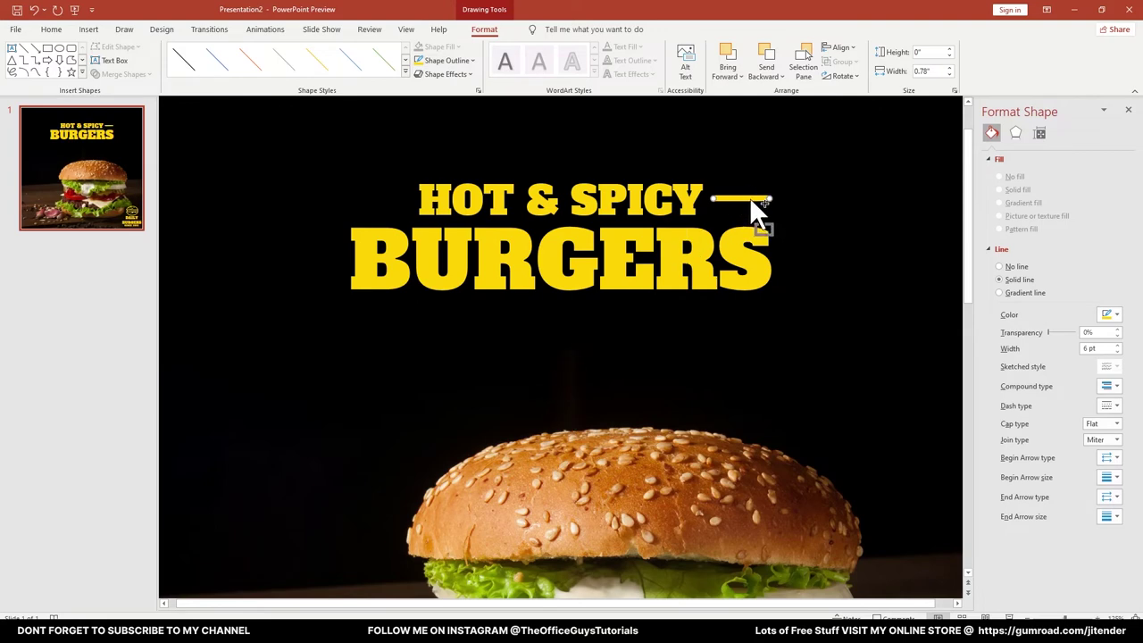
Copy the yellow dash to the left side of HOT & SPICY
drag(749, 197, 386, 207)
click(363, 342)
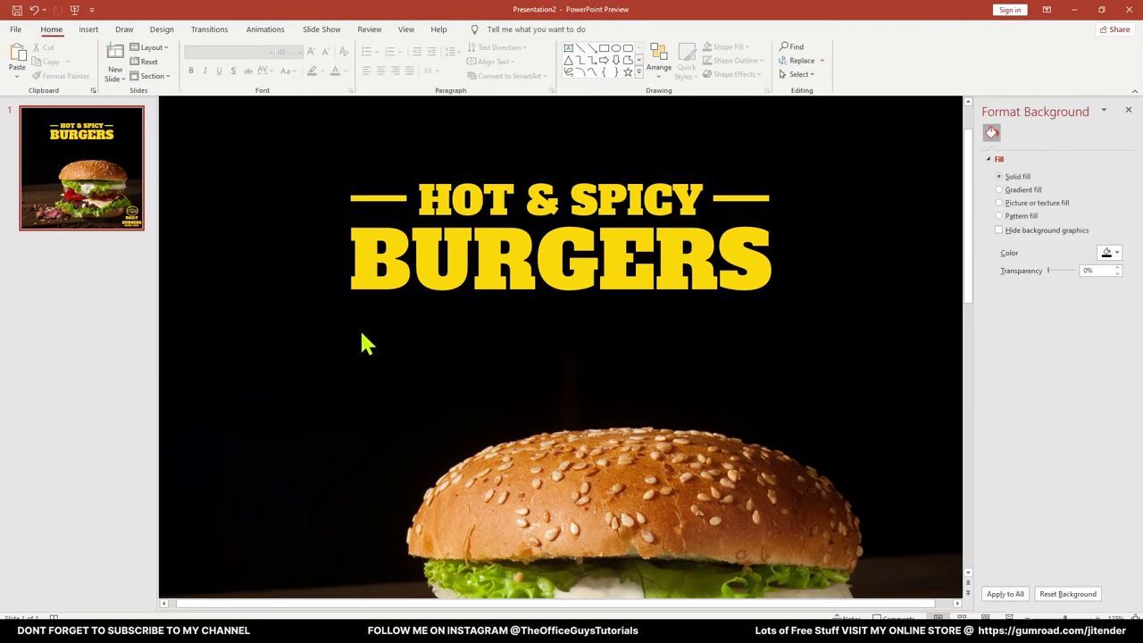
scroll(366, 340, down, 5)
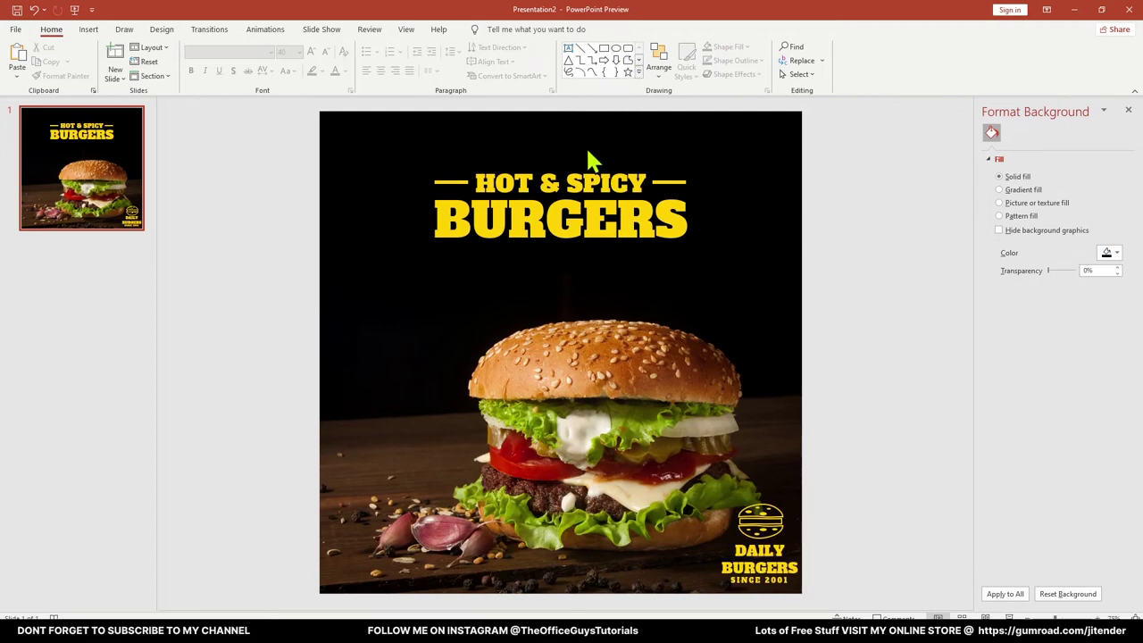
Draw a small yellow circle with no outline left of BURGERS and copy it to the right
click(616, 49)
drag(407, 212, 421, 227)
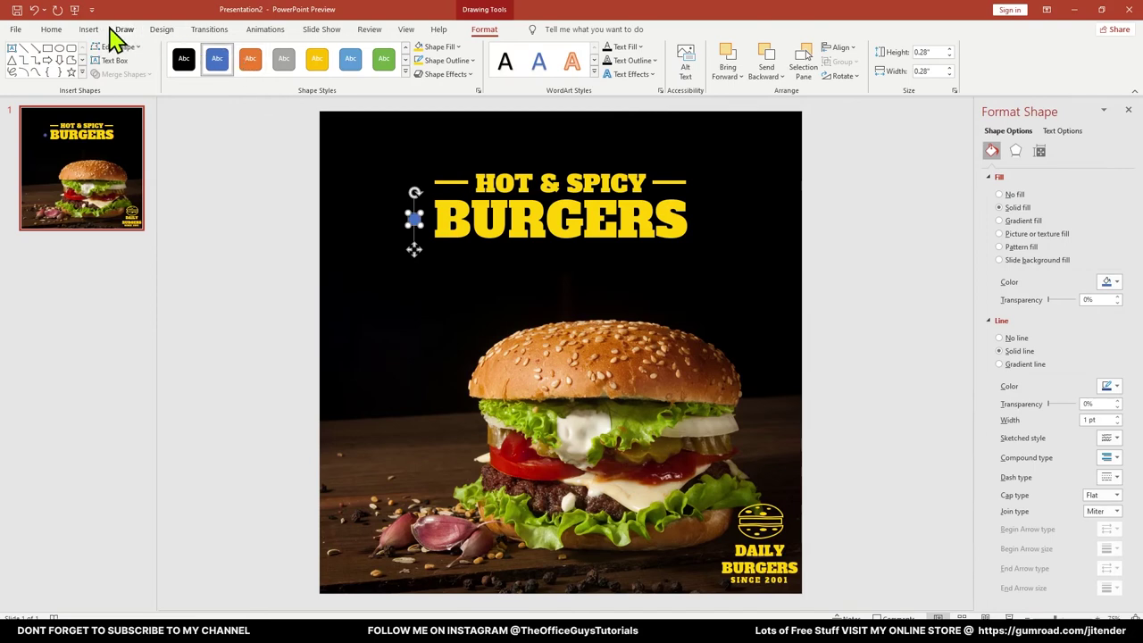
click(432, 49)
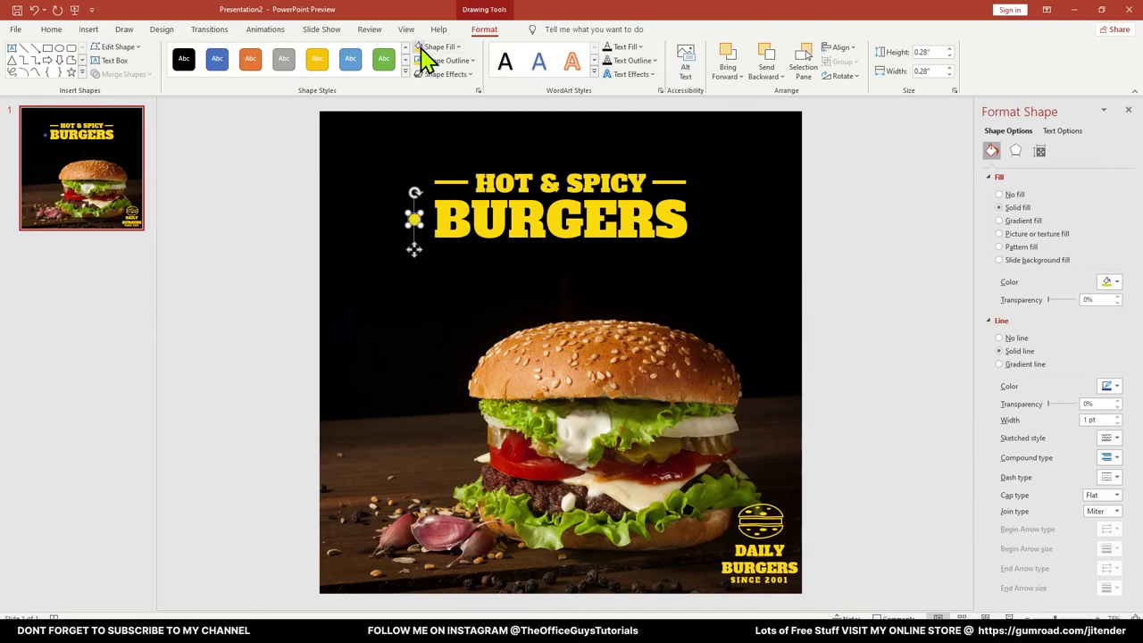
click(450, 61)
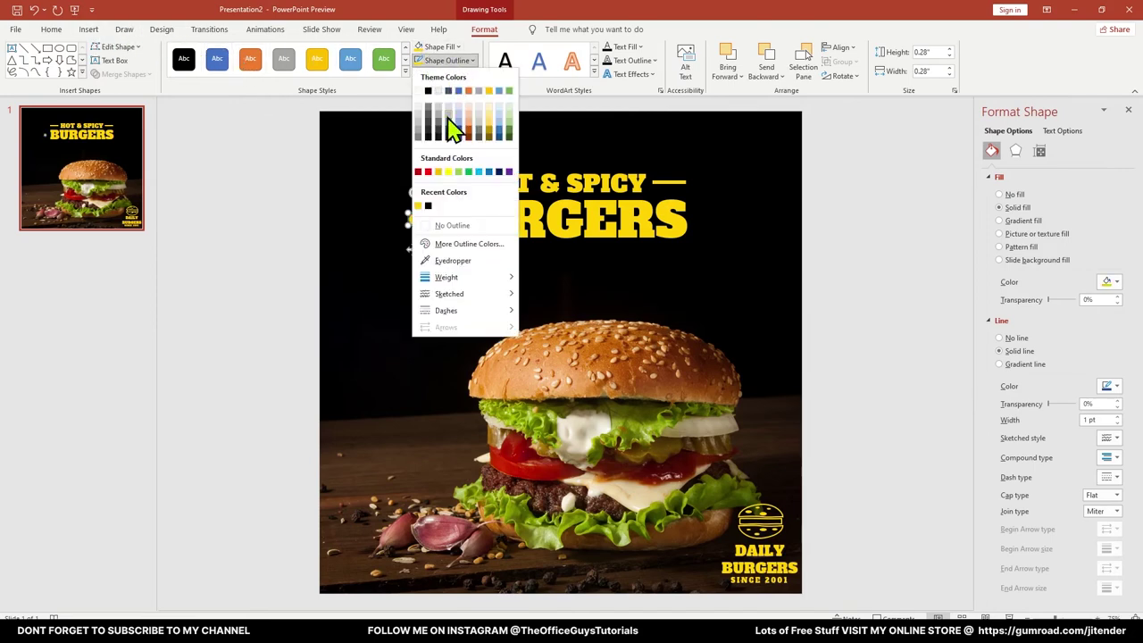
click(449, 227)
click(291, 250)
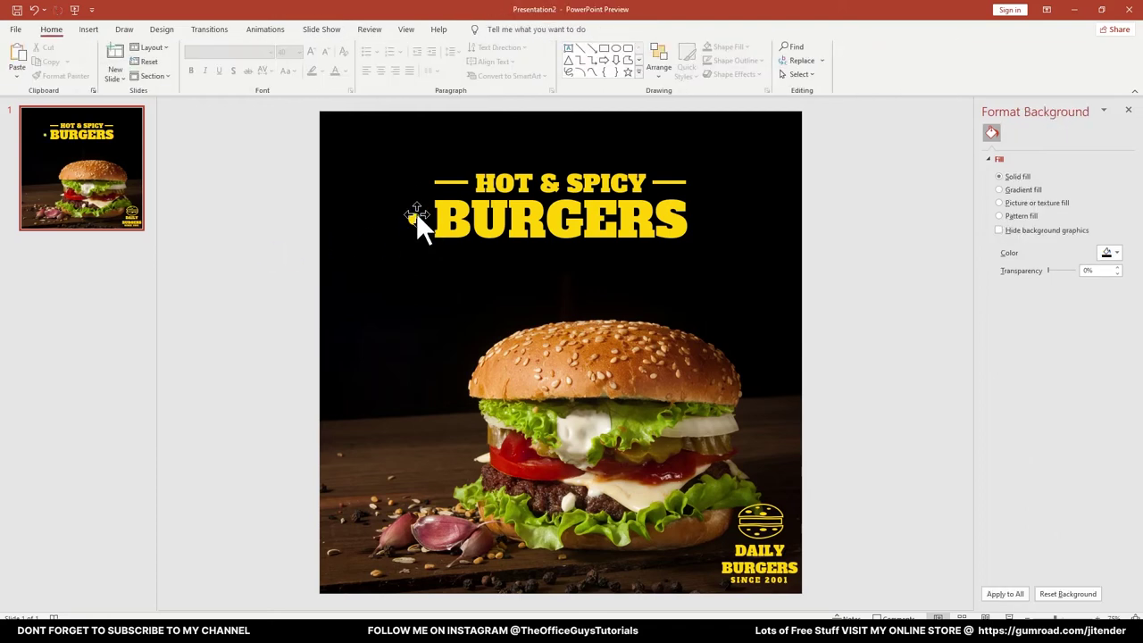
drag(416, 215, 708, 225)
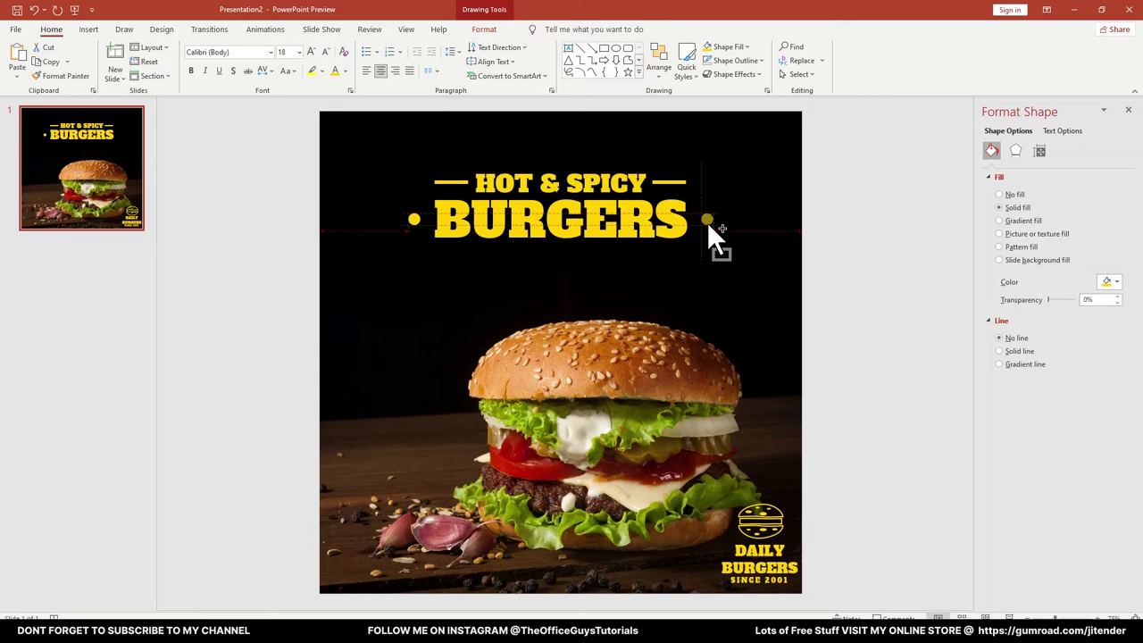
drag(708, 221, 707, 222)
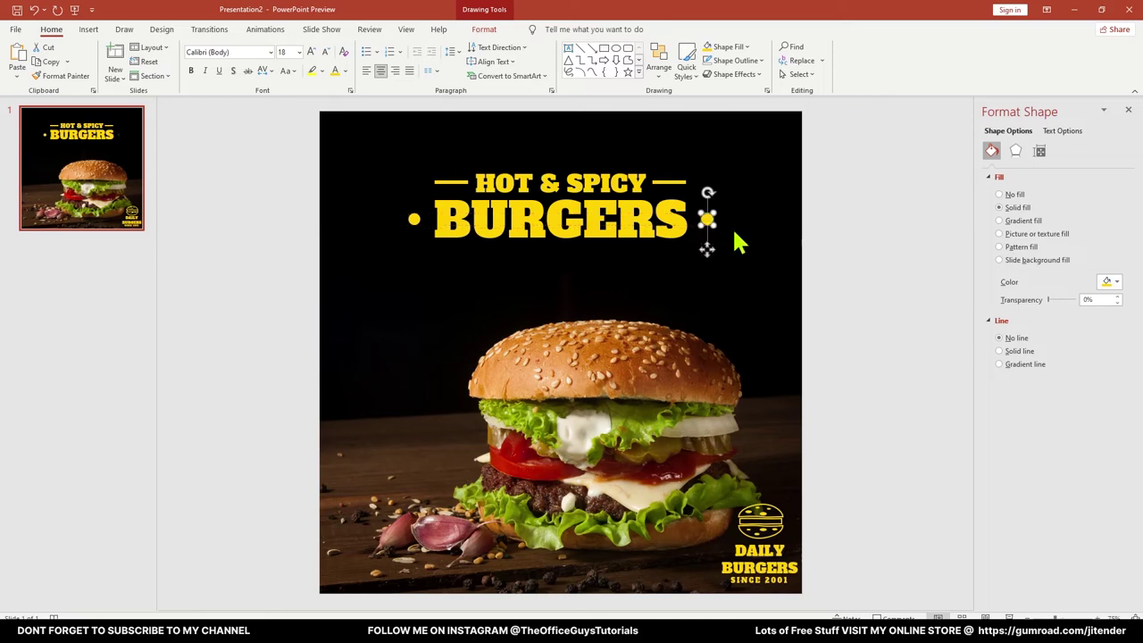
click(863, 237)
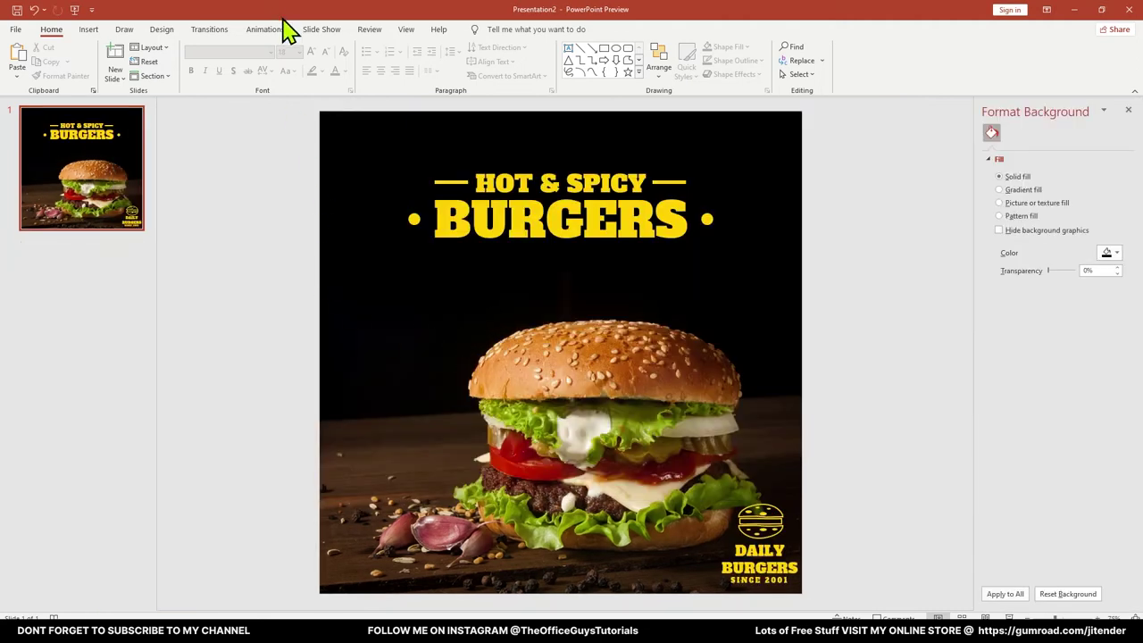
click(638, 71)
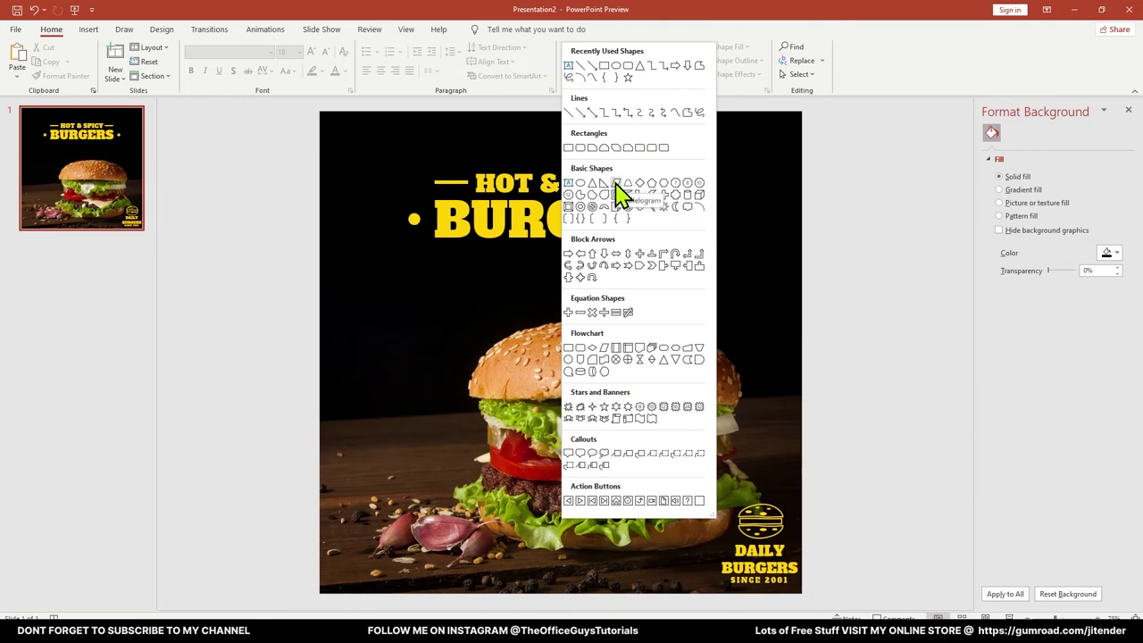
Draw a white parallelogram bar with no outline left of the burger
click(617, 191)
mouse_move(296, 296)
mouse_down()
mouse_move(347, 313)
mouse_move(452, 316)
mouse_up()
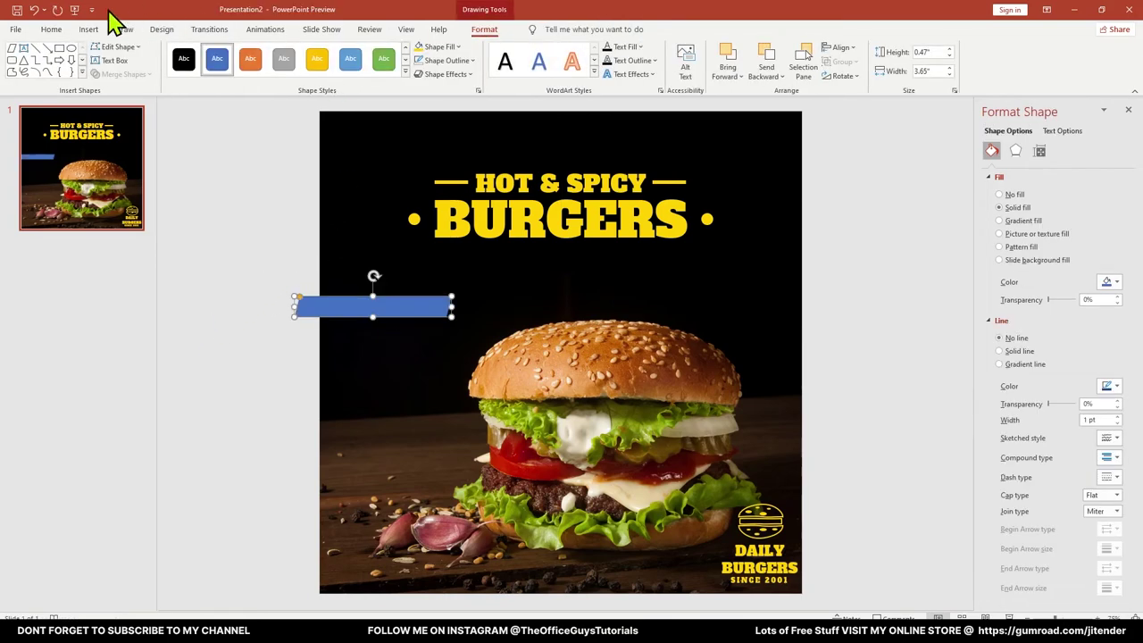
click(49, 32)
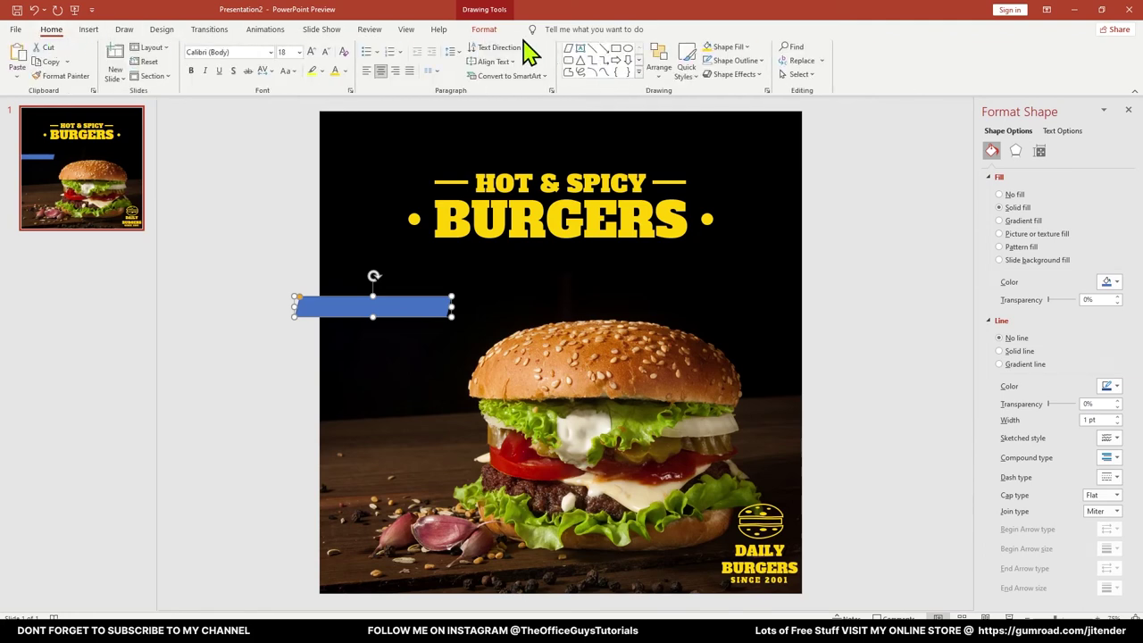
click(484, 30)
click(459, 47)
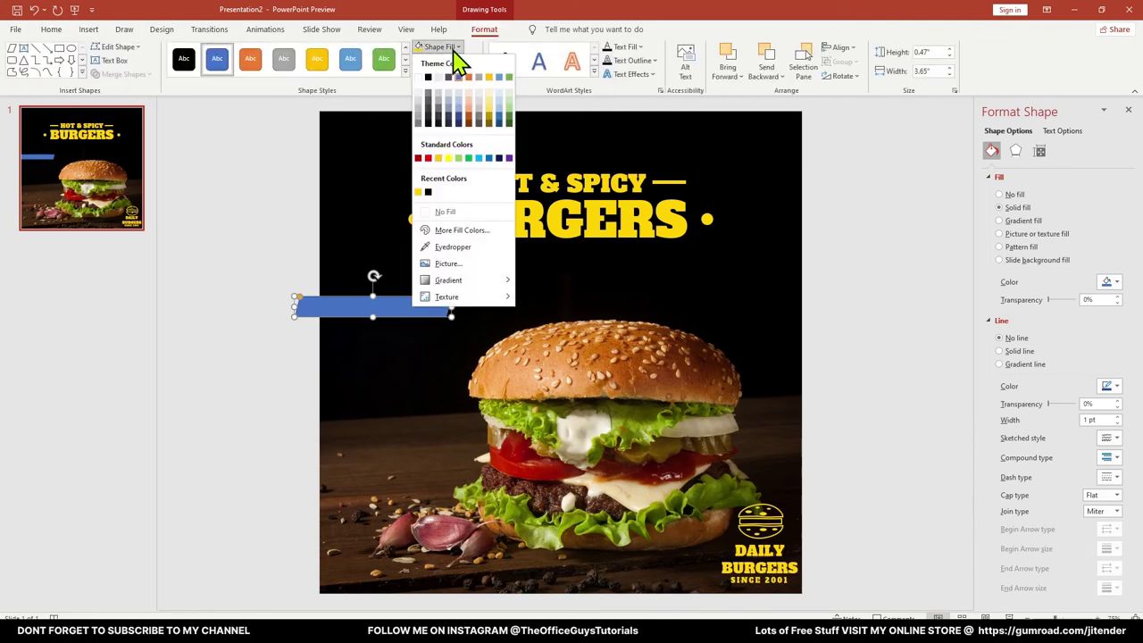
click(420, 76)
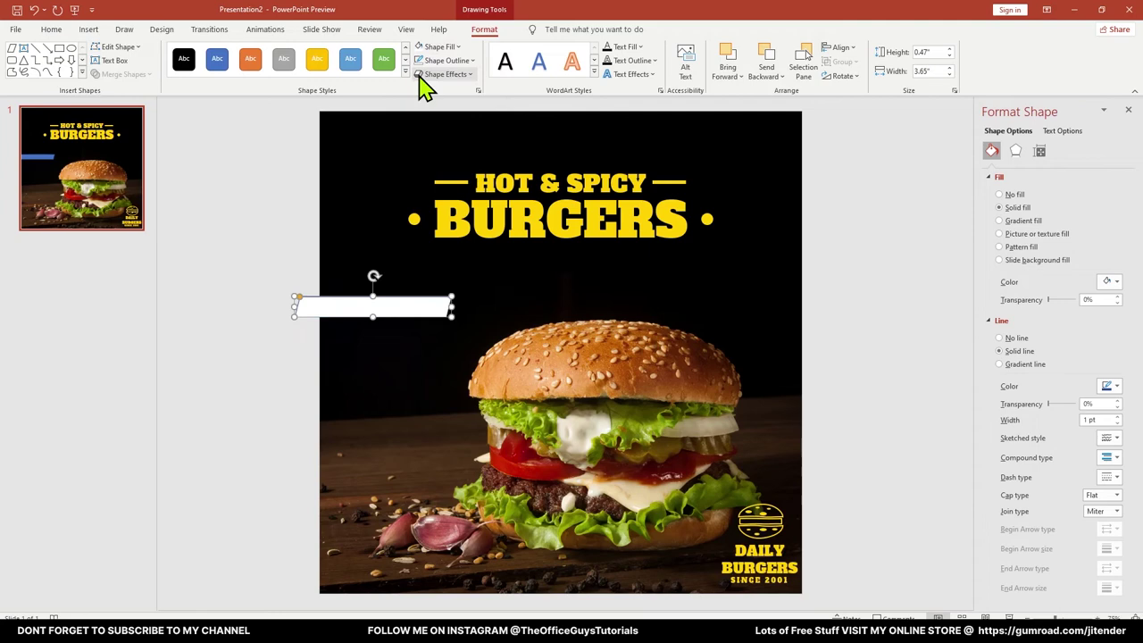
click(467, 60)
click(461, 229)
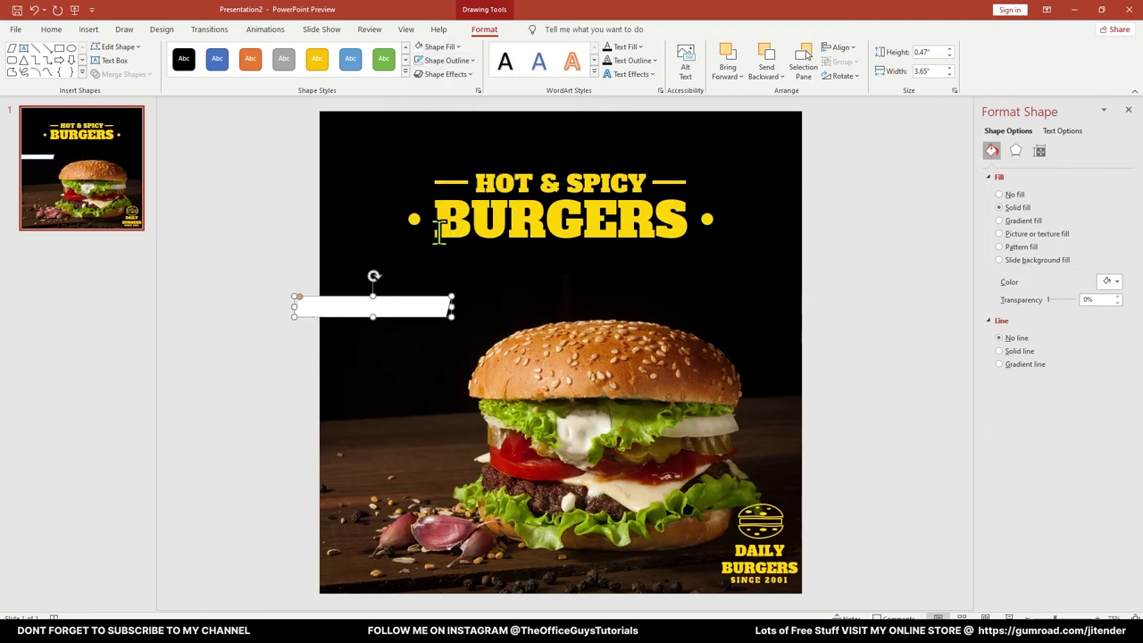
Copy the bar below, fill it yellow, make it taller and wider, and copy HOT & SPICY beside the bars
drag(349, 309, 341, 324)
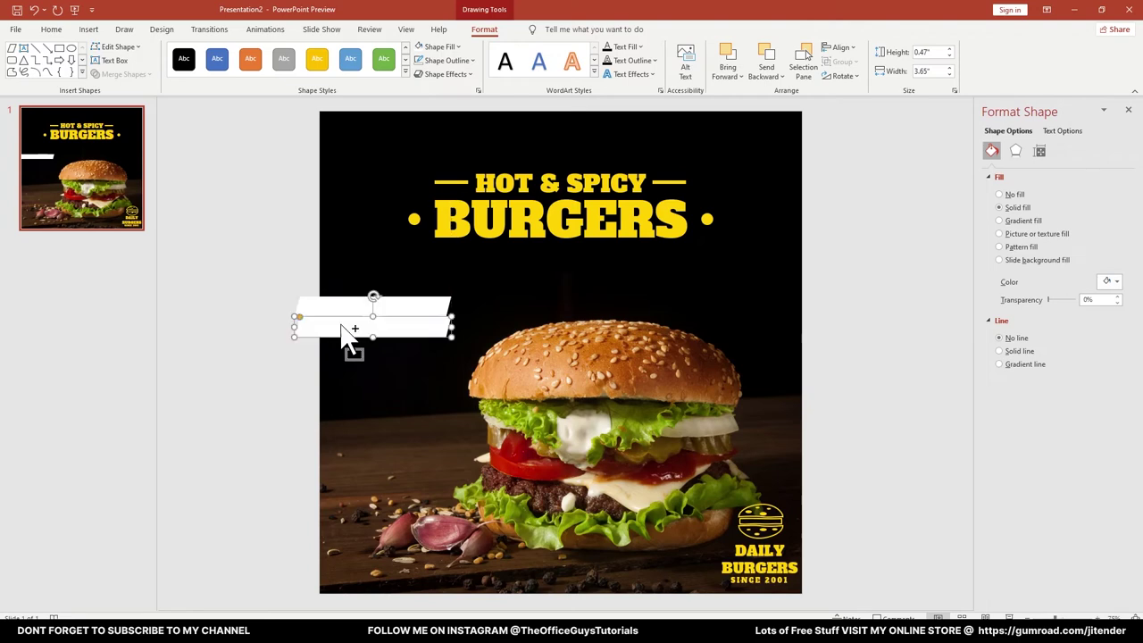
click(440, 47)
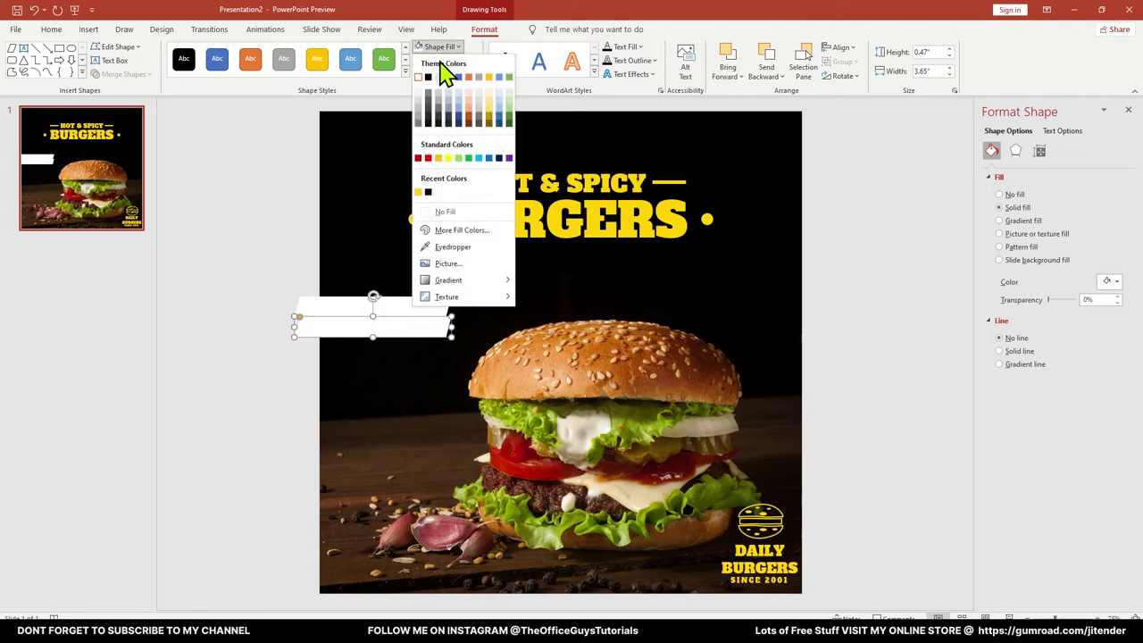
click(419, 192)
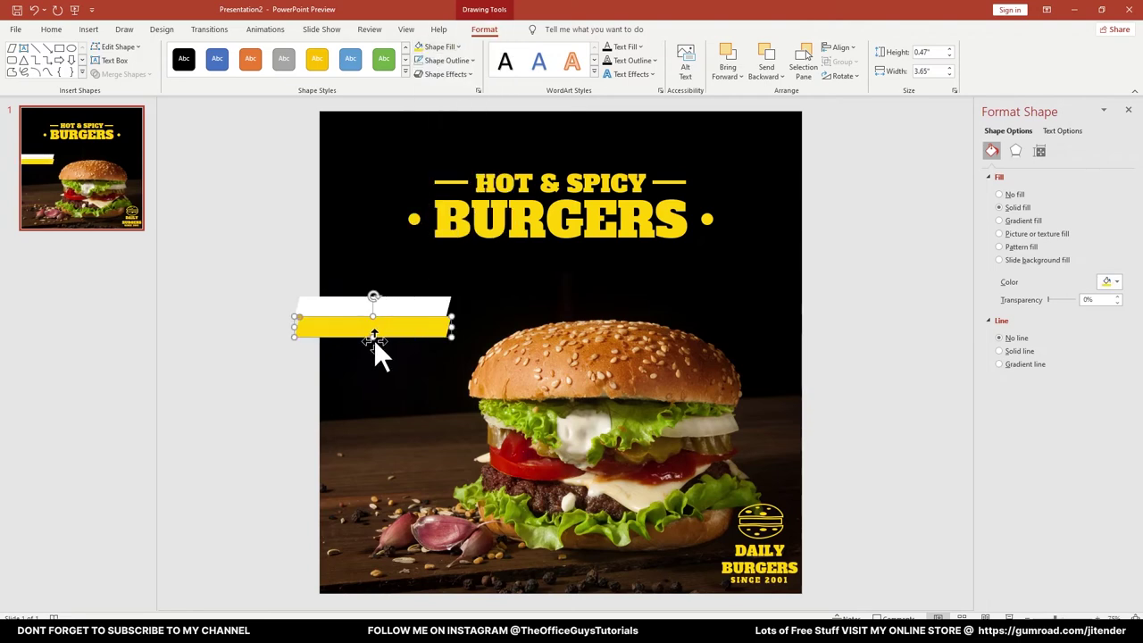
drag(372, 338, 372, 346)
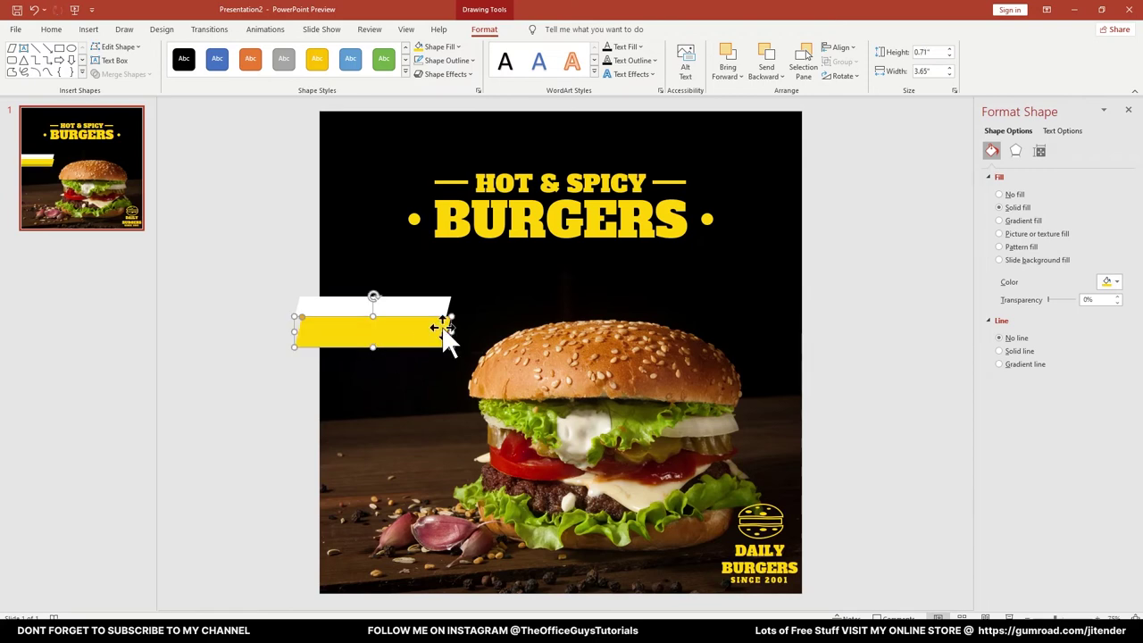
drag(450, 329, 478, 330)
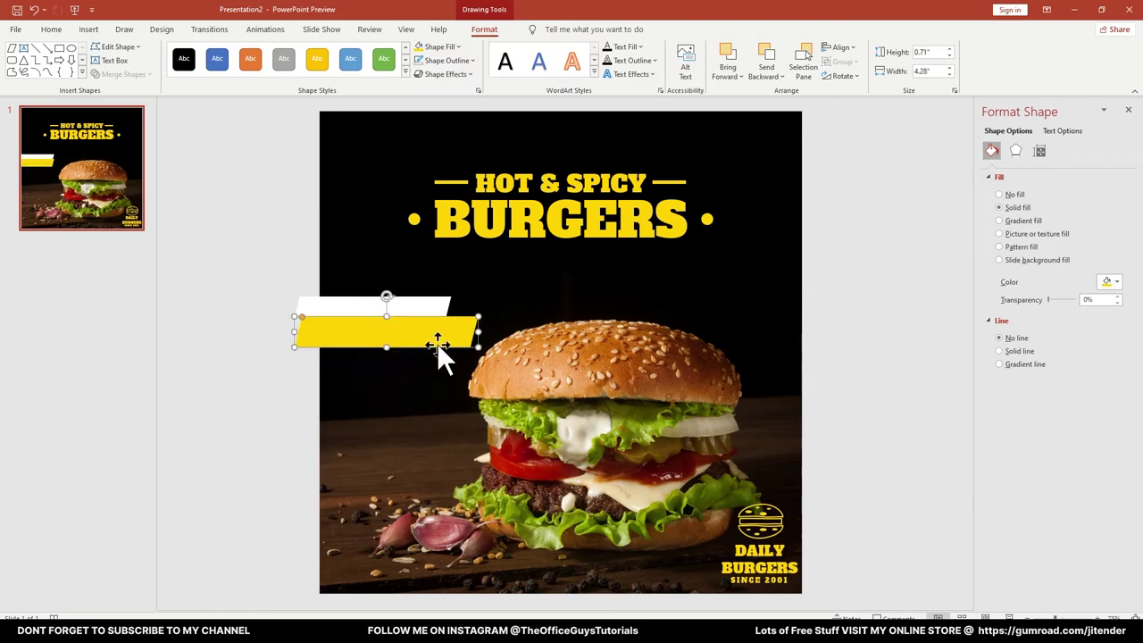
click(255, 286)
drag(564, 167, 437, 272)
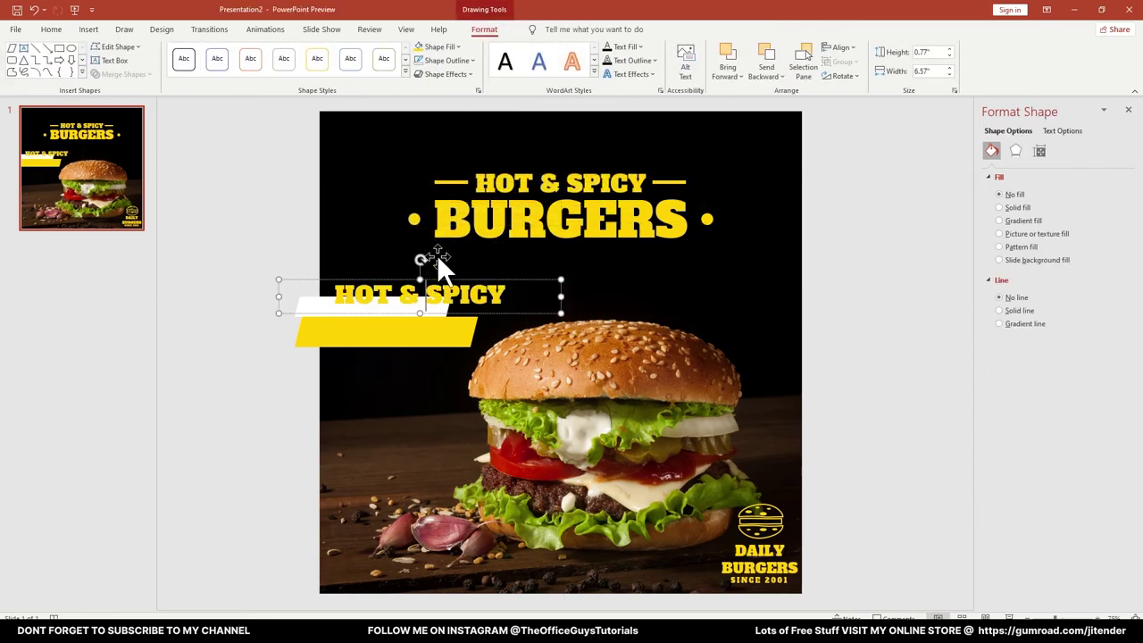
Make the copied text black at 20 pt and move it onto the white bar
key(ctrl+a)
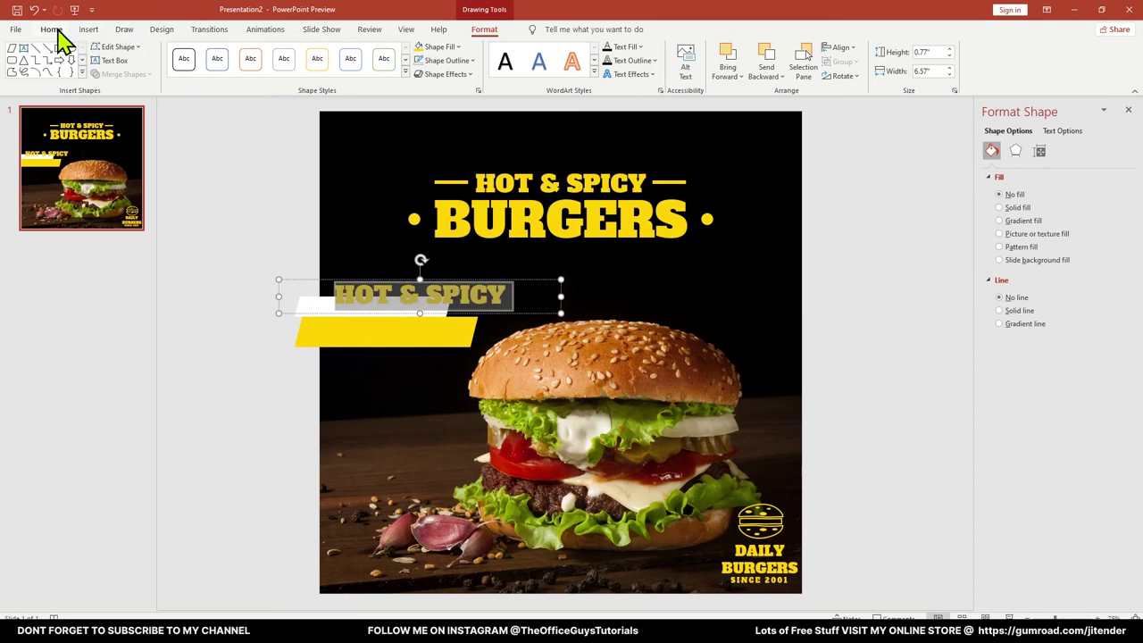
click(51, 29)
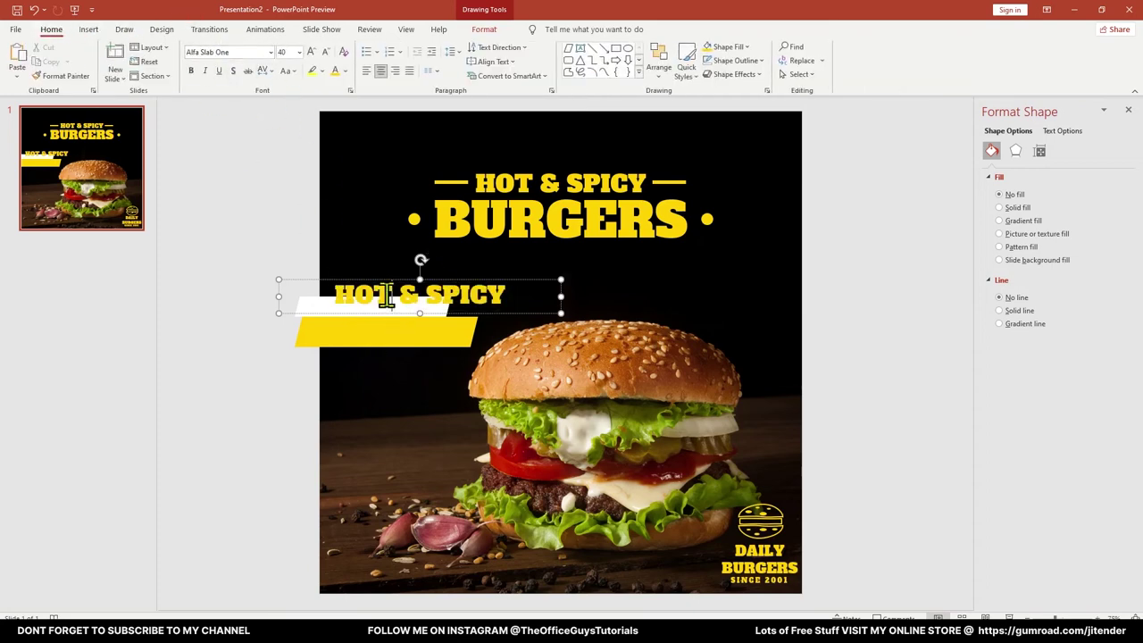
click(346, 70)
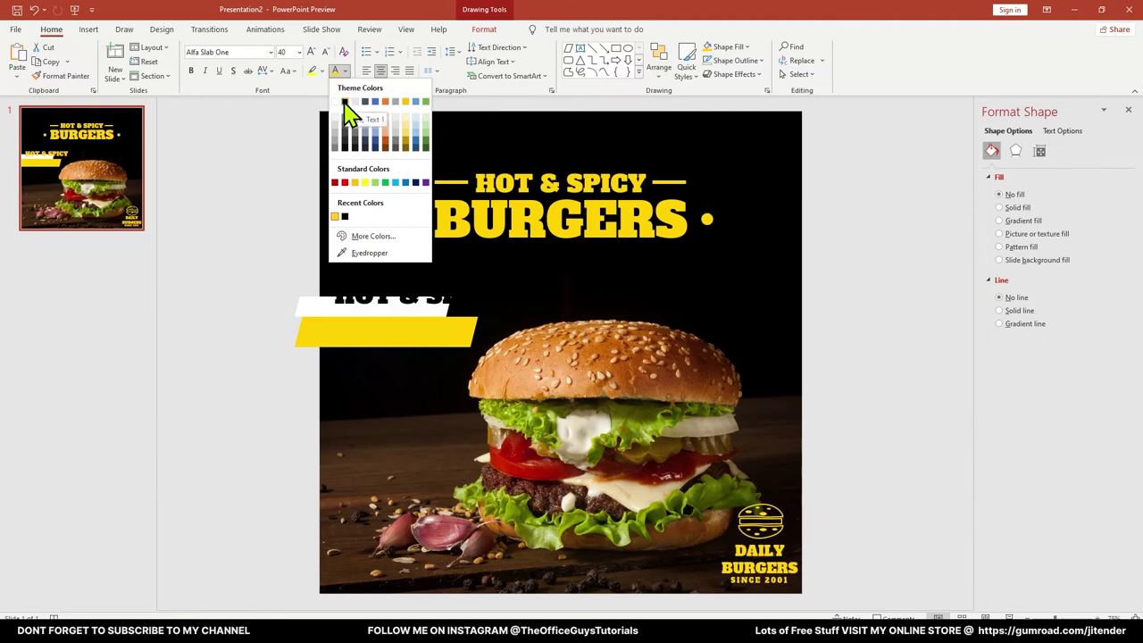
click(347, 105)
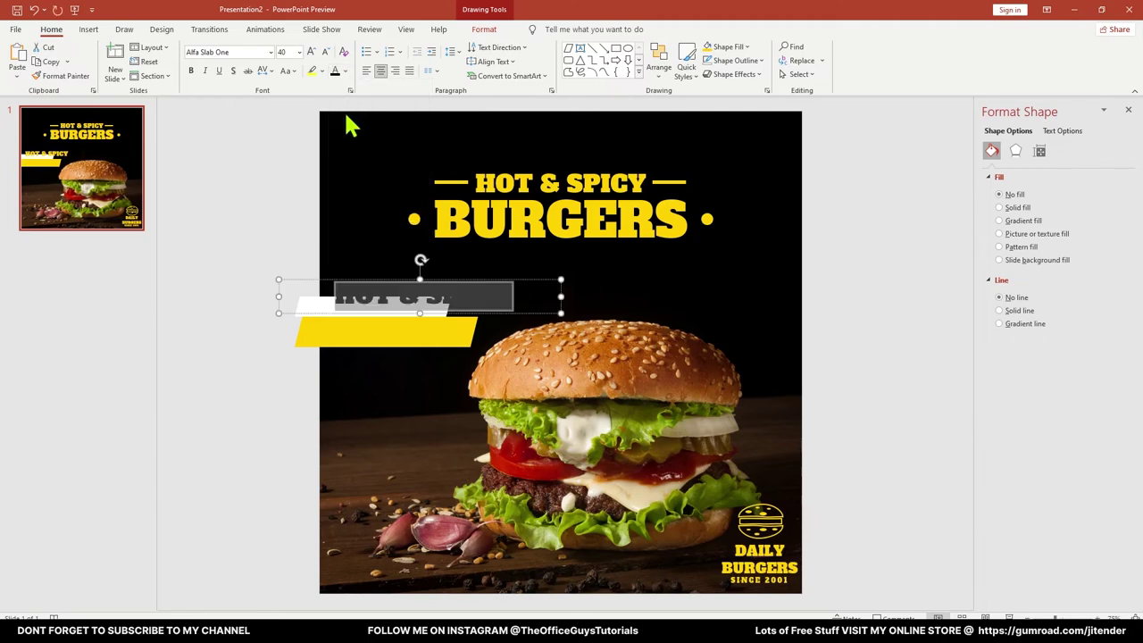
click(325, 51)
click(325, 51)
click(325, 51)
click(325, 51)
click(325, 50)
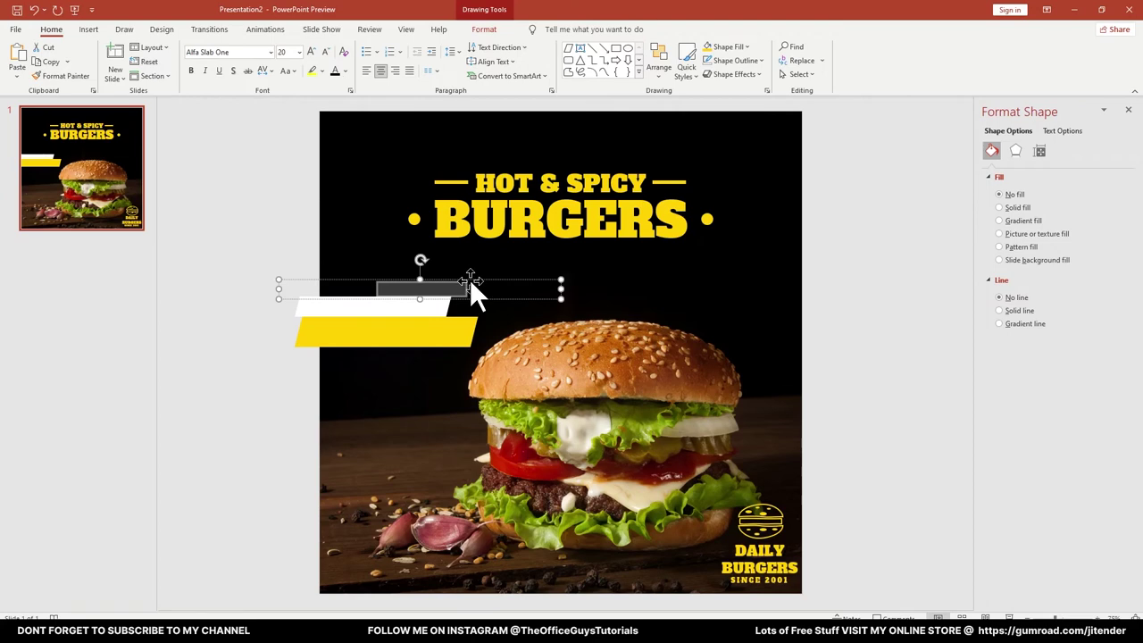
drag(470, 278, 432, 294)
Change the text to ORDER NOW and place a copy on the yellow bar
triple_click(416, 312)
text(C)
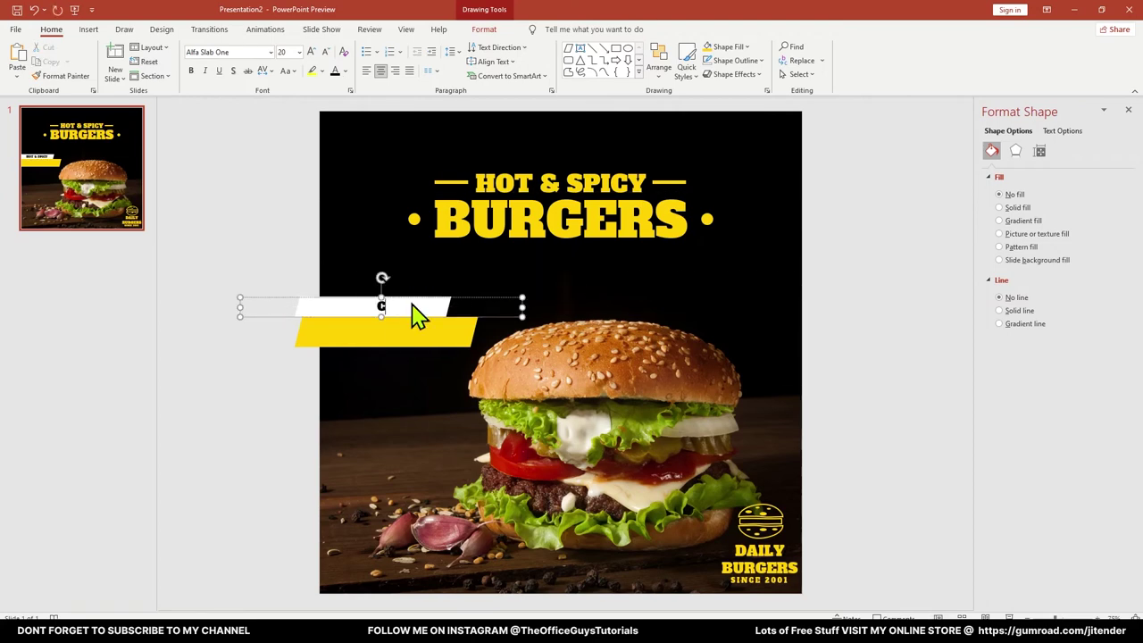
text(ALL NPW)
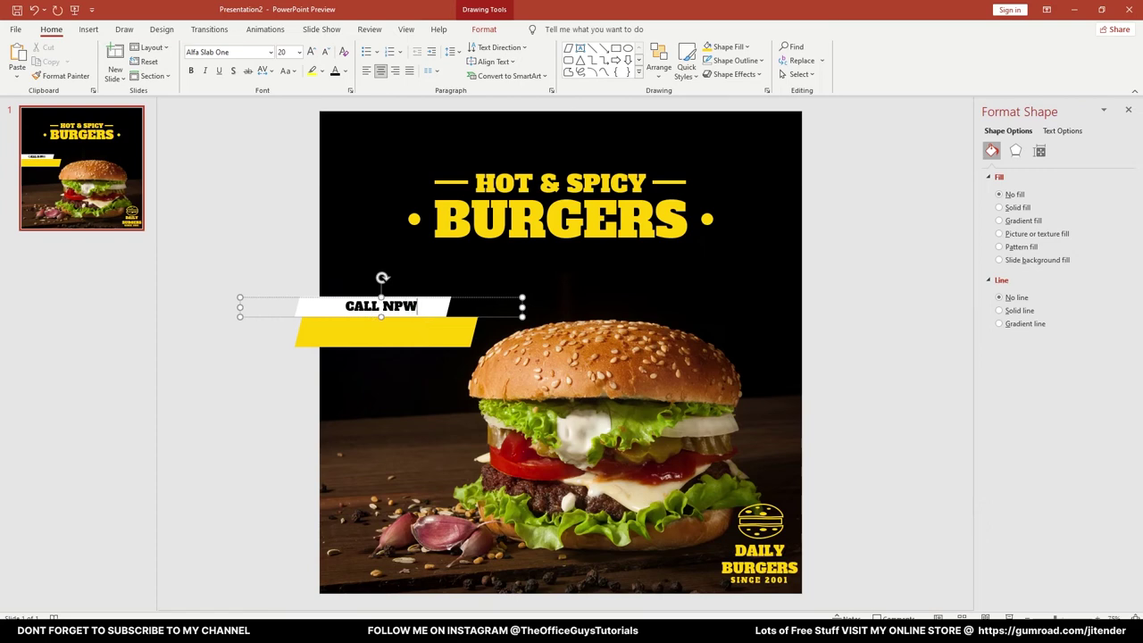
key(BackSpace)
key(BackSpace)
key(BackSpace)
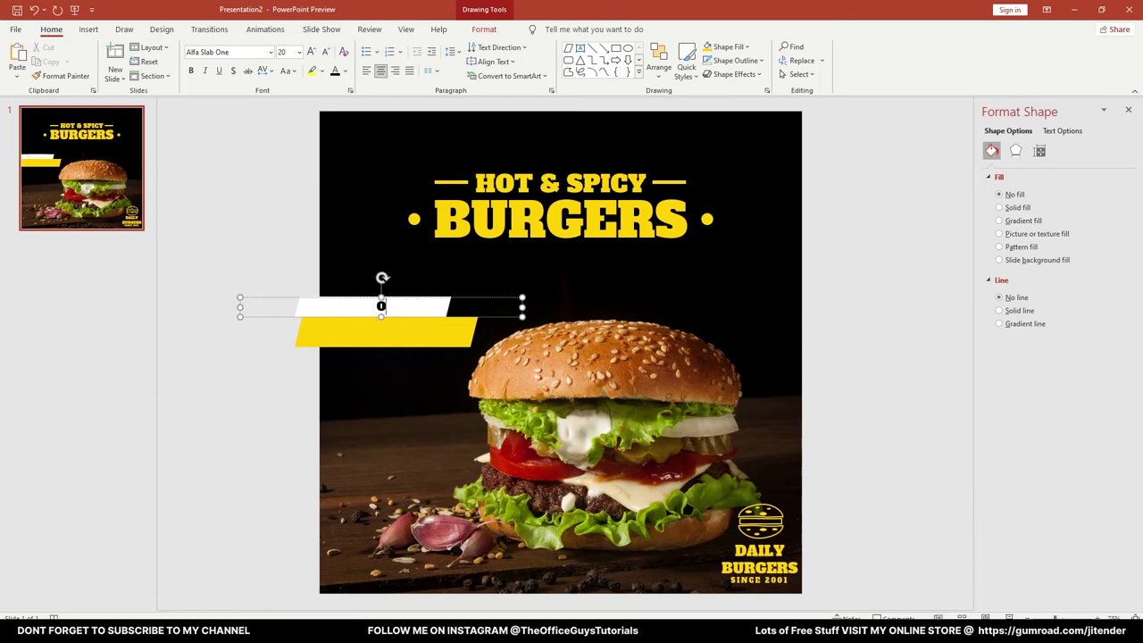
text(ORDER B)
key(BackSpace)
text(n)
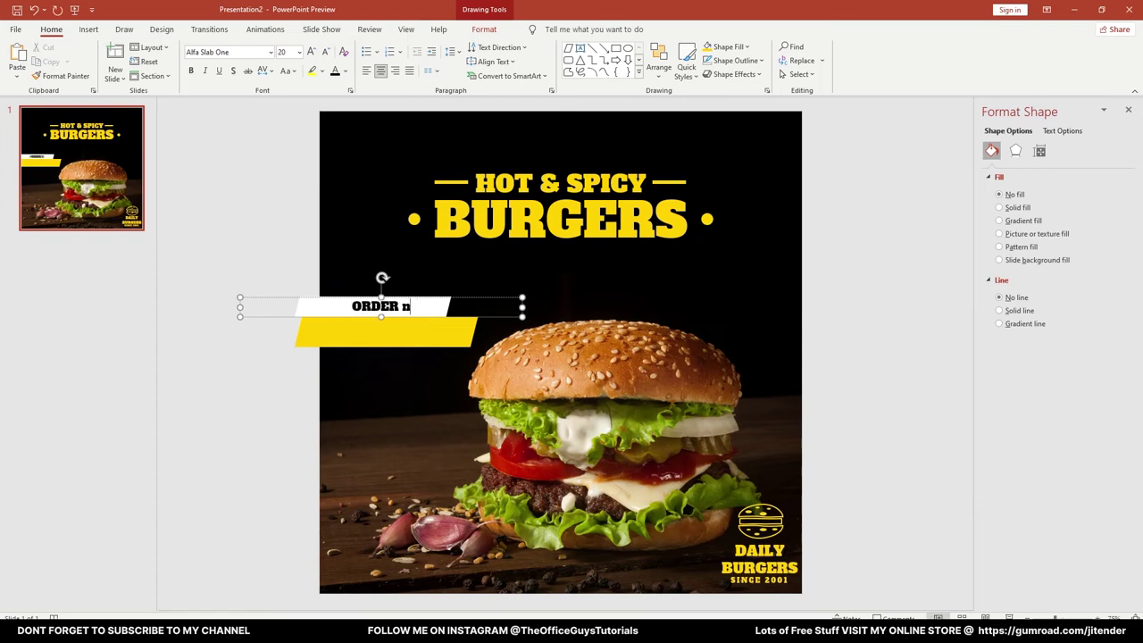
key(BackSpace)
text(n)
key(BackSpace)
text(n)
key(BackSpace)
text(NOW)
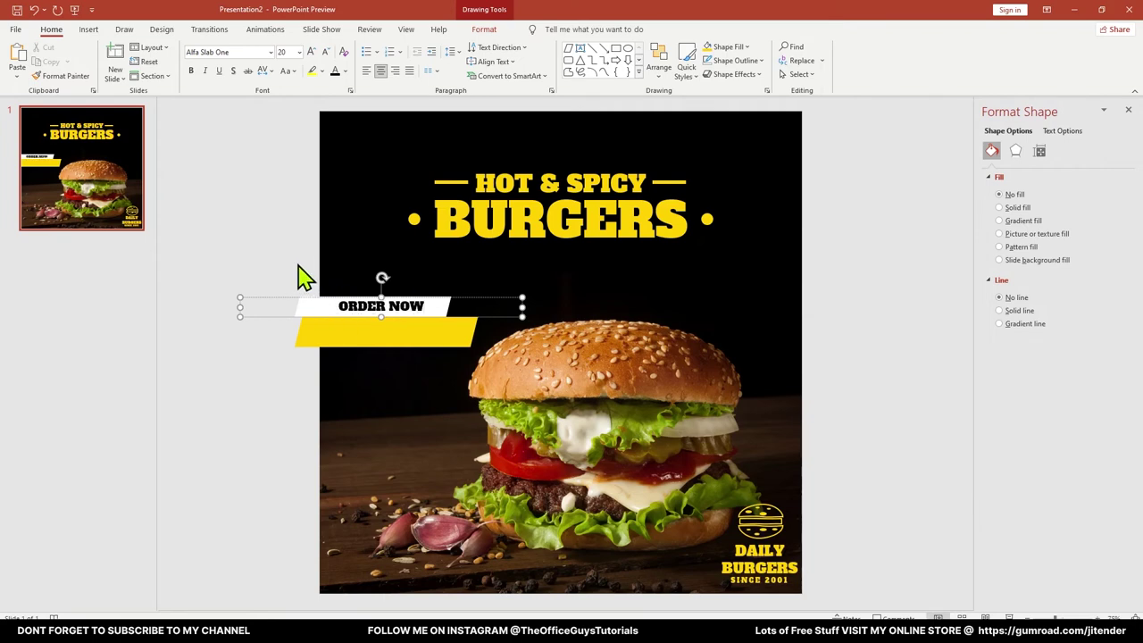
drag(240, 306, 335, 336)
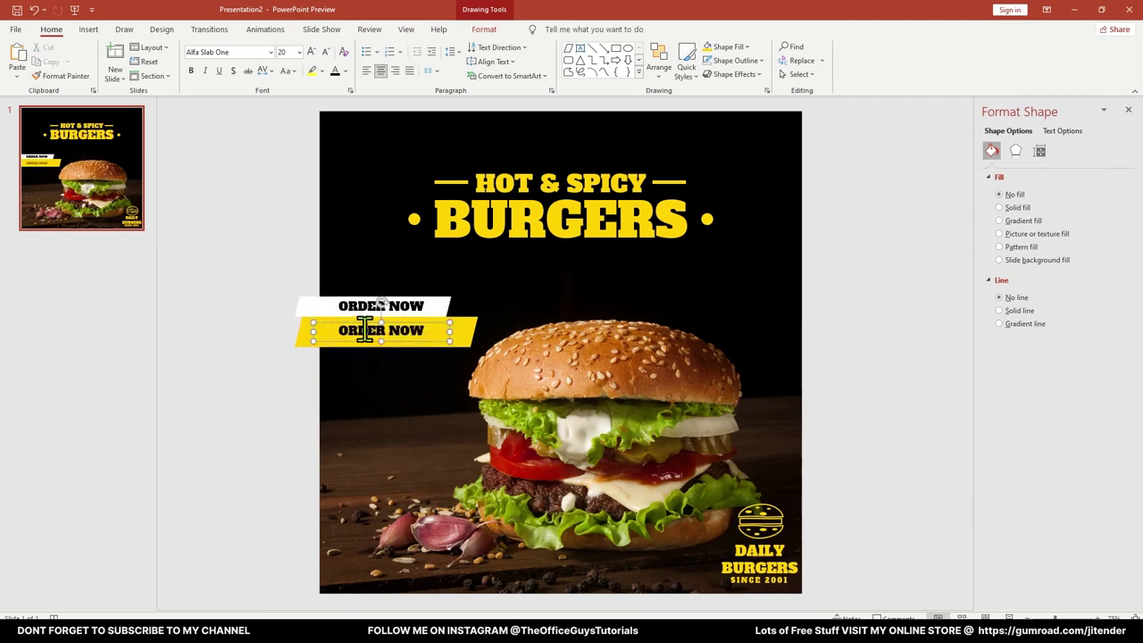
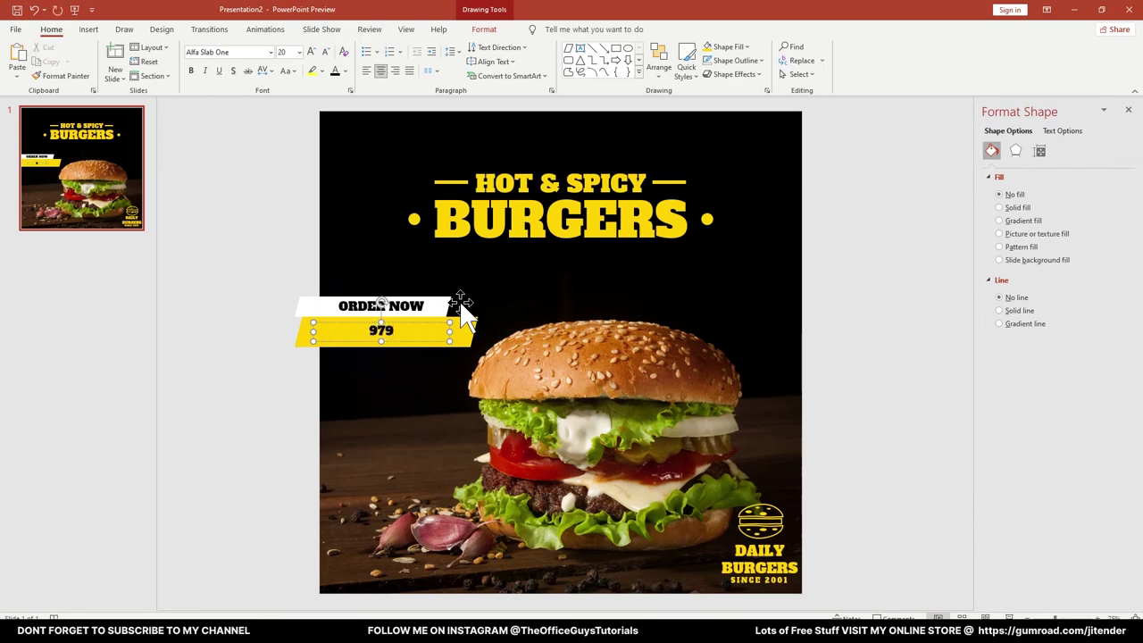
key(ctrl+a)
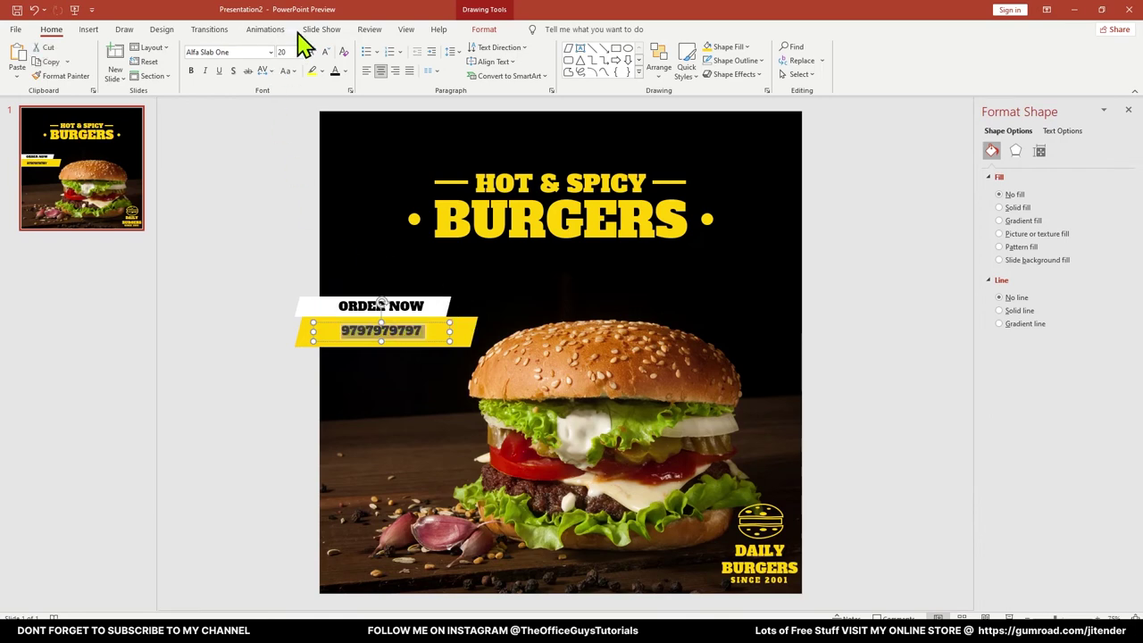
click(310, 52)
click(310, 51)
click(309, 52)
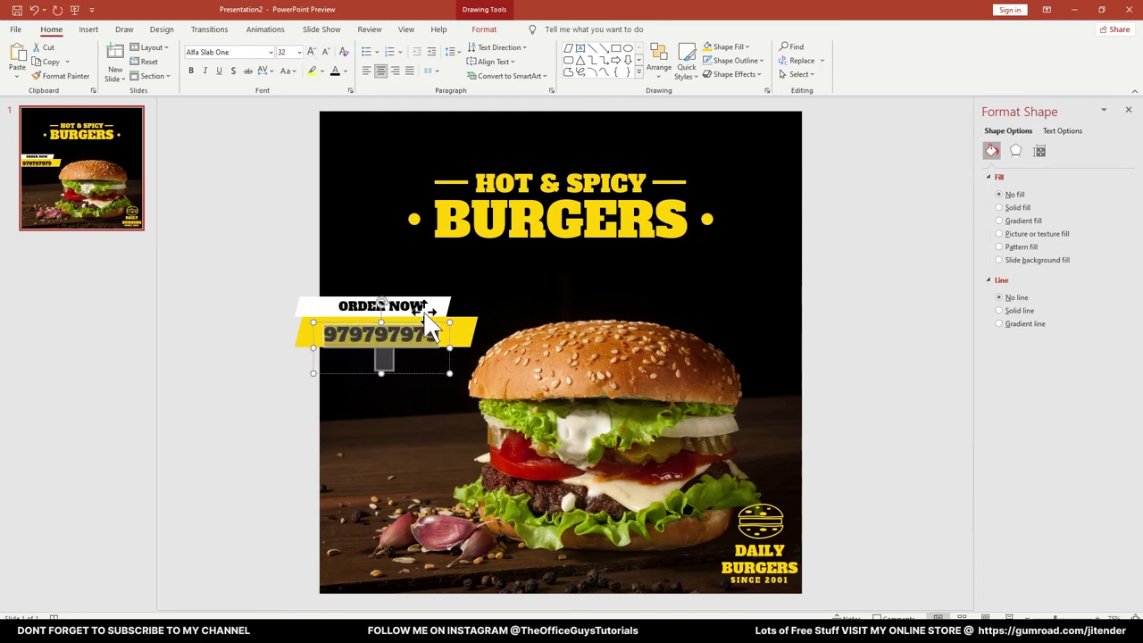
drag(428, 324, 466, 340)
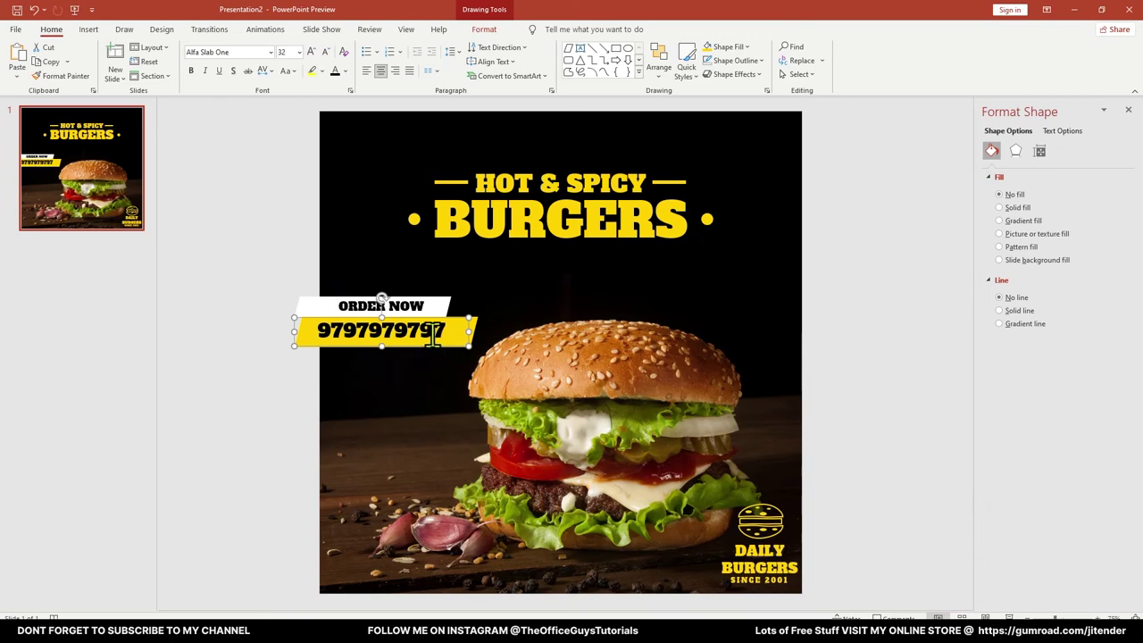
click(248, 171)
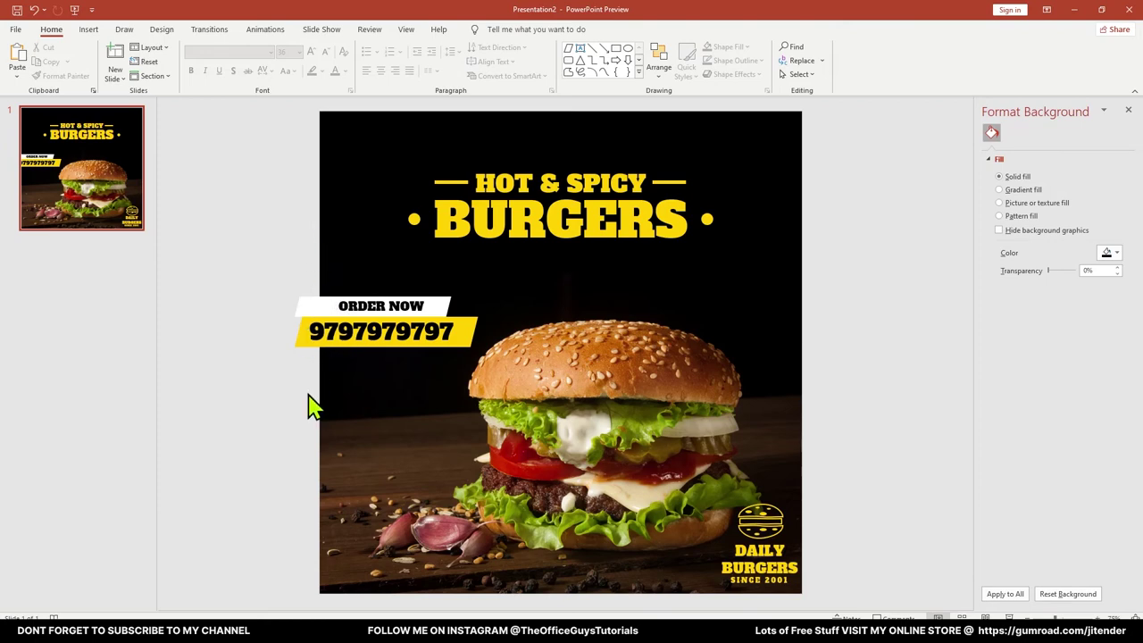
Shift the phone-number box right and widen it so the number fits on one line
click(323, 327)
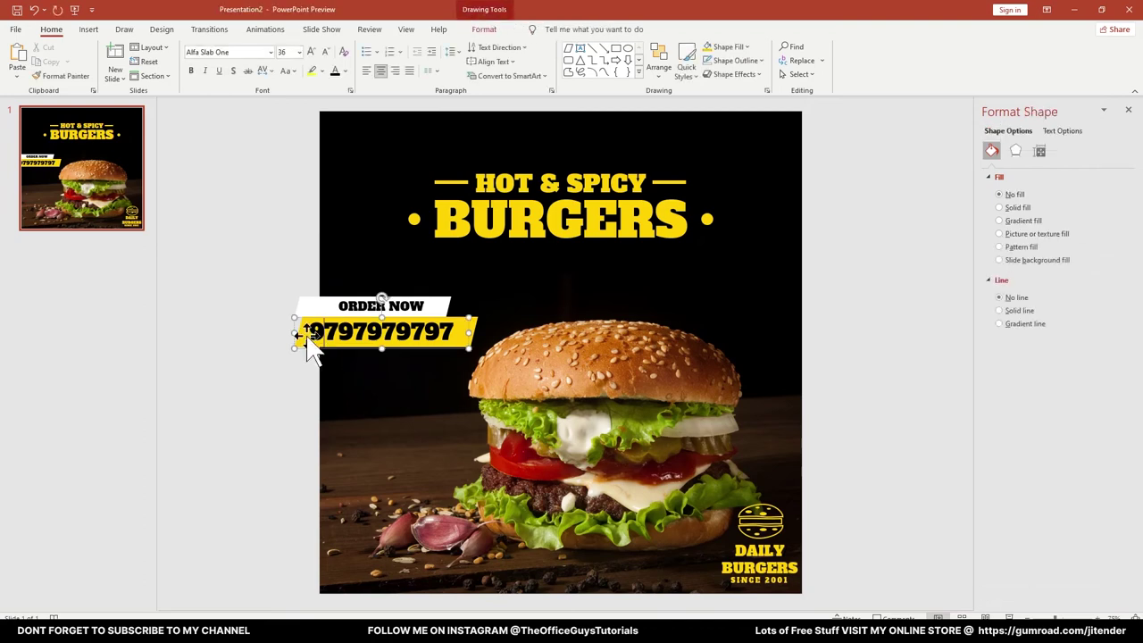
drag(290, 331, 324, 333)
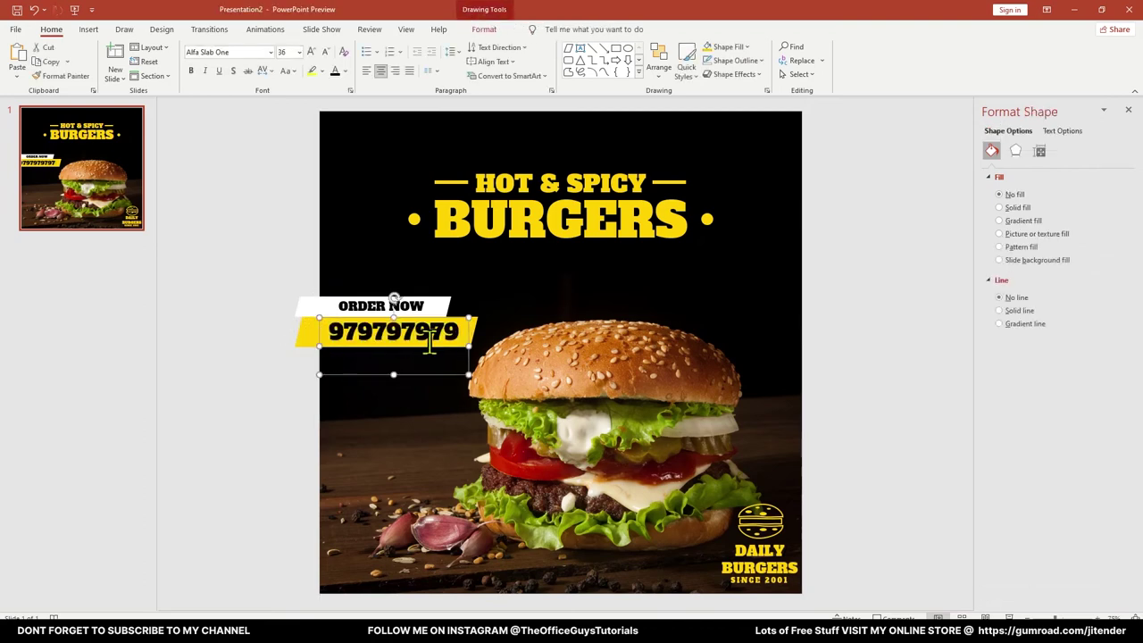
drag(466, 346, 495, 332)
click(304, 339)
Align ORDER NOW with the number bar and nudge both left together
click(402, 357)
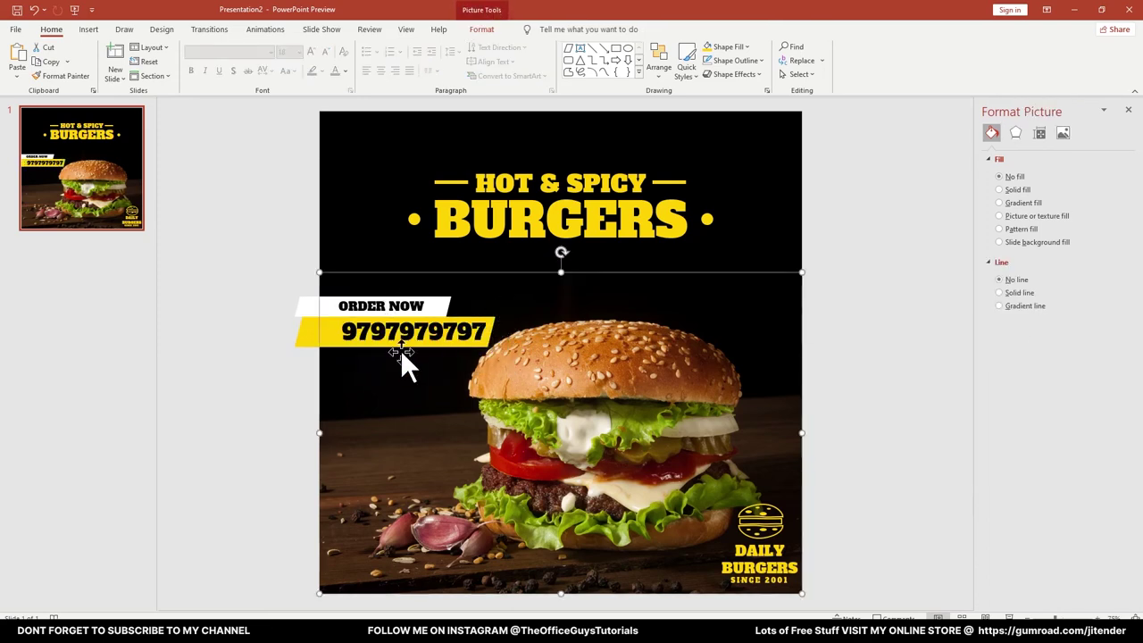
click(358, 303)
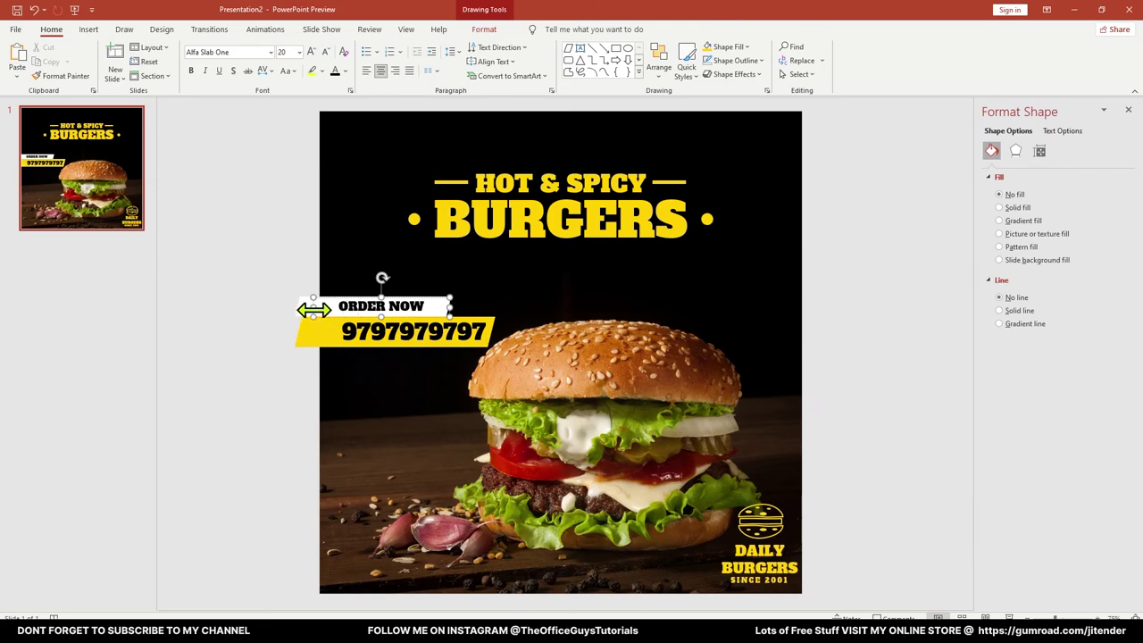
drag(311, 312, 323, 309)
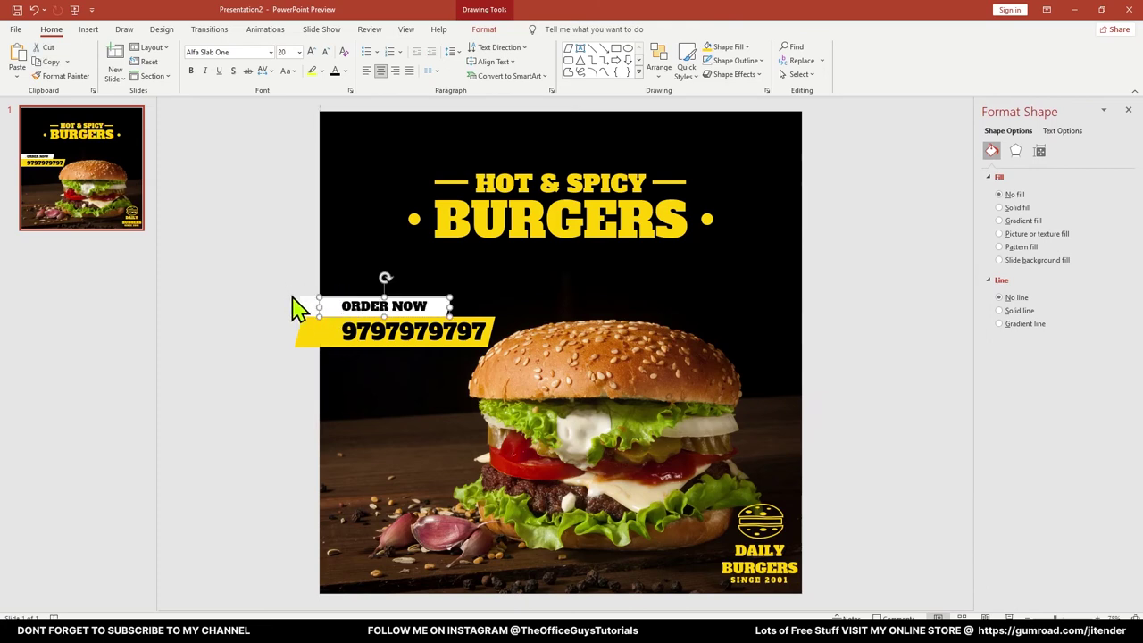
shift+click(307, 304)
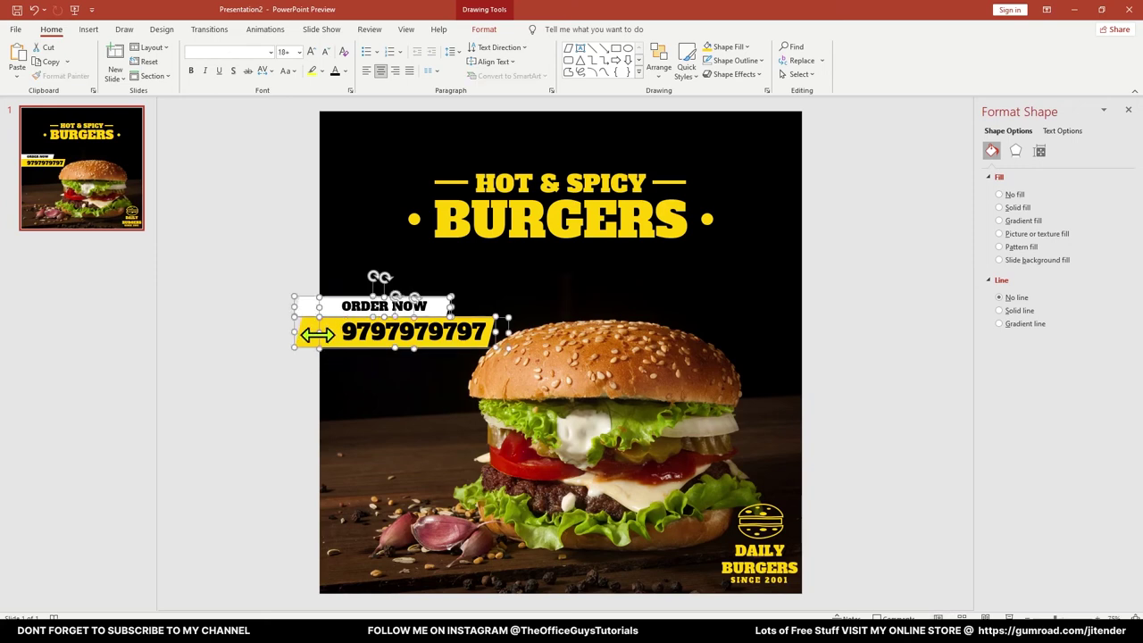
drag(317, 334, 312, 333)
click(268, 393)
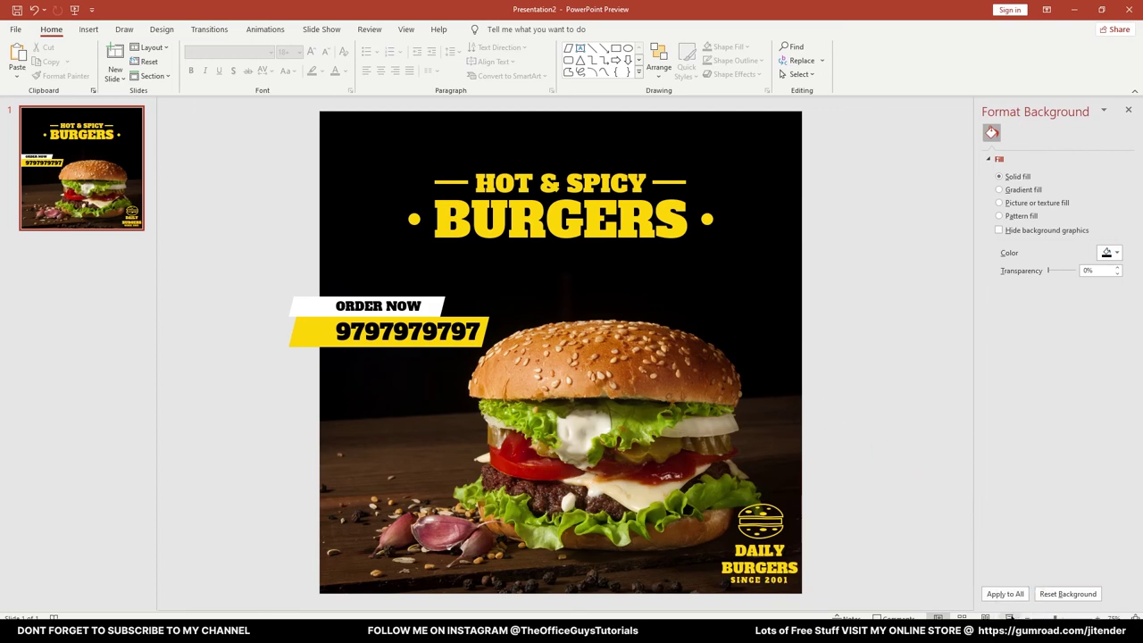
Preview the burger slide full screen, then return to Normal view
click(1009, 618)
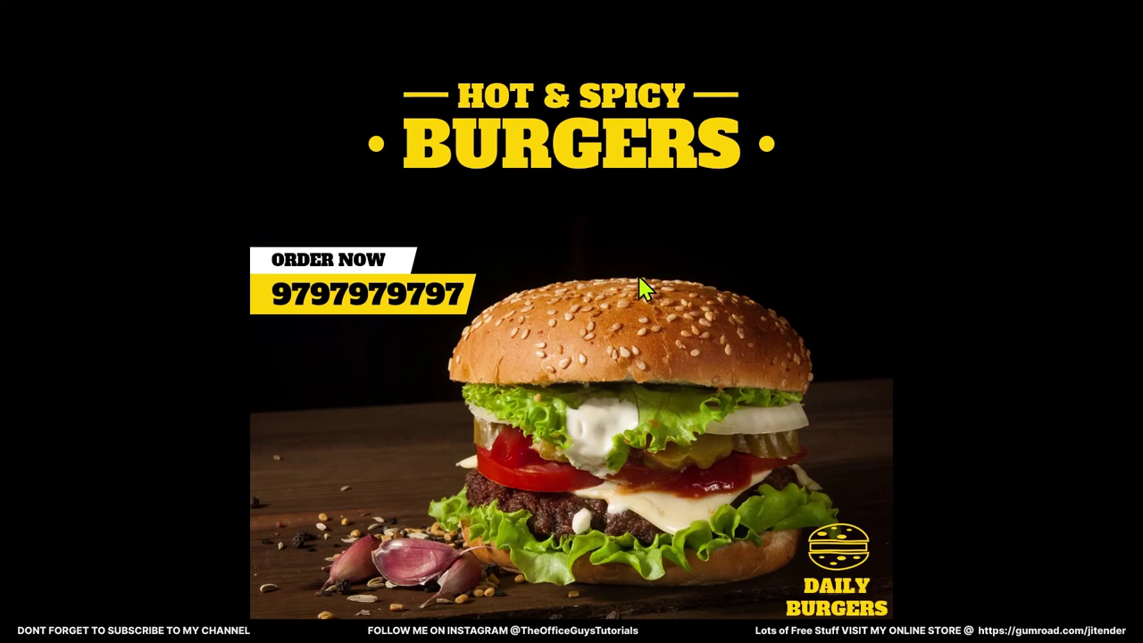
key(Escape)
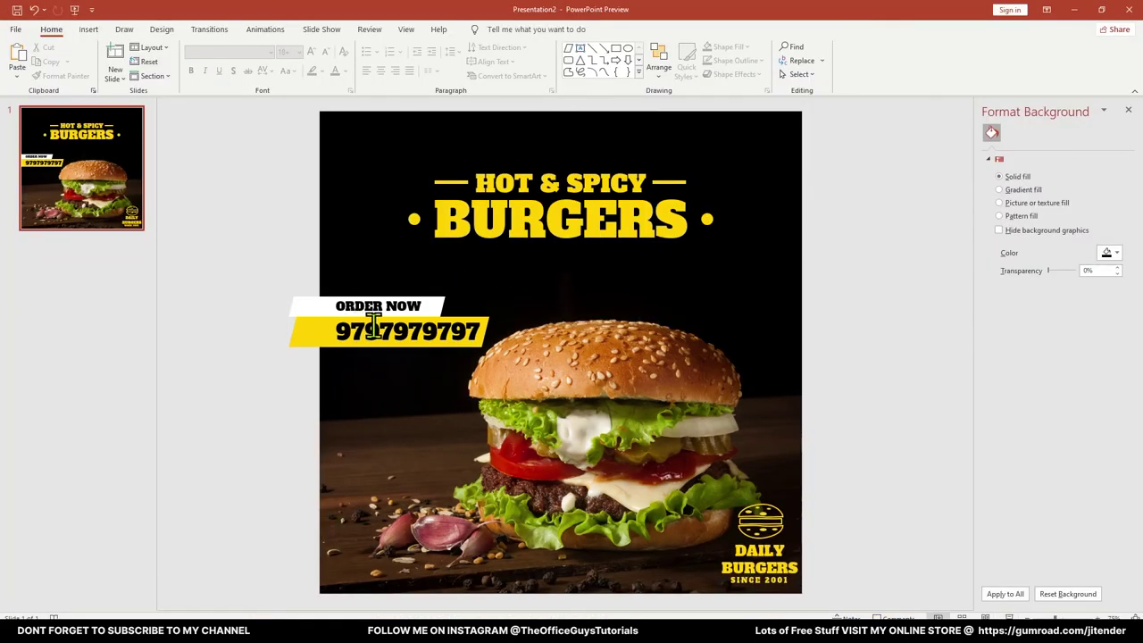
Duplicate the HOT & SPICY title box below ORDER NOW
click(376, 327)
click(504, 189)
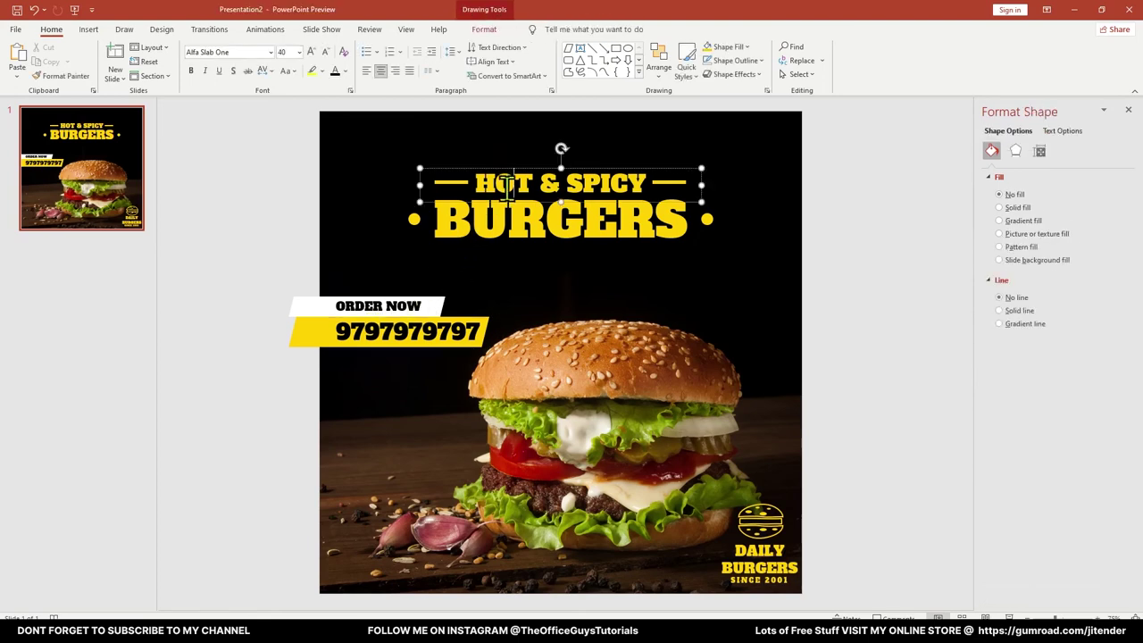
drag(527, 179, 420, 405)
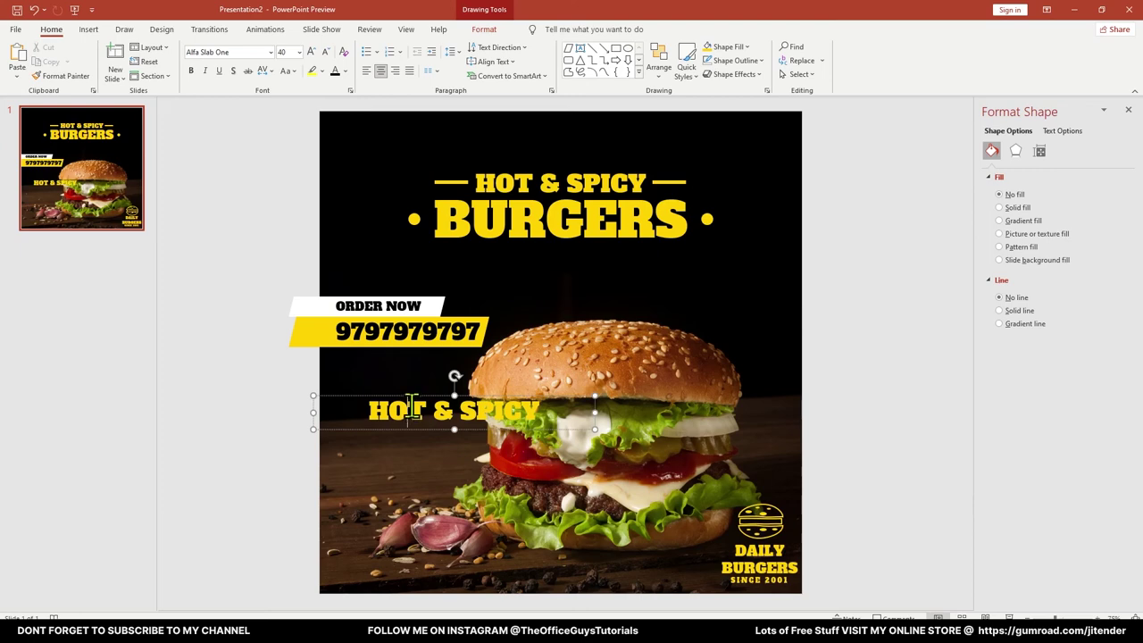
Change the copy to '50% OFF' with a smaller OFF, placed under the phone banner
triple_click(412, 406)
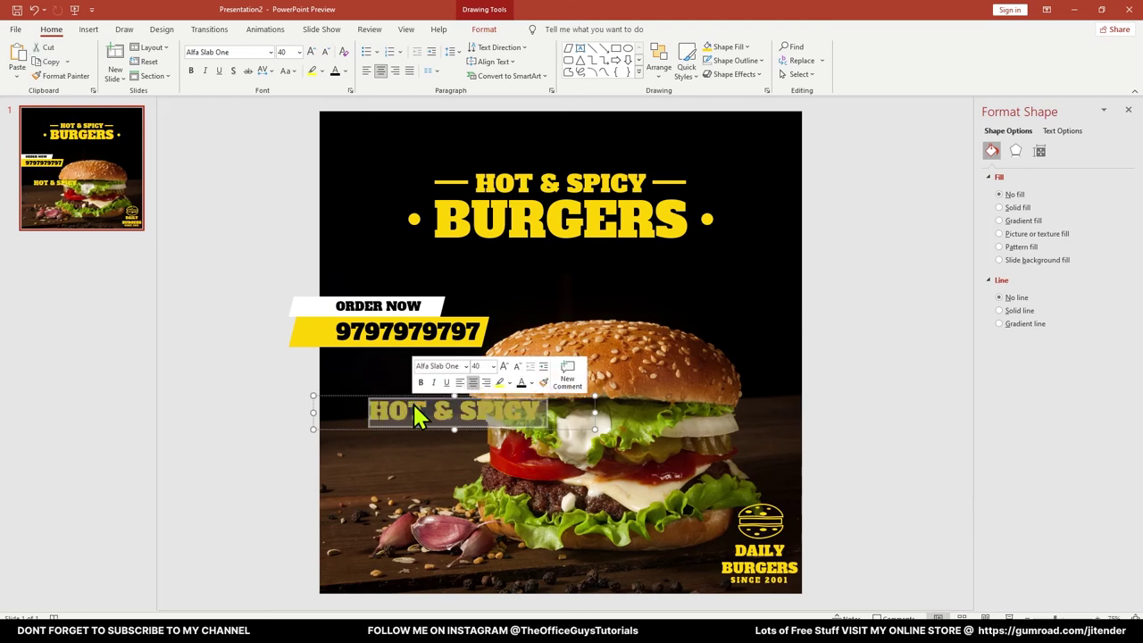
text(50)
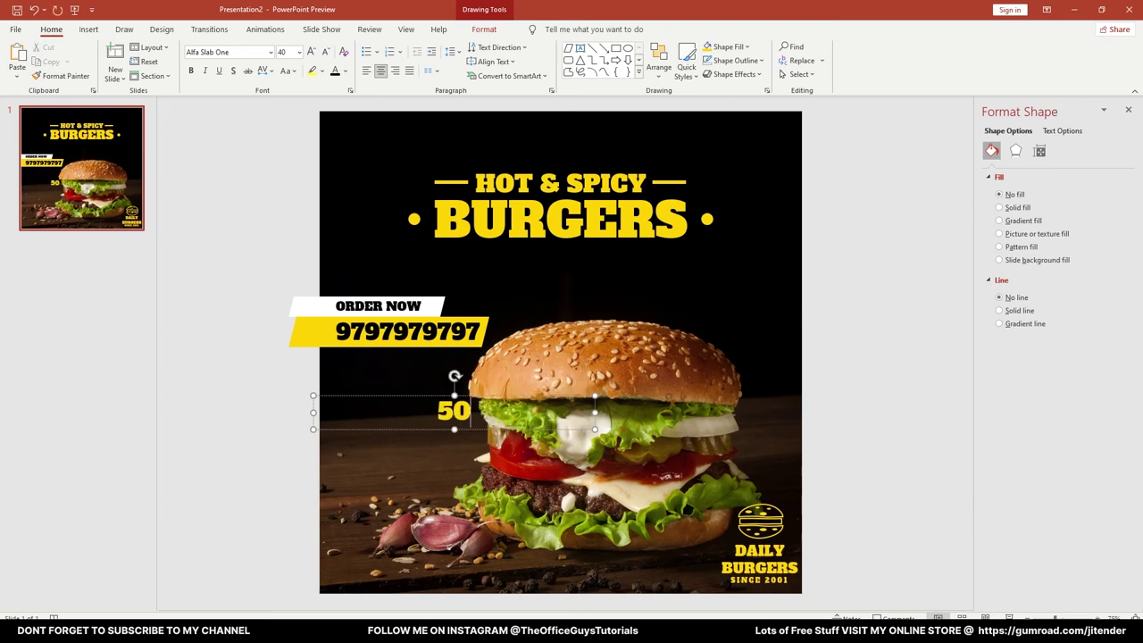
text(% OFF)
key(BackSpace)
key(BackSpace)
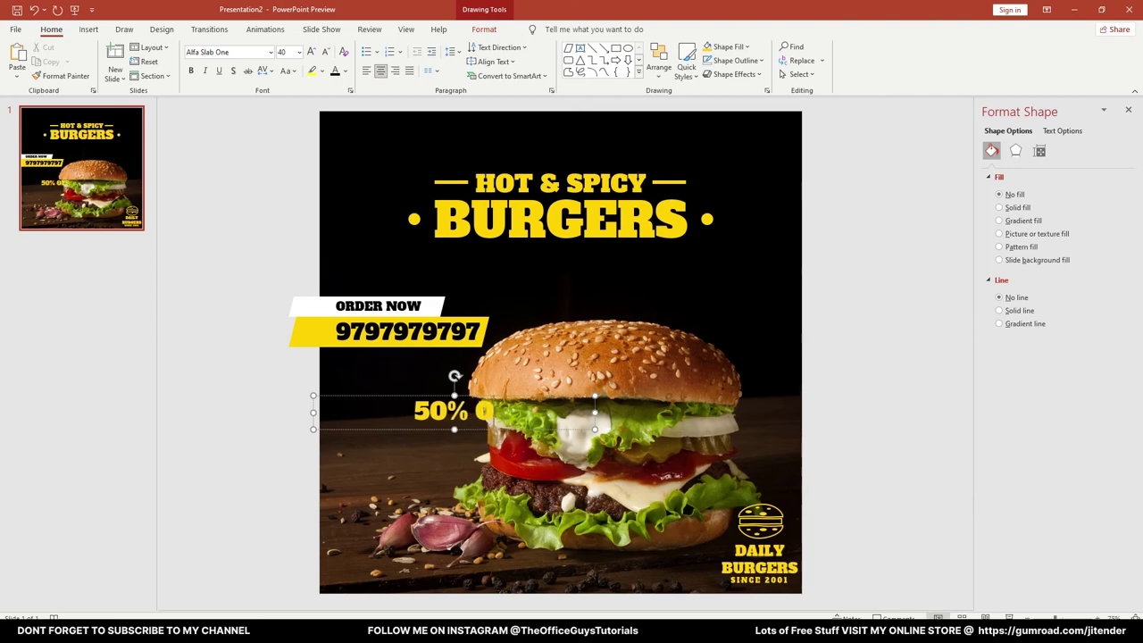
key(BackSpace)
key(BackSpace)
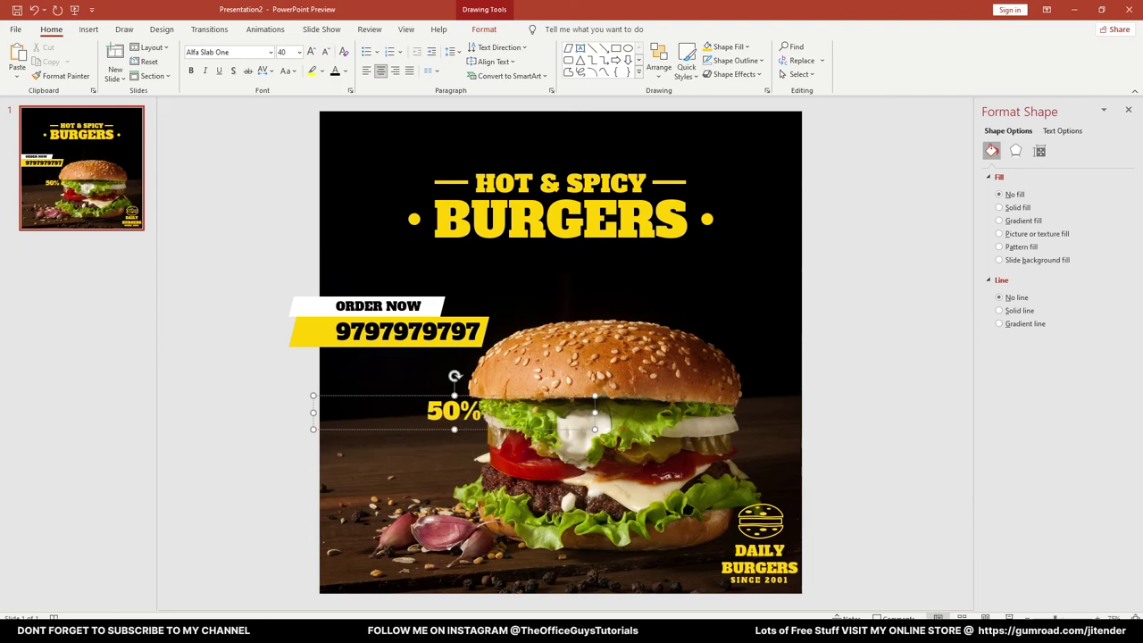
text(OFF)
key(shift+Left)
key(shift+Left)
key(shift+Left)
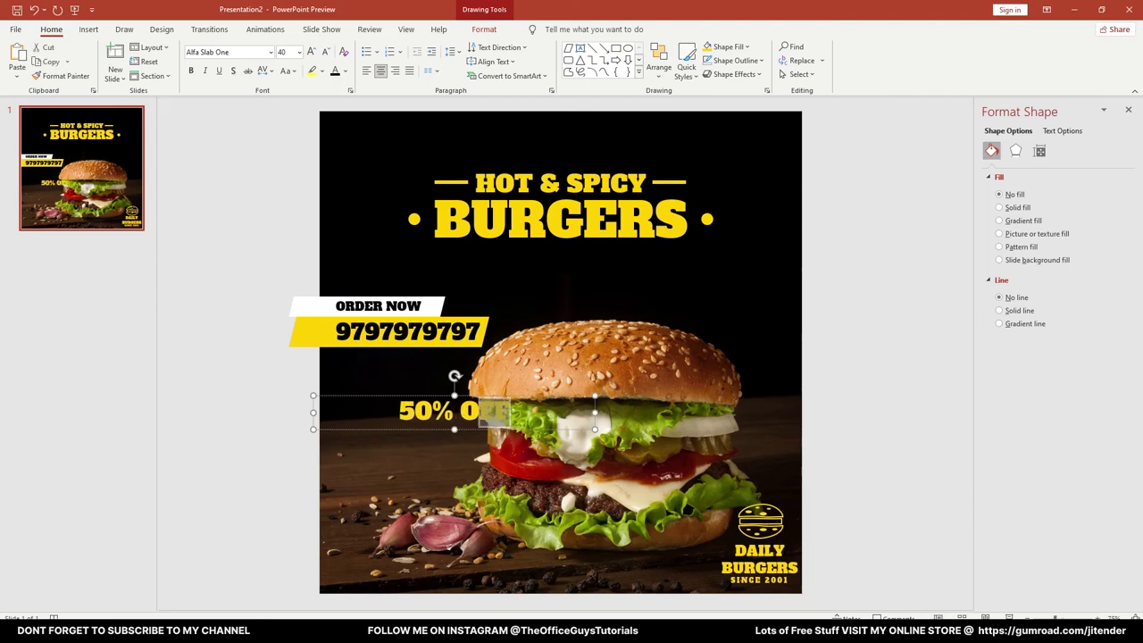
key(ctrl+shift+comma)
key(ctrl+shift+comma)
key(ctrl+shift+comma)
key(ctrl+shift+comma)
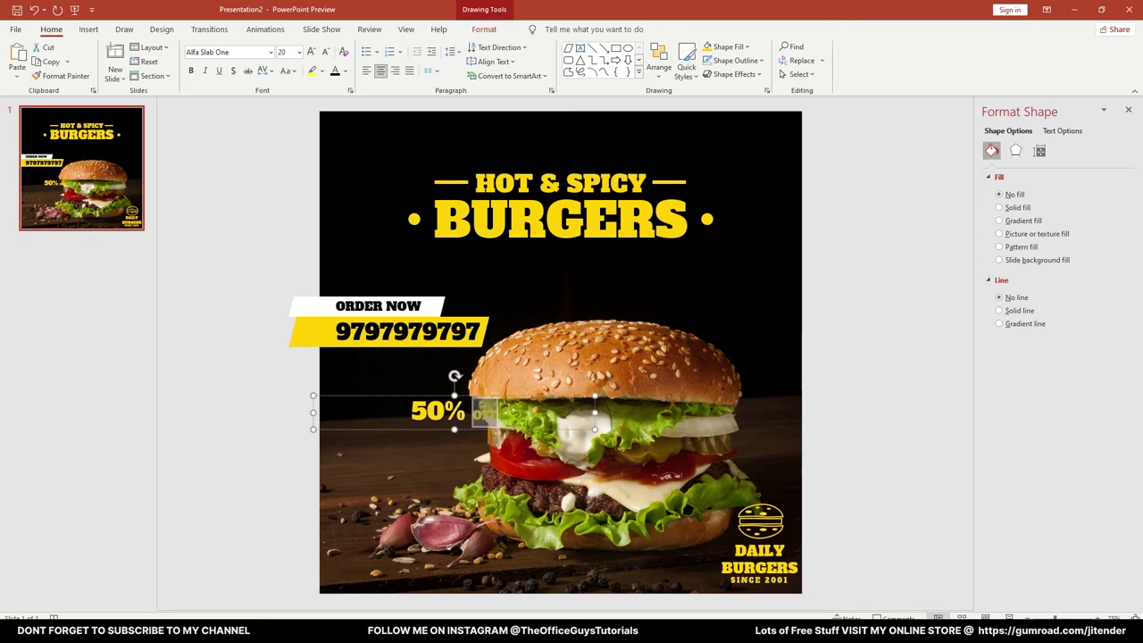
drag(406, 394, 331, 350)
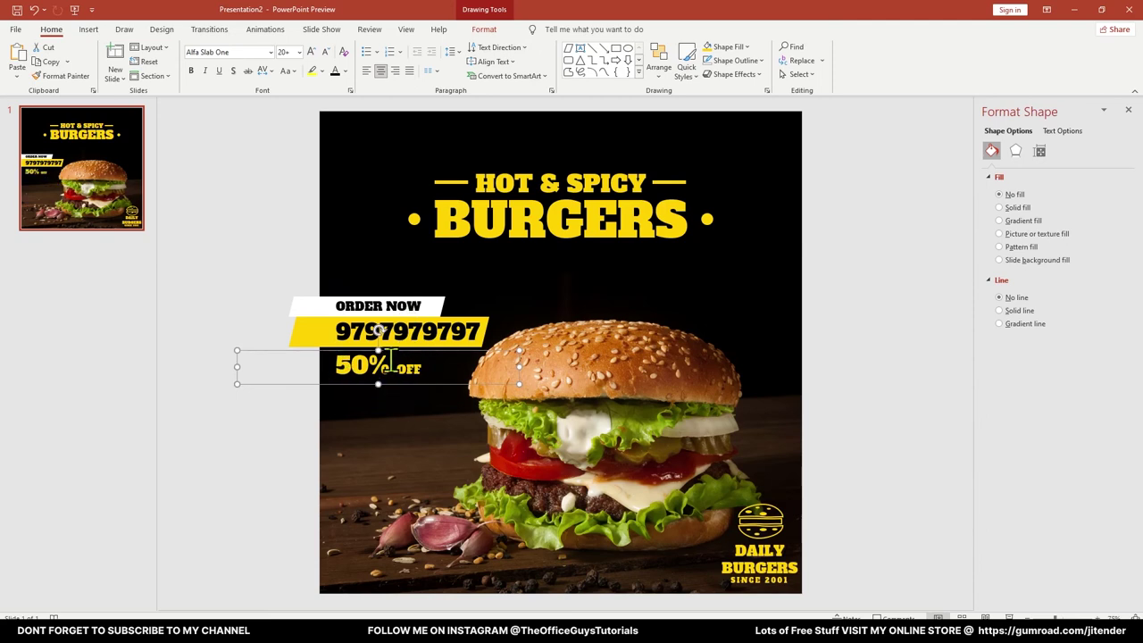
Add a 16 pt 'ON ALL ORDERS' line under 50% OFF and preview the slide full screen
click(250, 449)
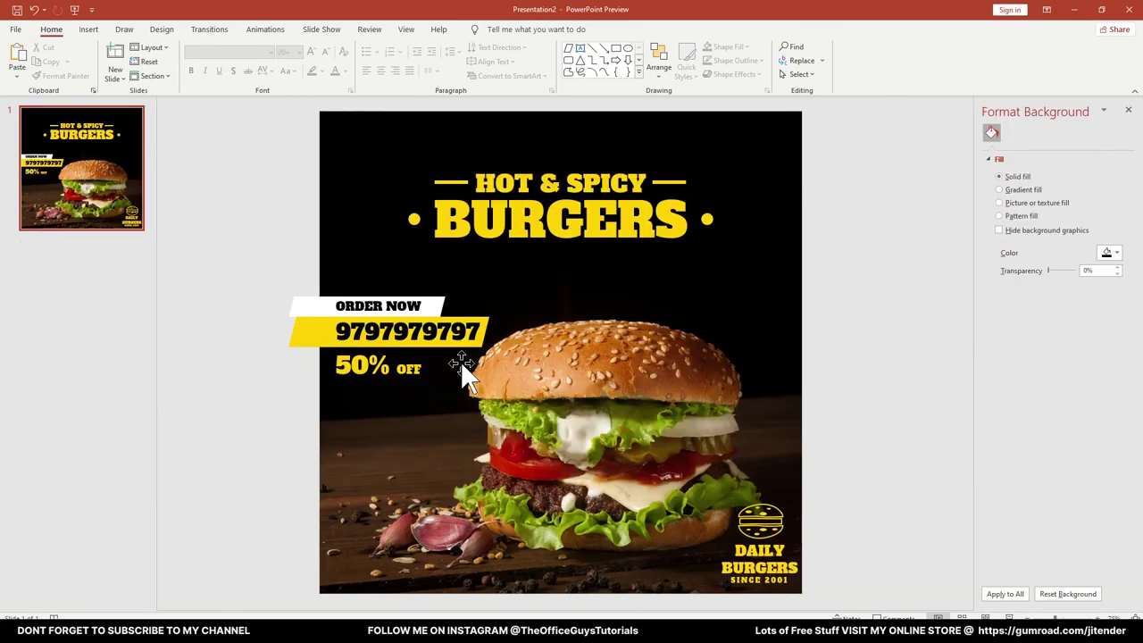
click(420, 368)
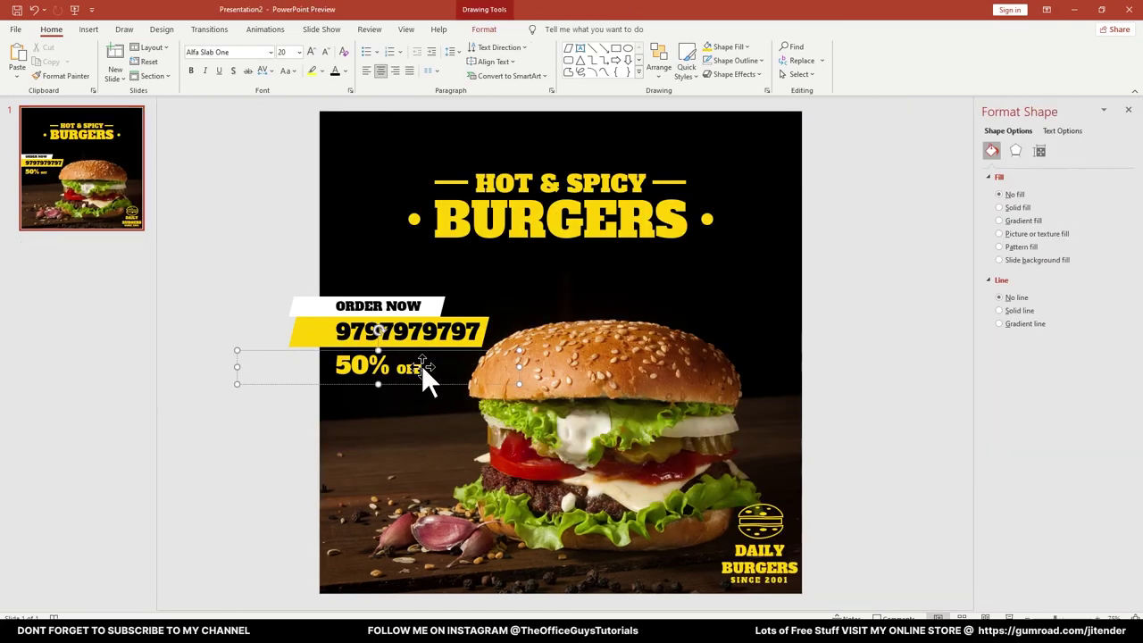
text(O)
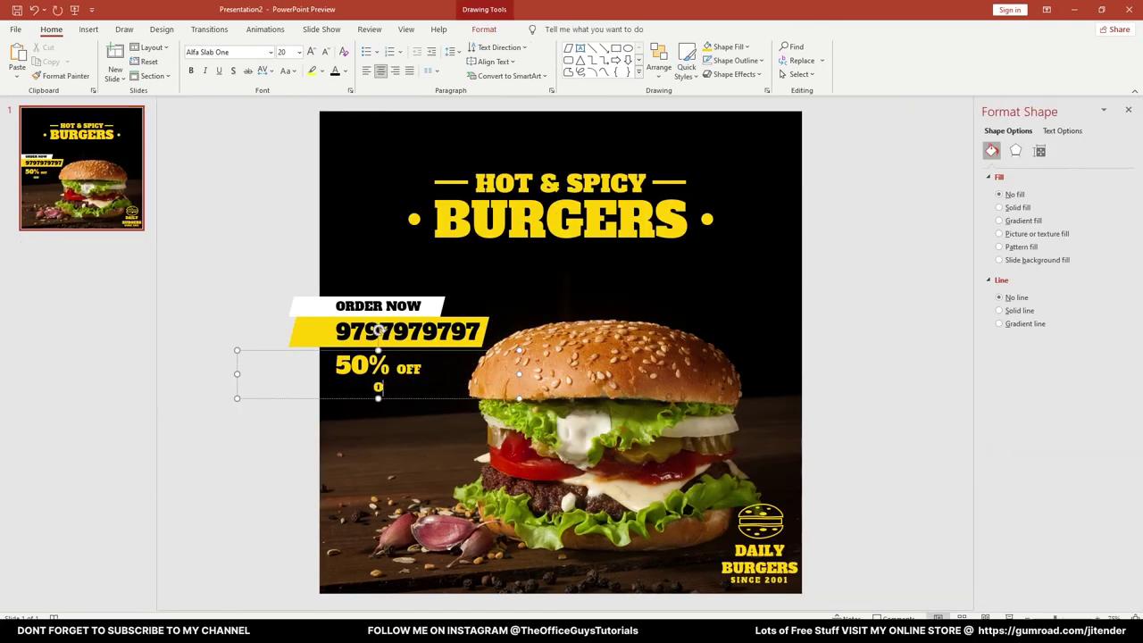
text(N ALL ORDERS)
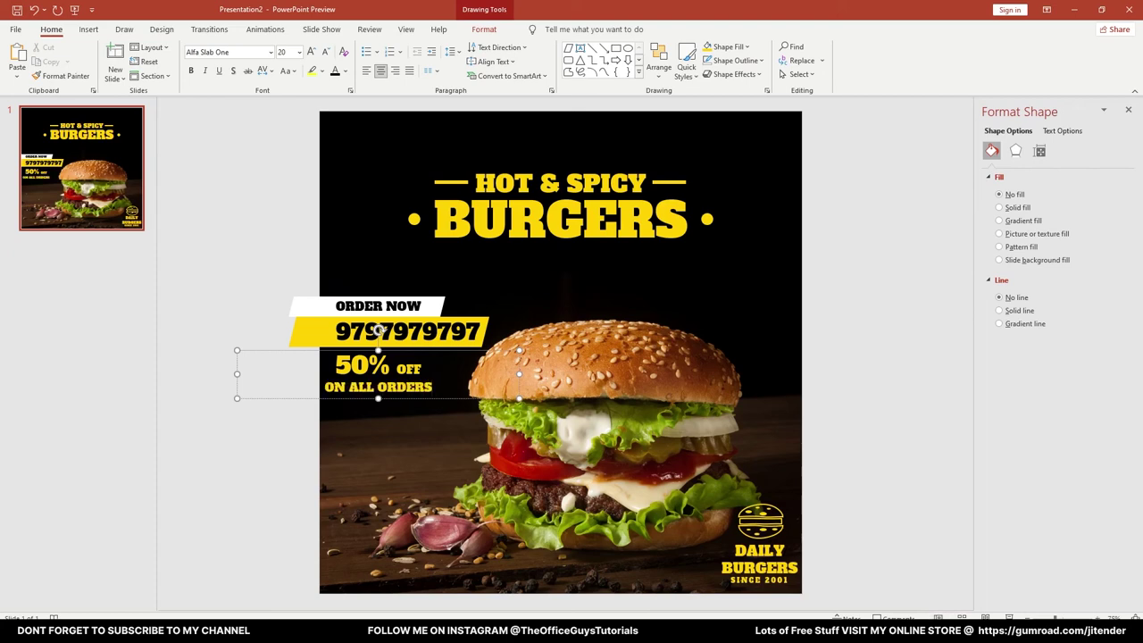
key(shift+Home)
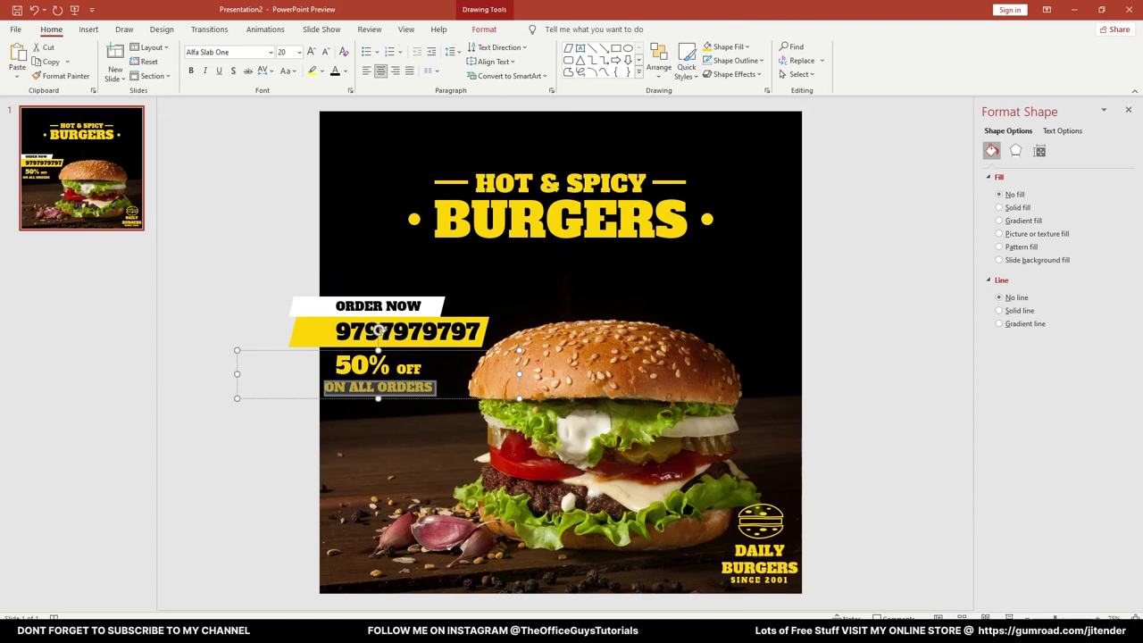
key(ctrl+shift+comma)
key(ctrl+shift+comma)
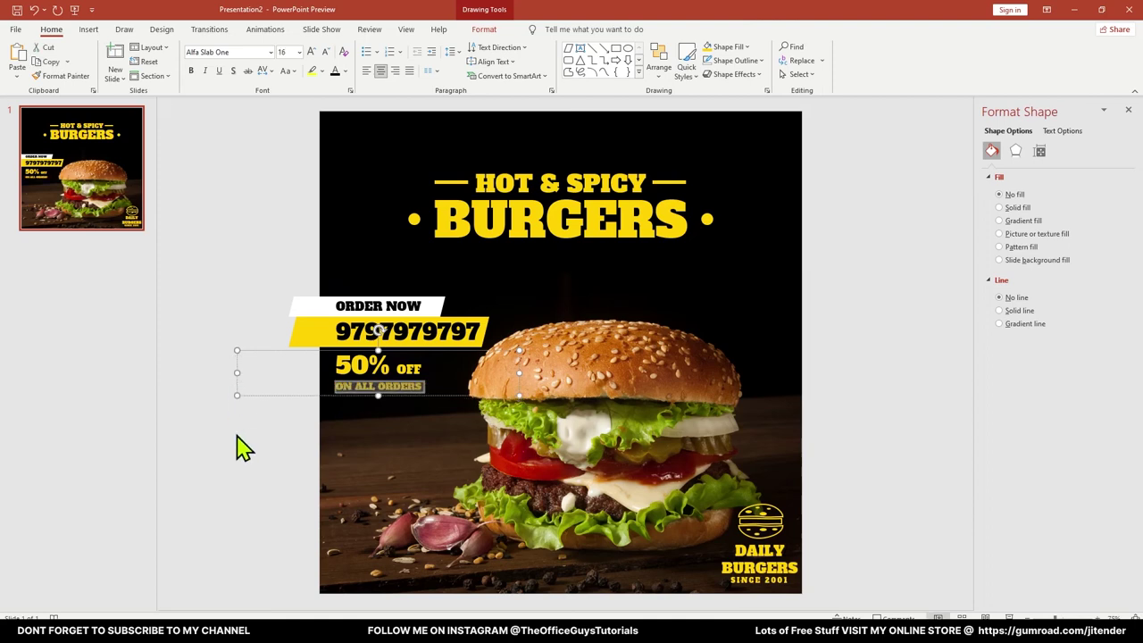
click(237, 449)
click(1023, 616)
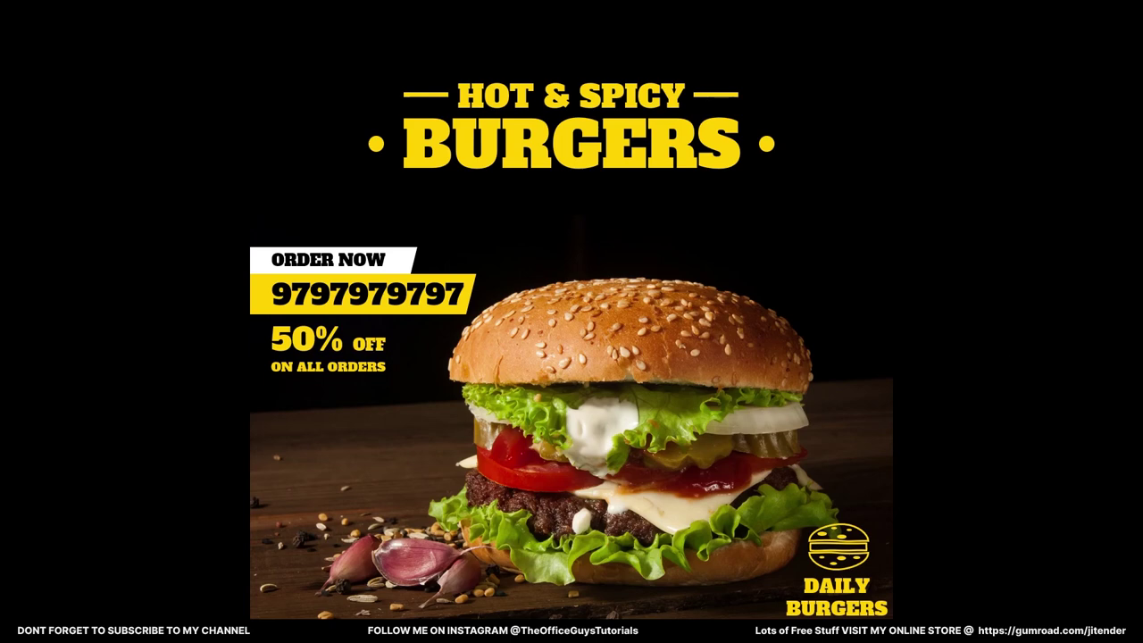
End the slide show, then restore and re-maximize the PowerPoint window
key(Escape)
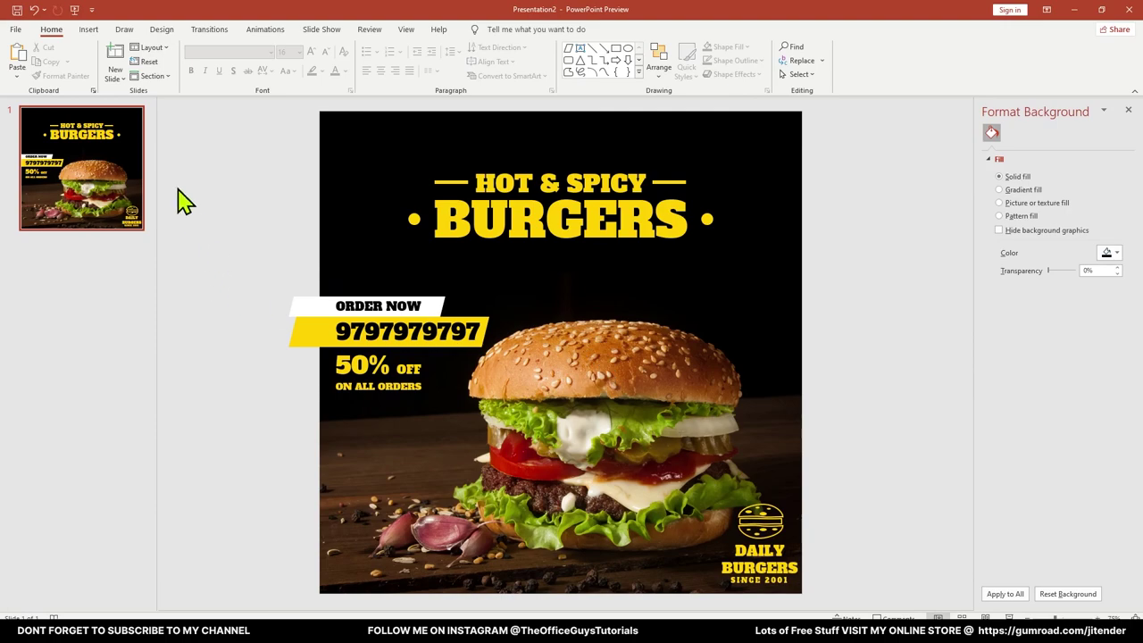
double_click(358, 15)
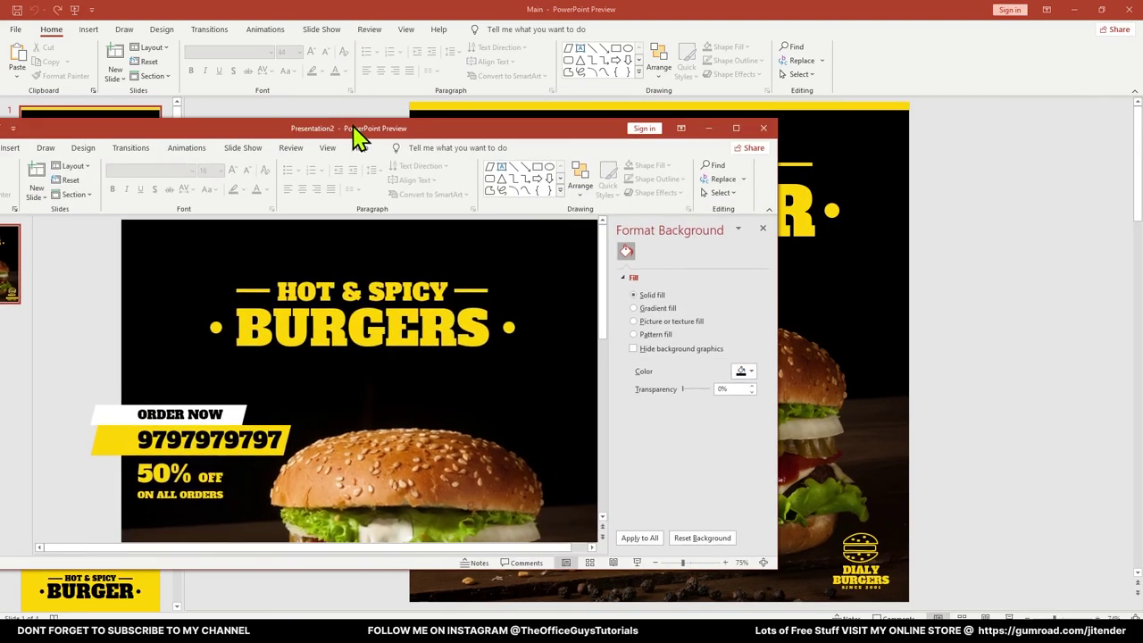
double_click(354, 127)
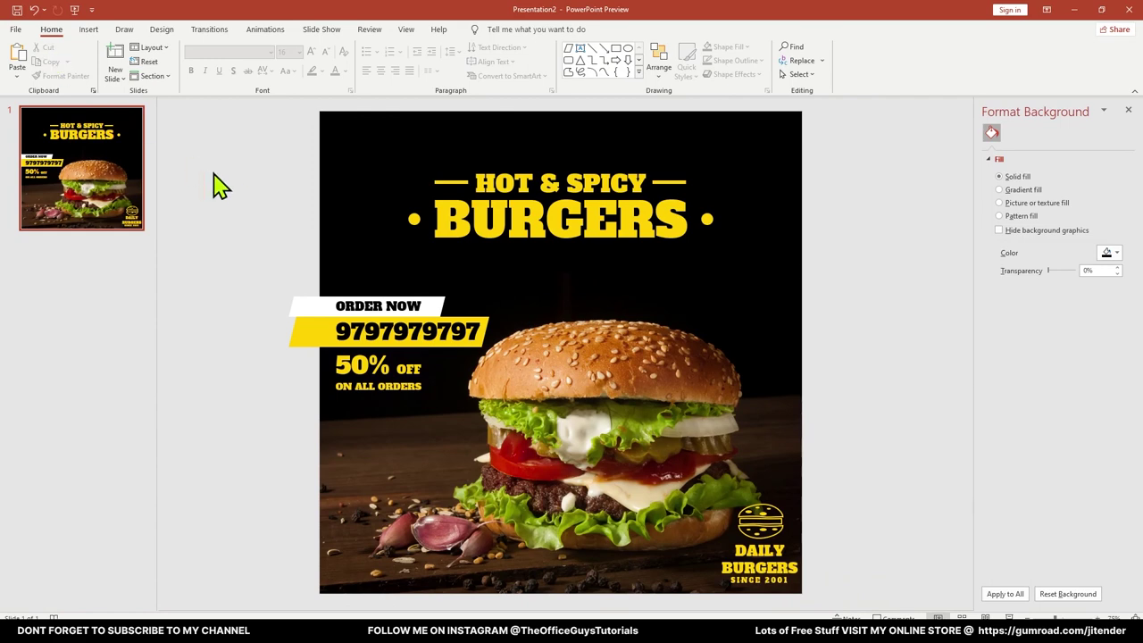
Save the slide as a PDF in Burger Ad in PowerPoint and open it in Acrobat Reader DC
click(16, 30)
click(50, 196)
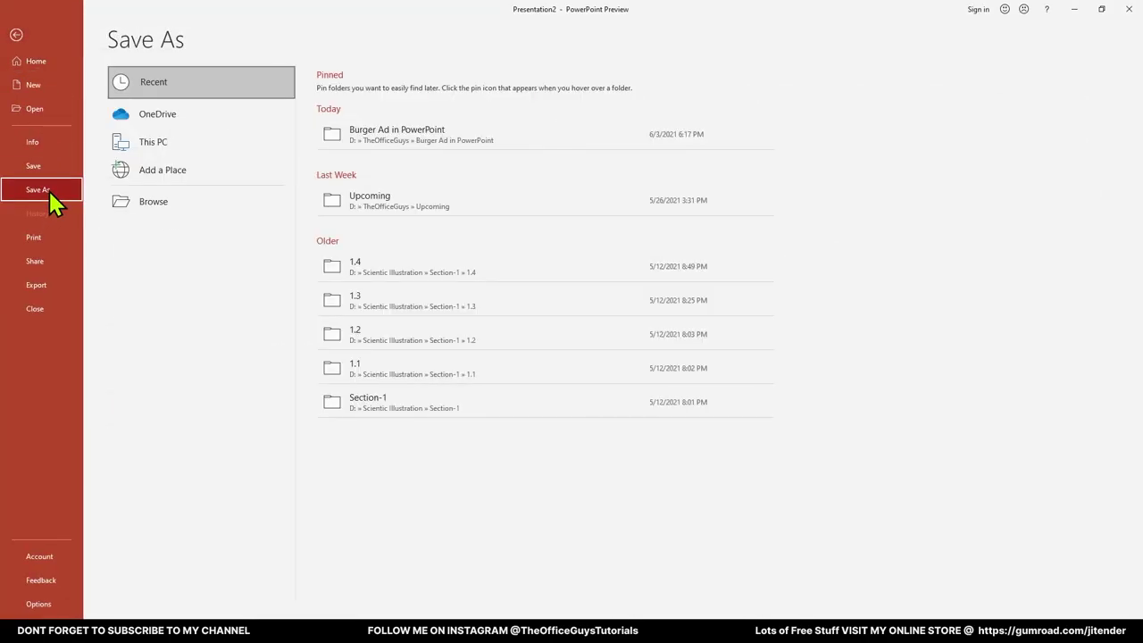
click(403, 150)
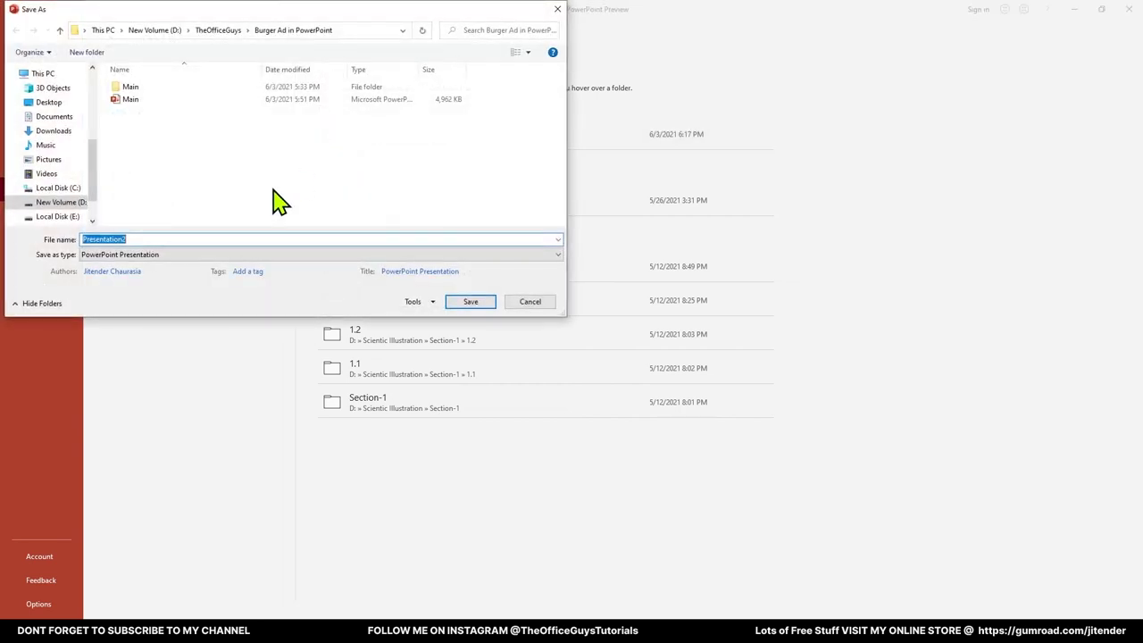
click(147, 254)
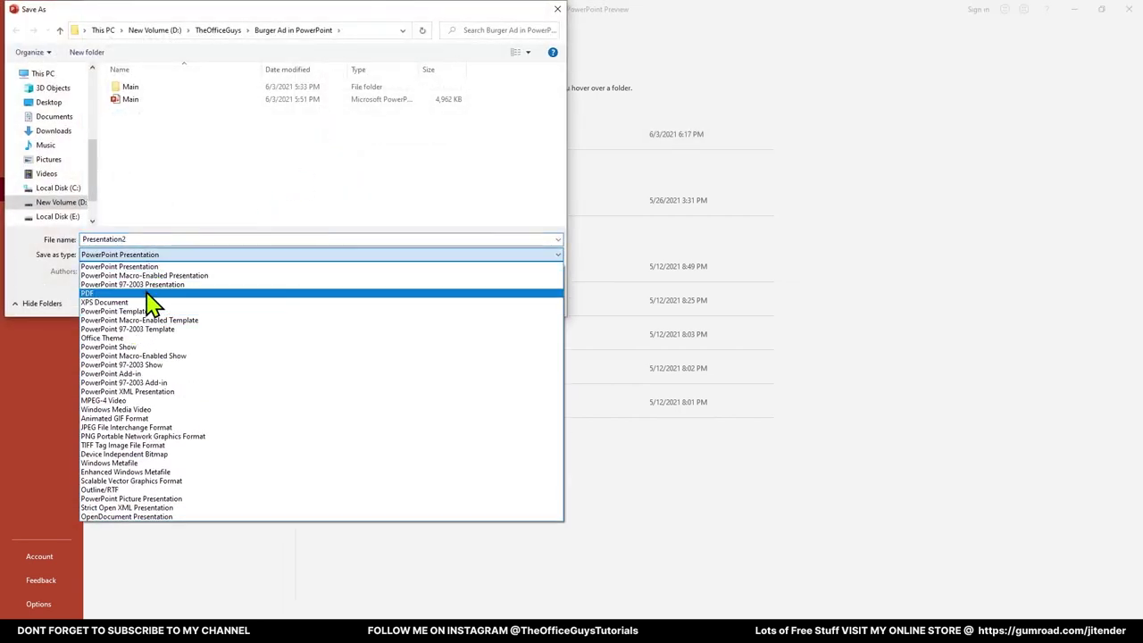
click(147, 293)
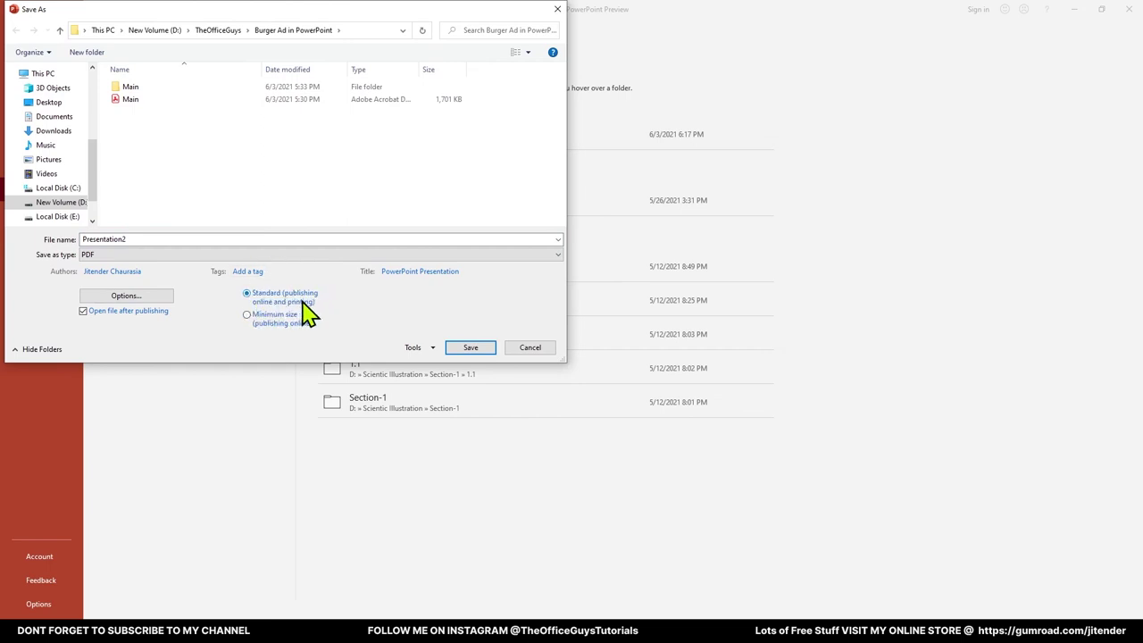
click(477, 348)
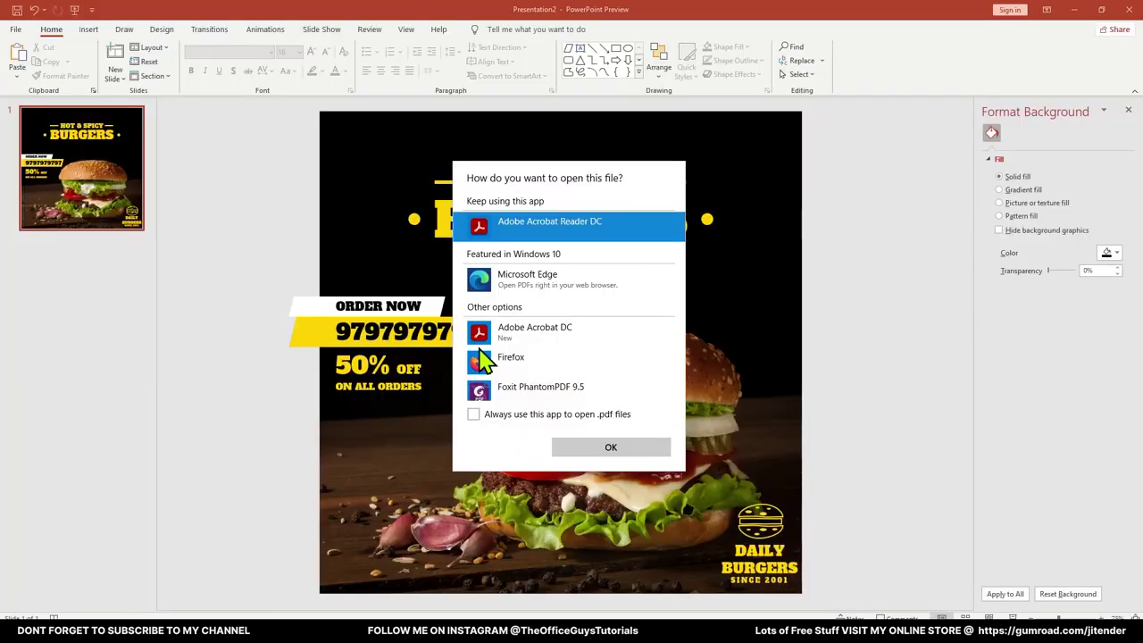
click(608, 447)
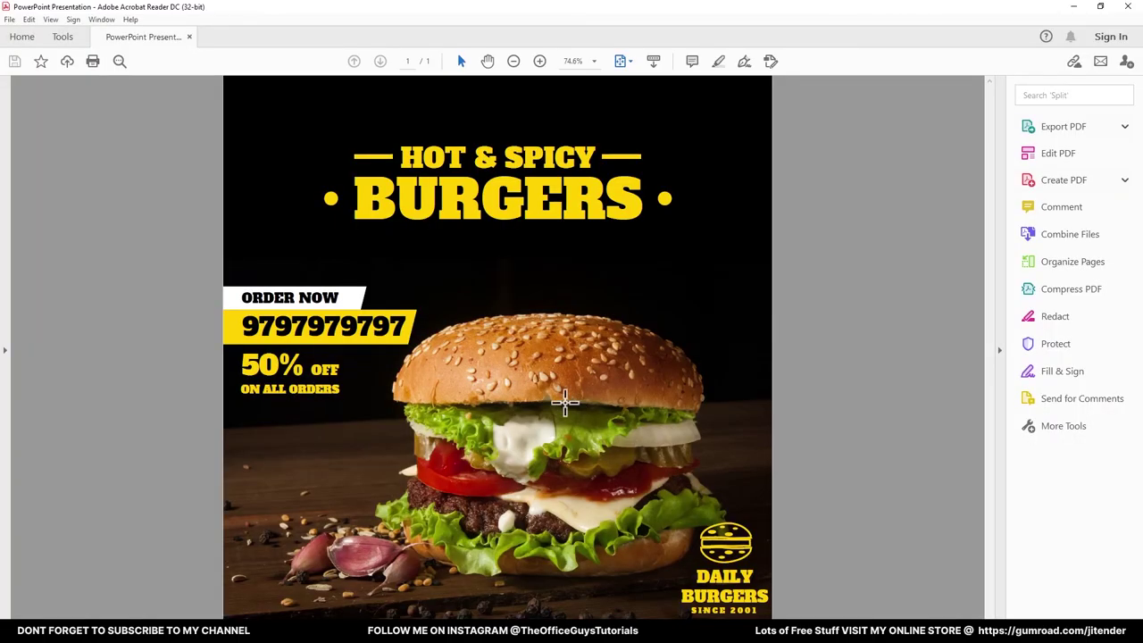
Zoom in and out on the exported PDF to check its sharpness
scroll(488, 222, up, 10)
scroll(419, 241, down, 10)
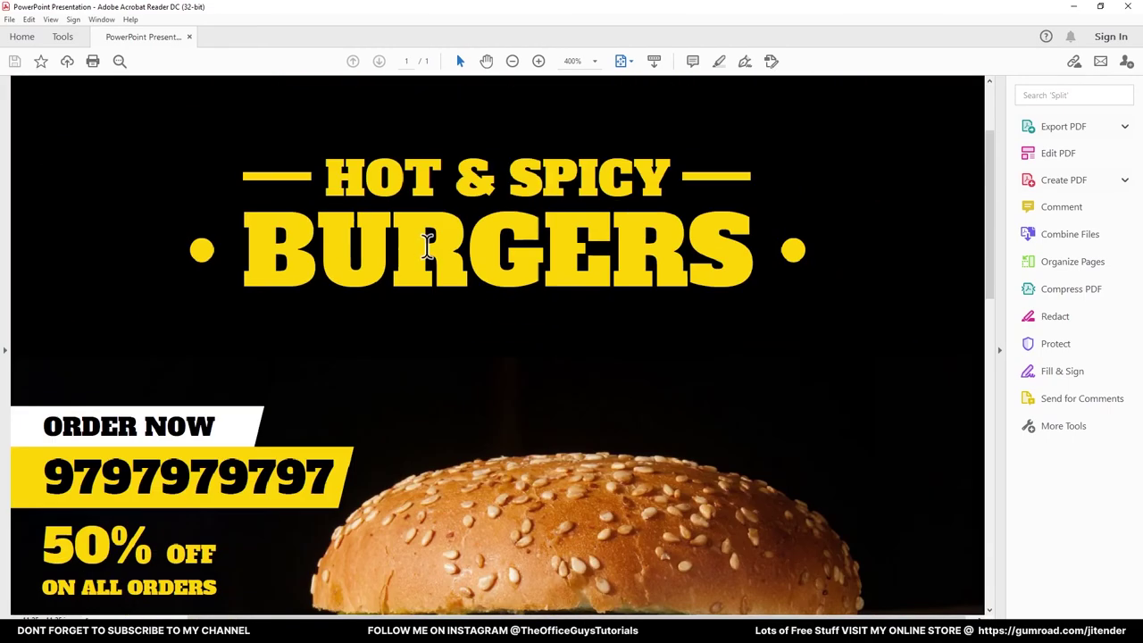
scroll(384, 234, up, 6)
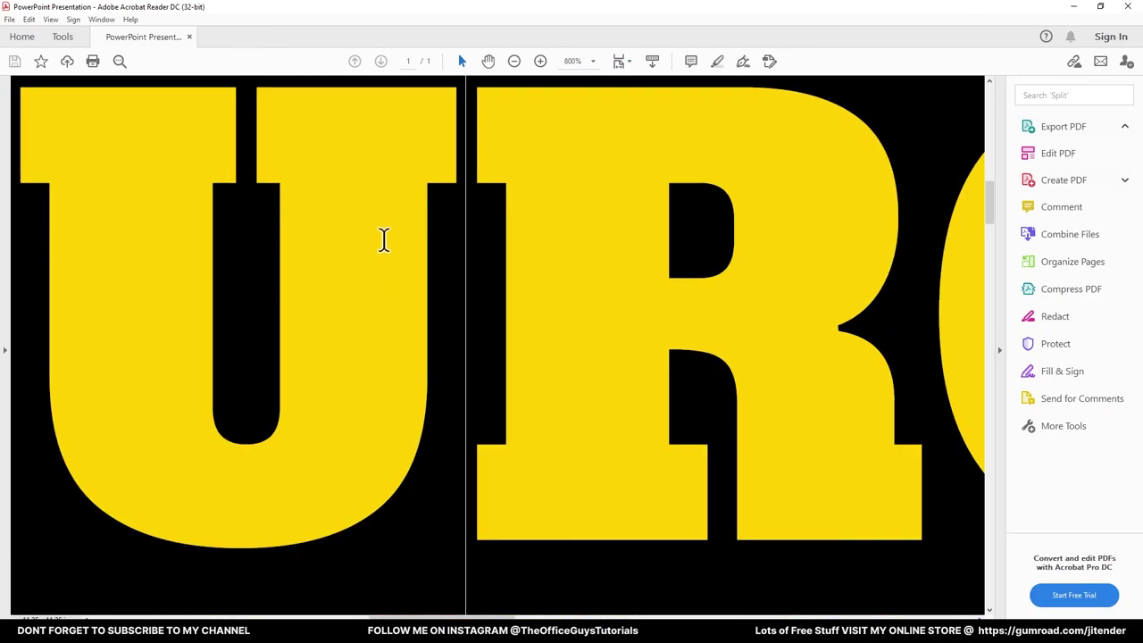
scroll(383, 240, down, 3)
scroll(461, 255, down, 3)
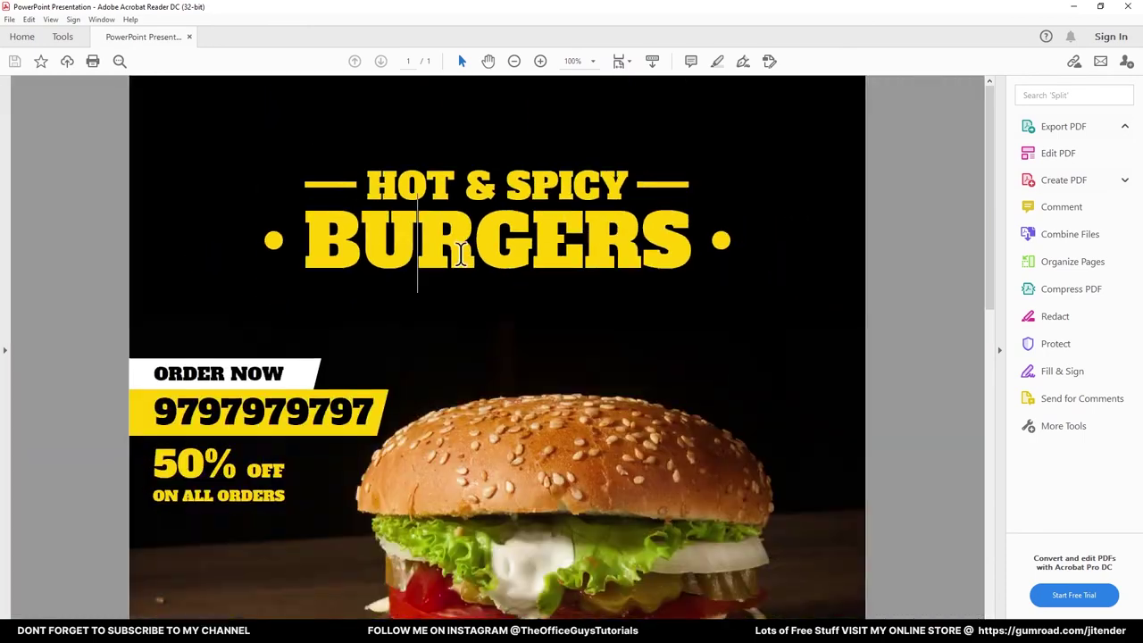
scroll(459, 250, up, 2)
scroll(197, 402, up, 6)
scroll(241, 388, up, 1)
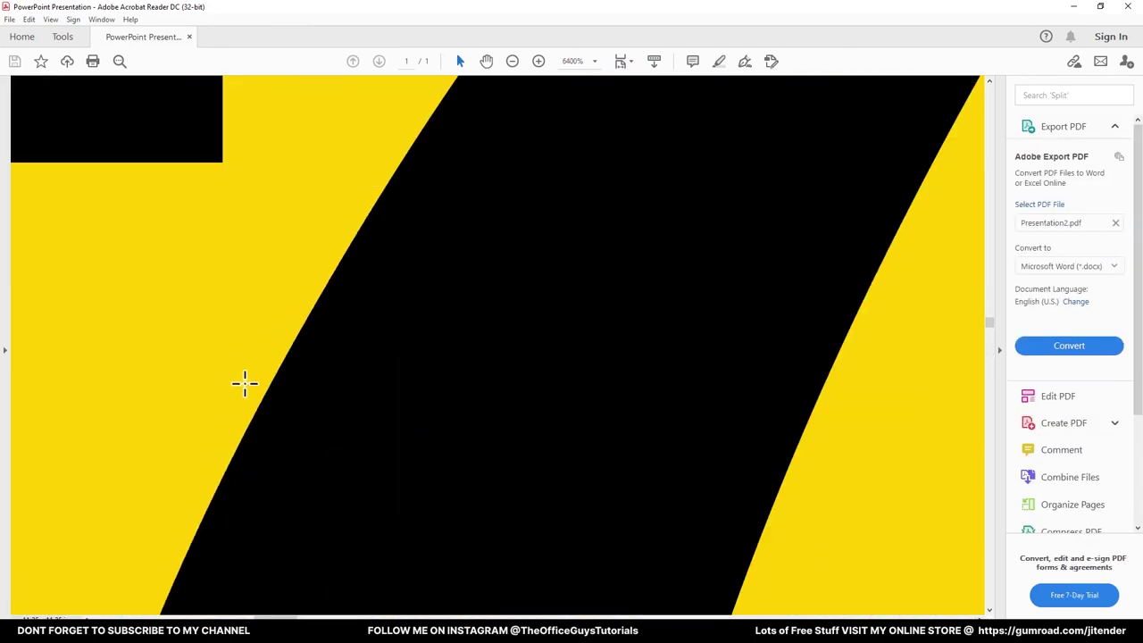
scroll(301, 350, down, 7)
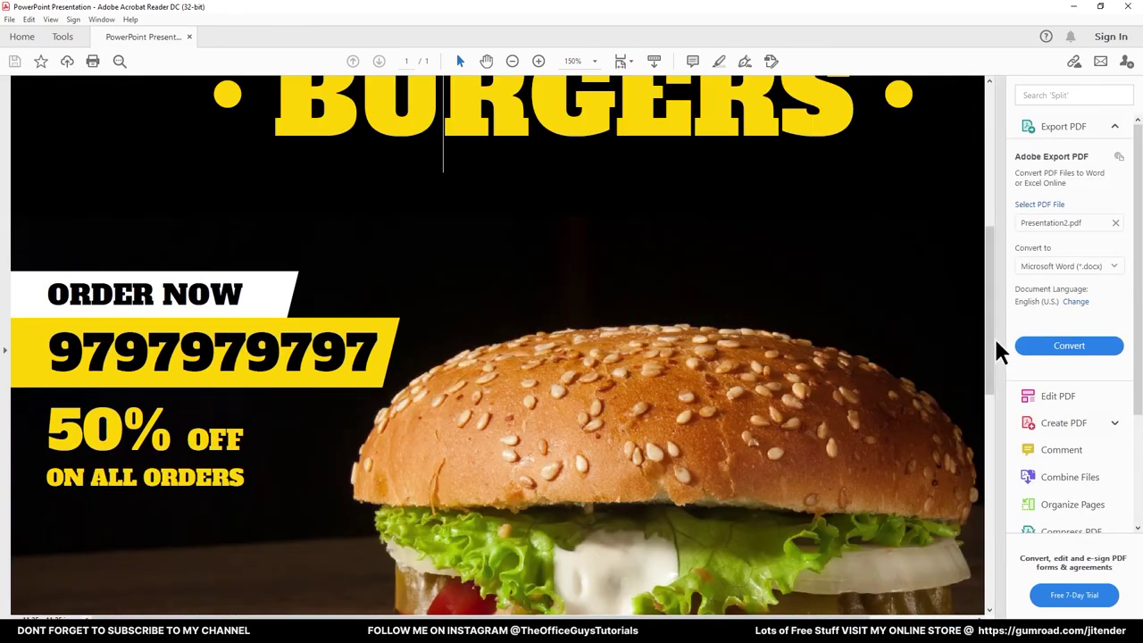
Collapse the Tools pane and inspect the magnified page, panning to the DAILY BURGERS logo
click(999, 350)
scroll(757, 425, up, 3)
scroll(756, 424, down, 2)
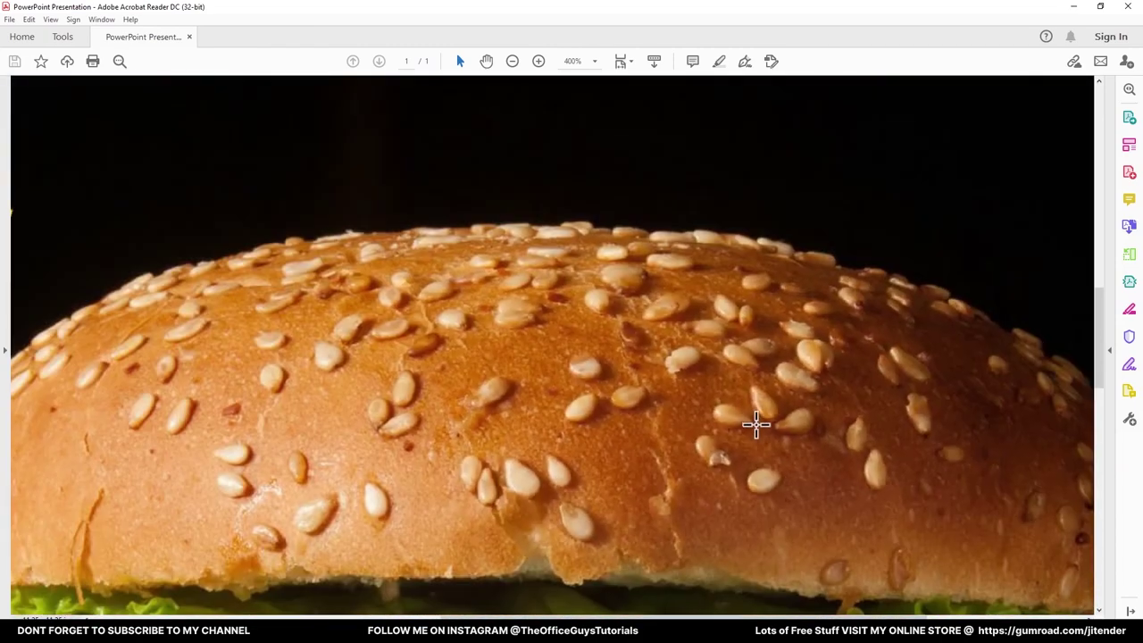
scroll(512, 229, down, 4)
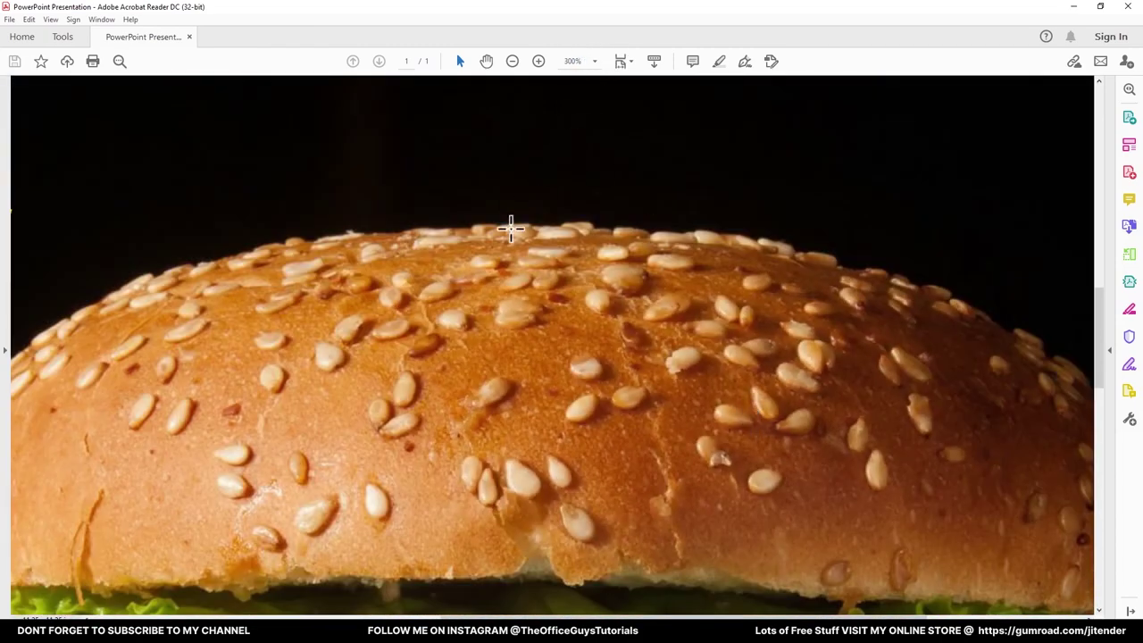
scroll(566, 402, down, 3)
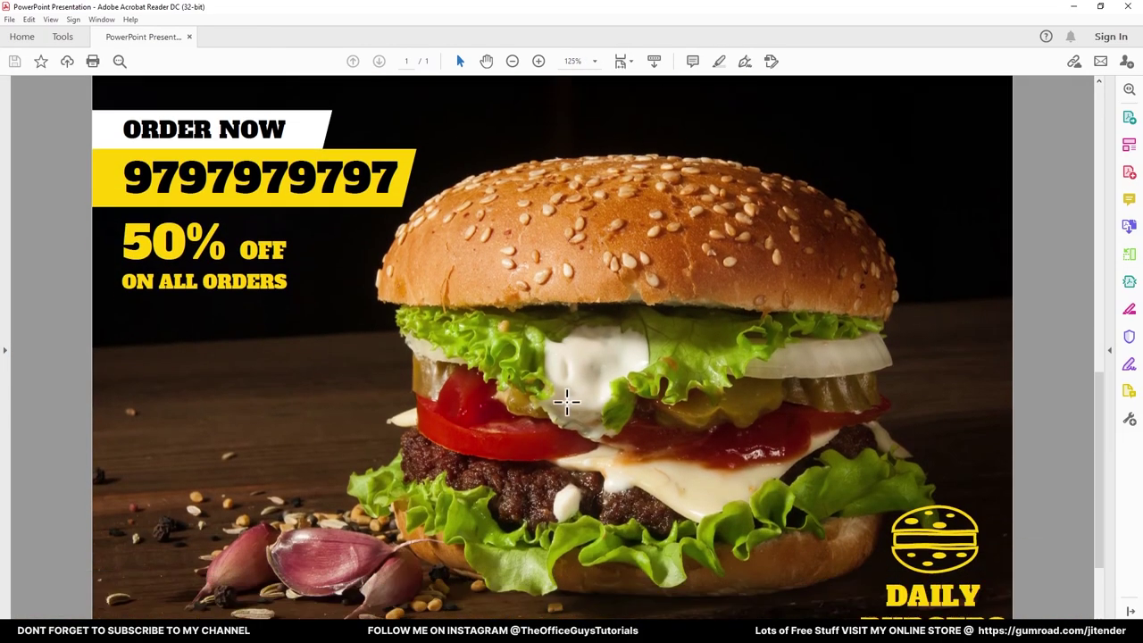
scroll(806, 491, down, 2)
scroll(801, 520, up, 5)
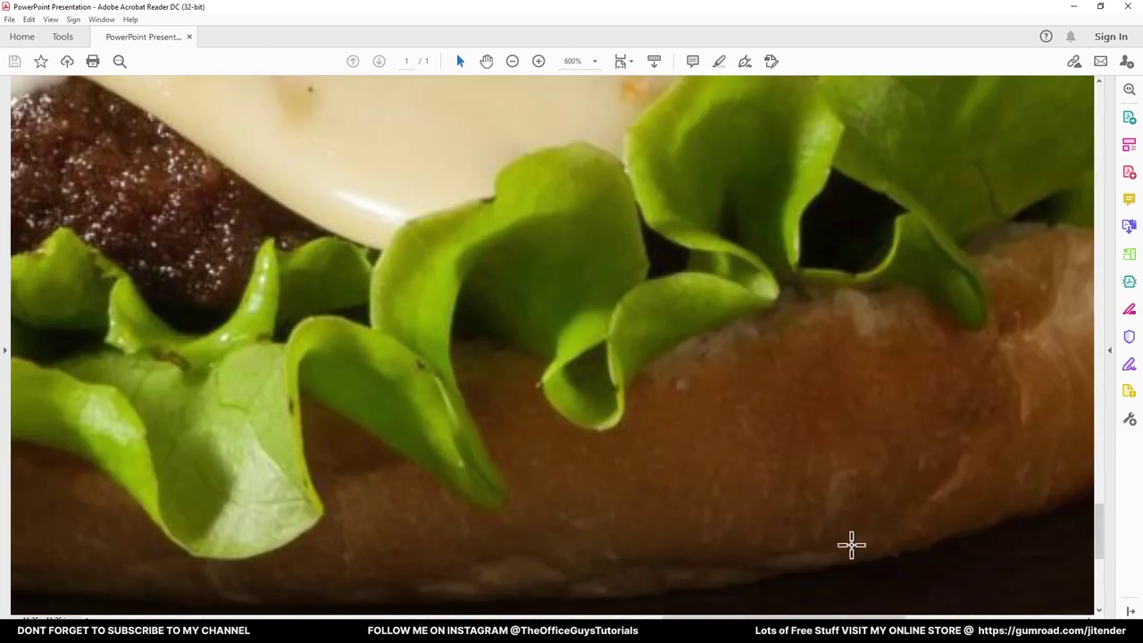
drag(899, 508, 303, 447)
scroll(563, 390, up, 2)
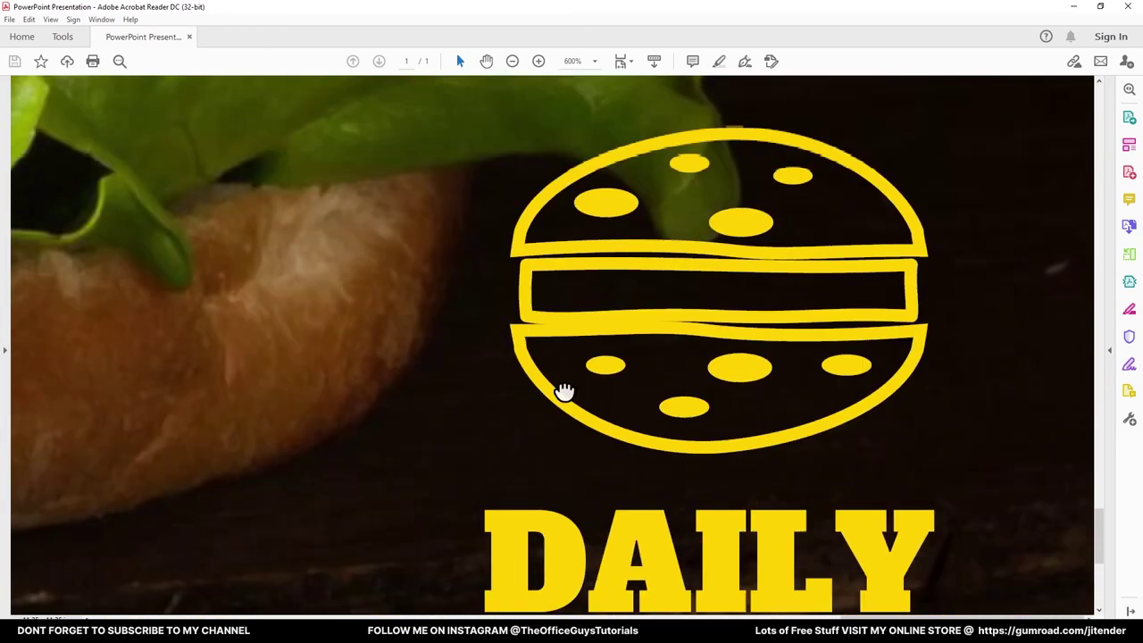
scroll(734, 271, up, 5)
scroll(668, 377, down, 12)
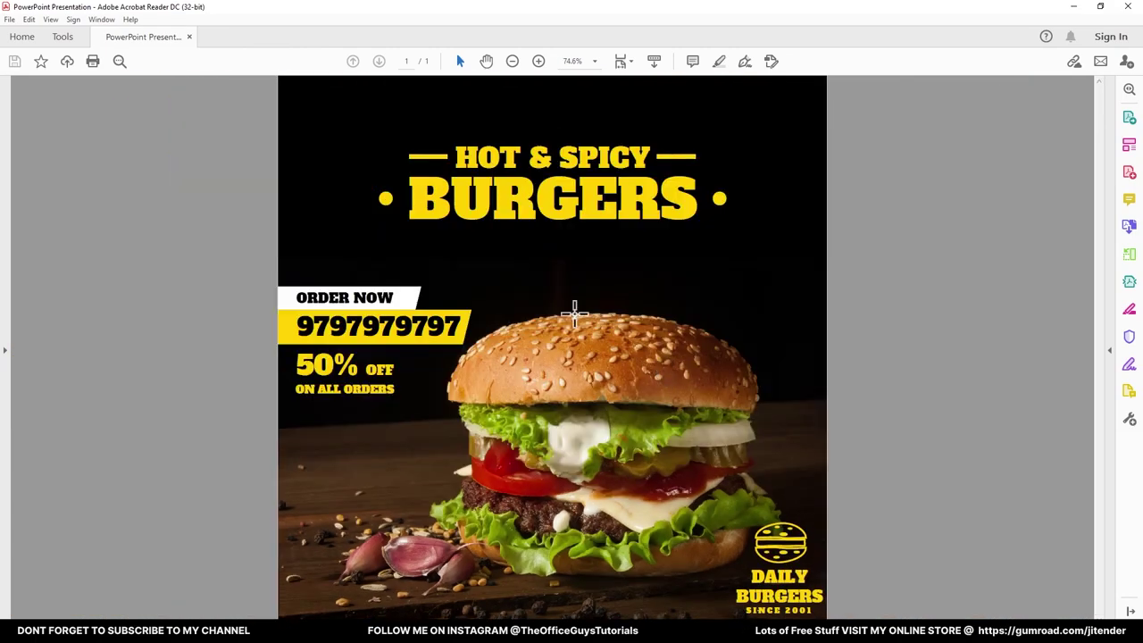
scroll(549, 275, down, 1)
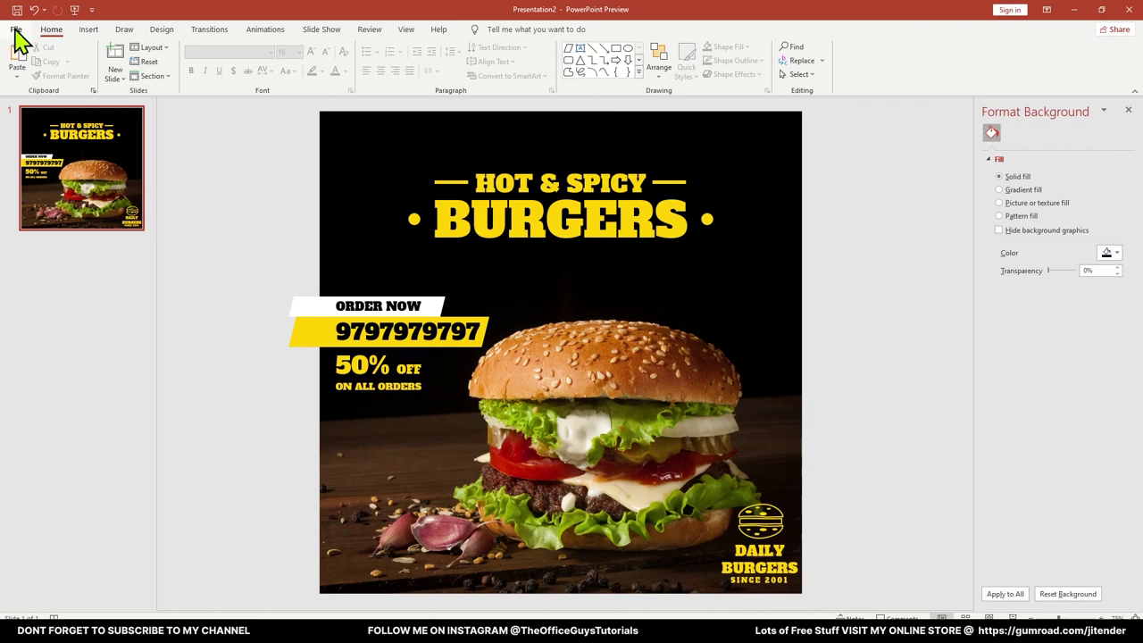
Export all slides as PNG images into the Burger Ad in PowerPoint folder
click(17, 30)
click(43, 191)
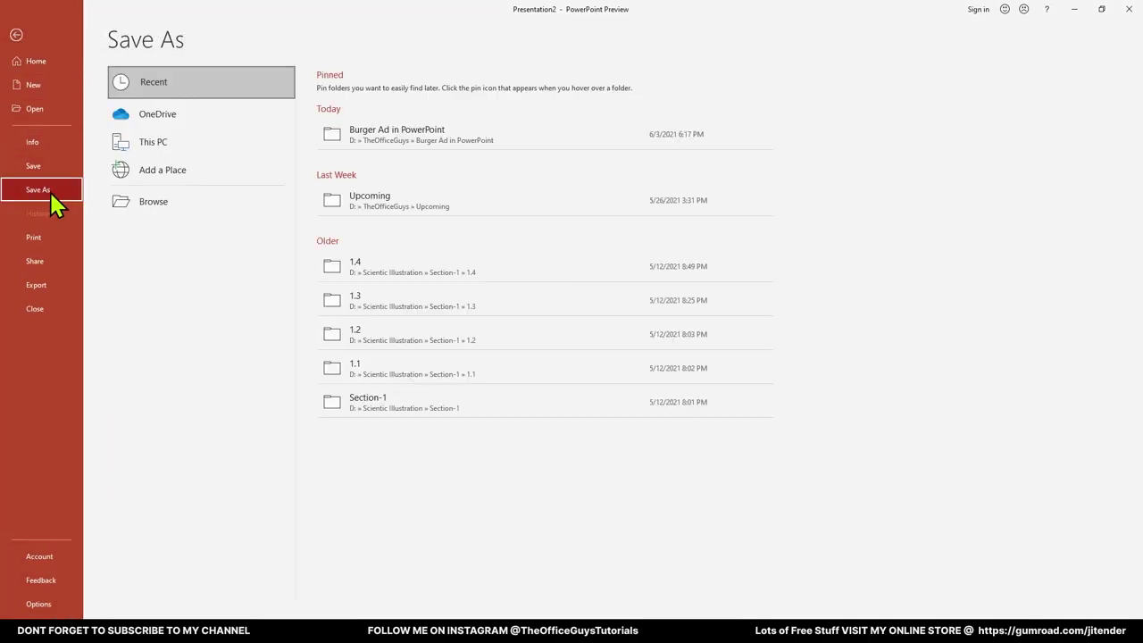
click(390, 143)
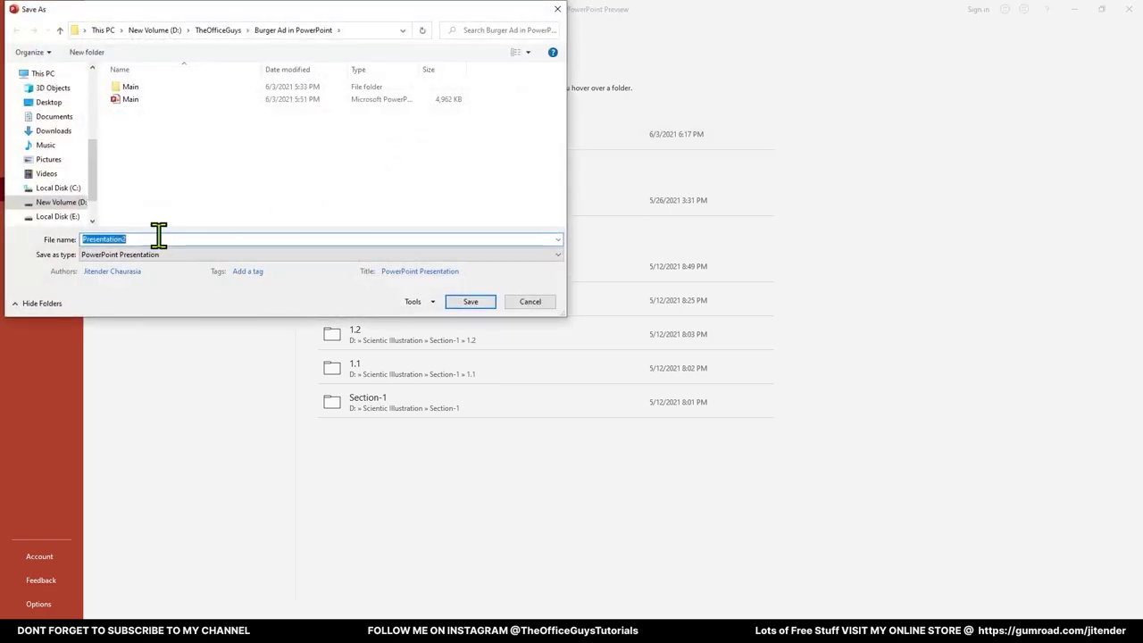
click(210, 255)
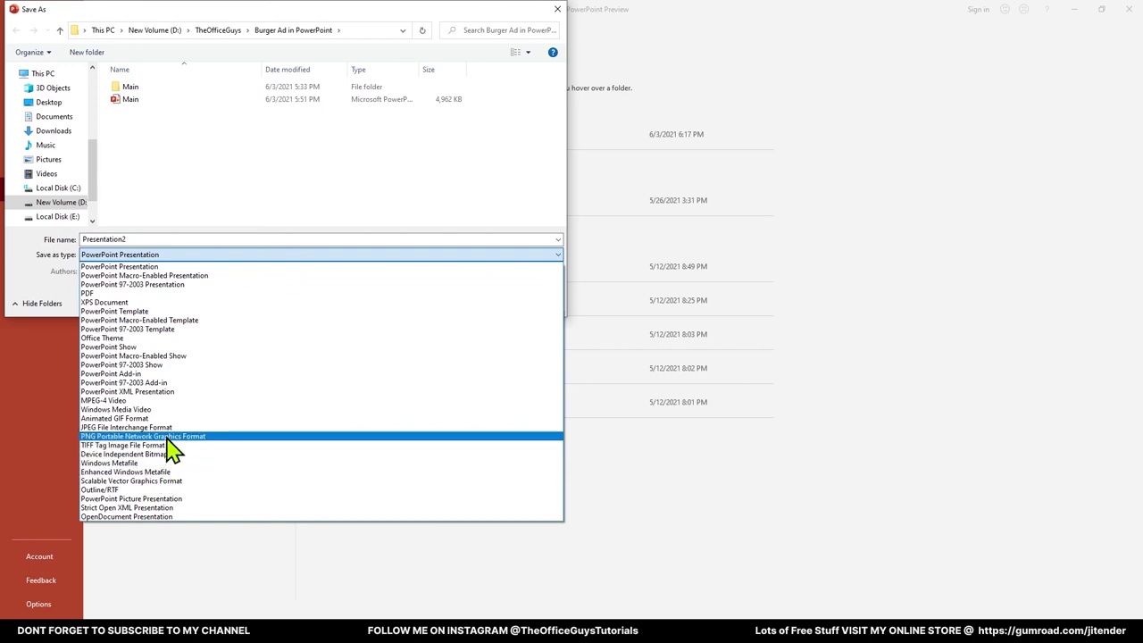
click(138, 437)
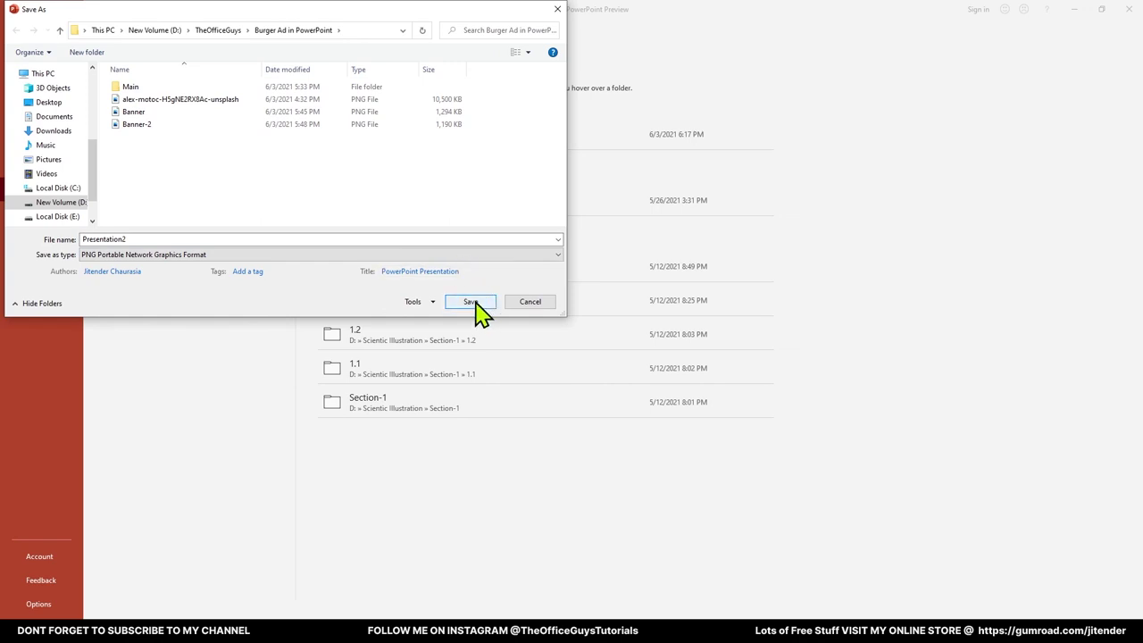
click(473, 303)
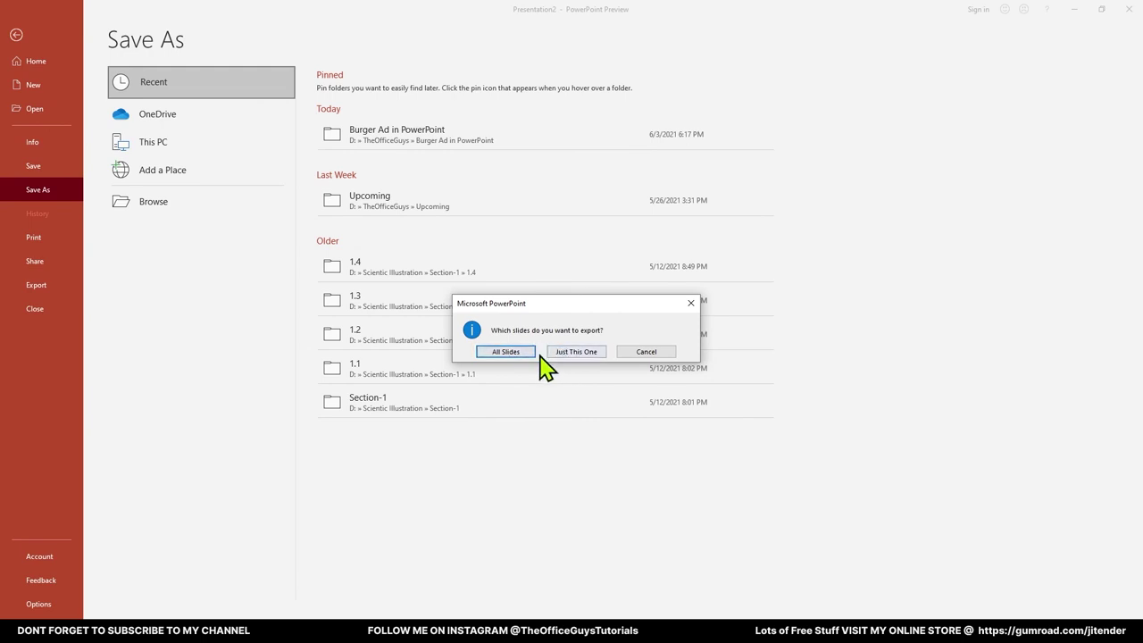
click(505, 351)
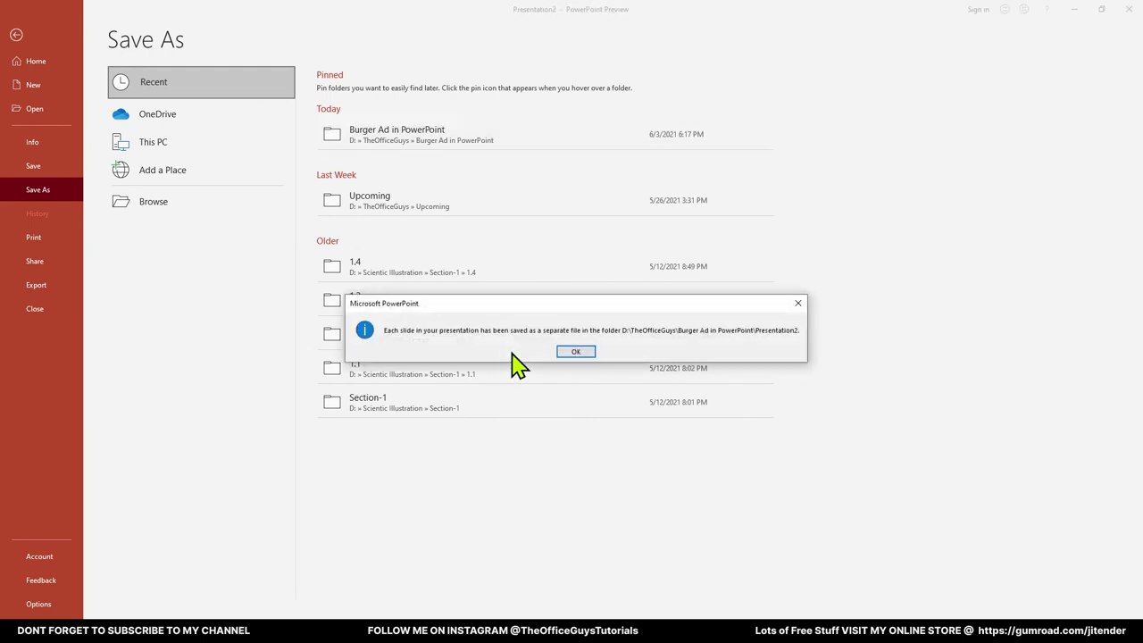
key(Return)
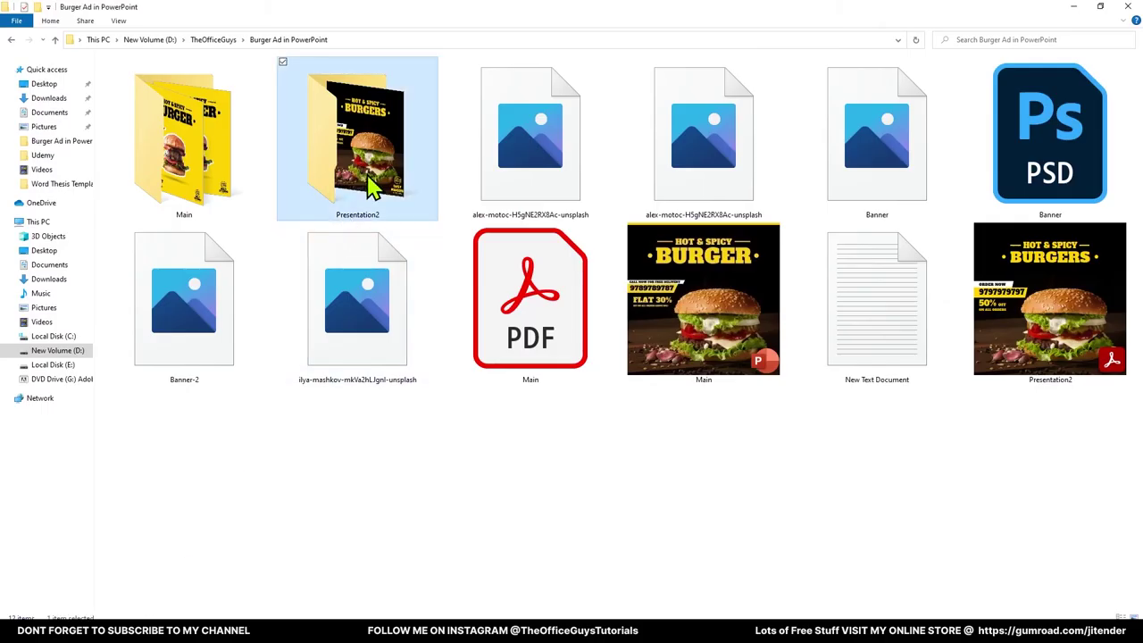
View Slide1.PNG from the Presentation2 folder in the image viewer to check the export
double_click(373, 183)
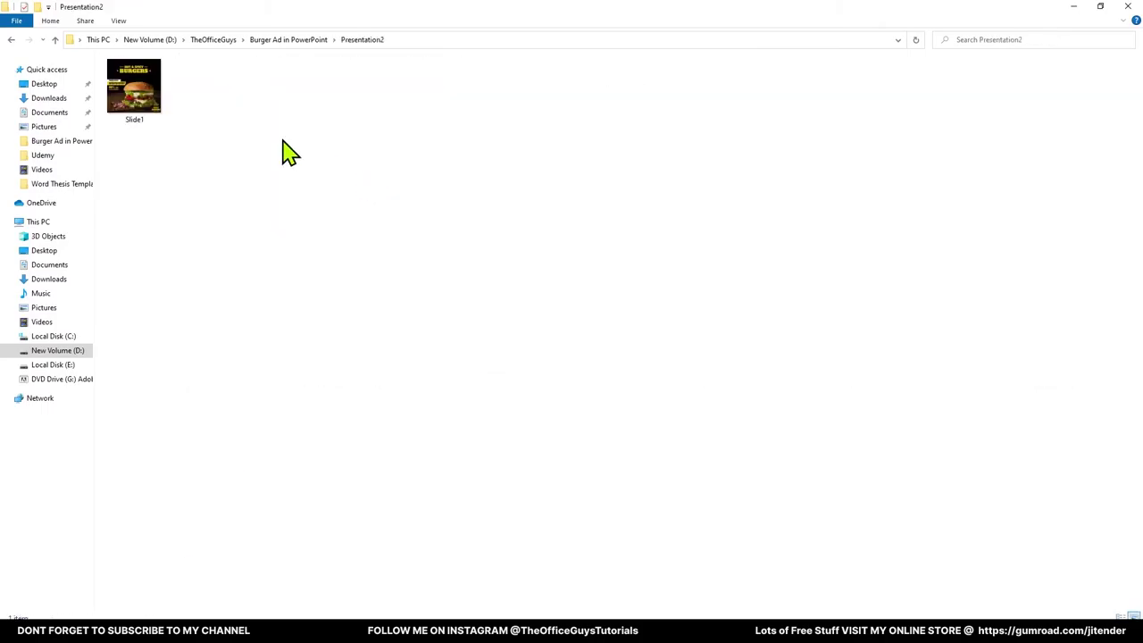
click(143, 94)
double_click(139, 87)
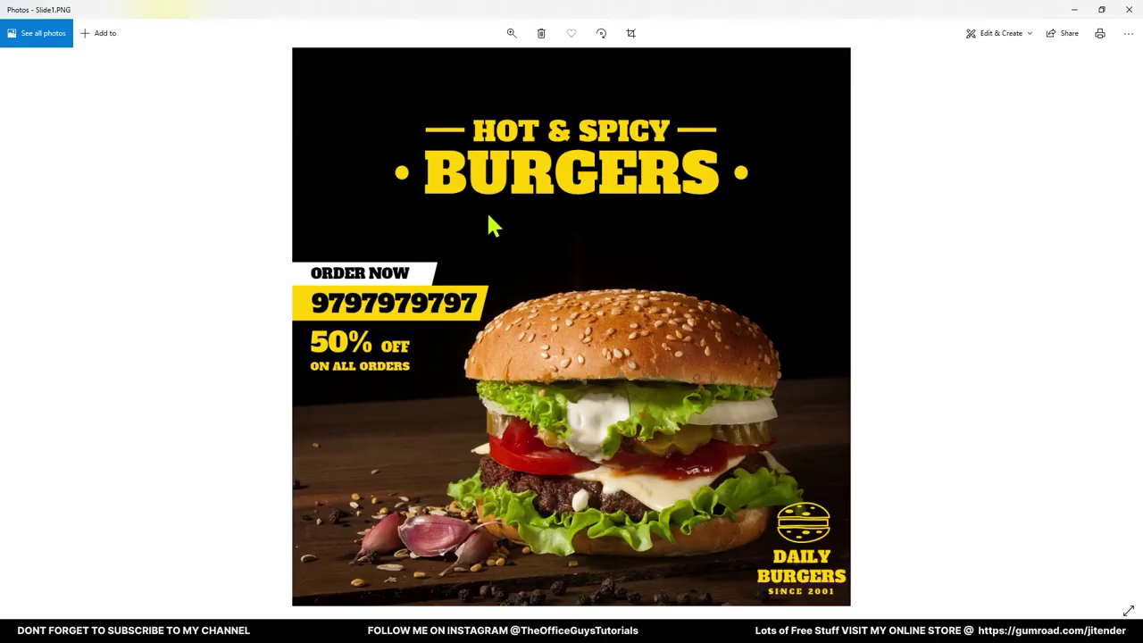
click(1127, 11)
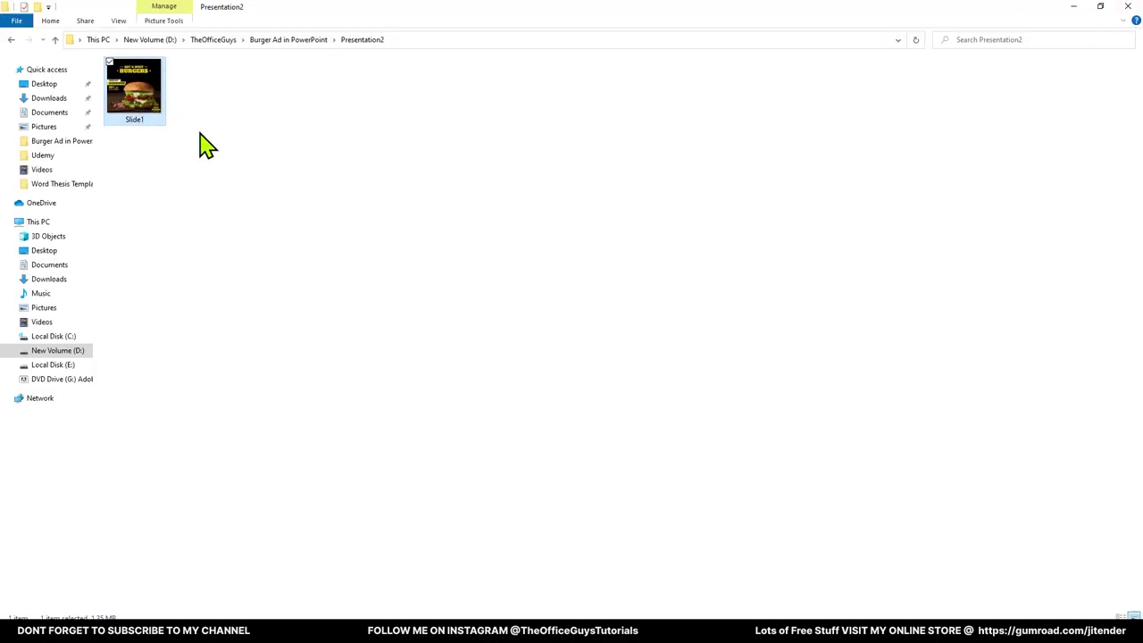
click(291, 40)
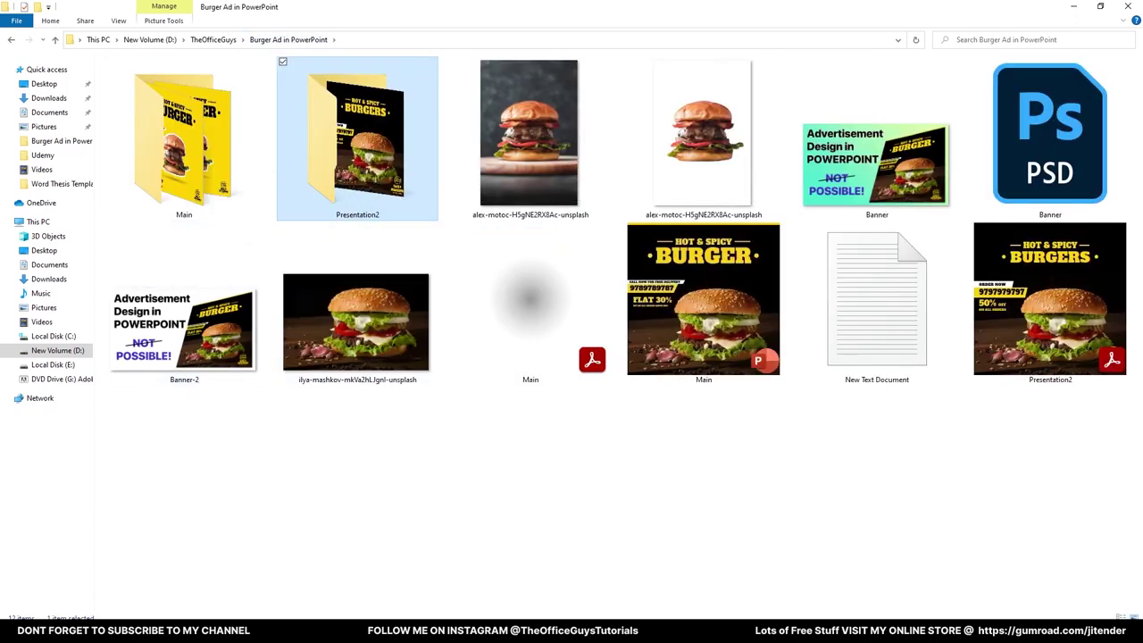
double_click(379, 170)
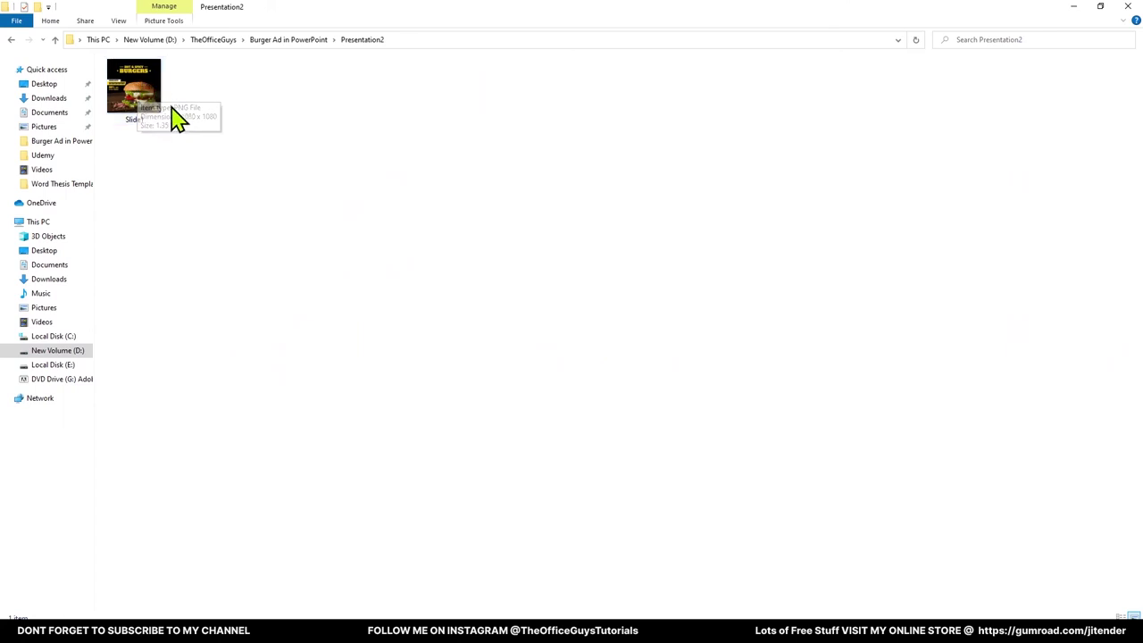
double_click(150, 89)
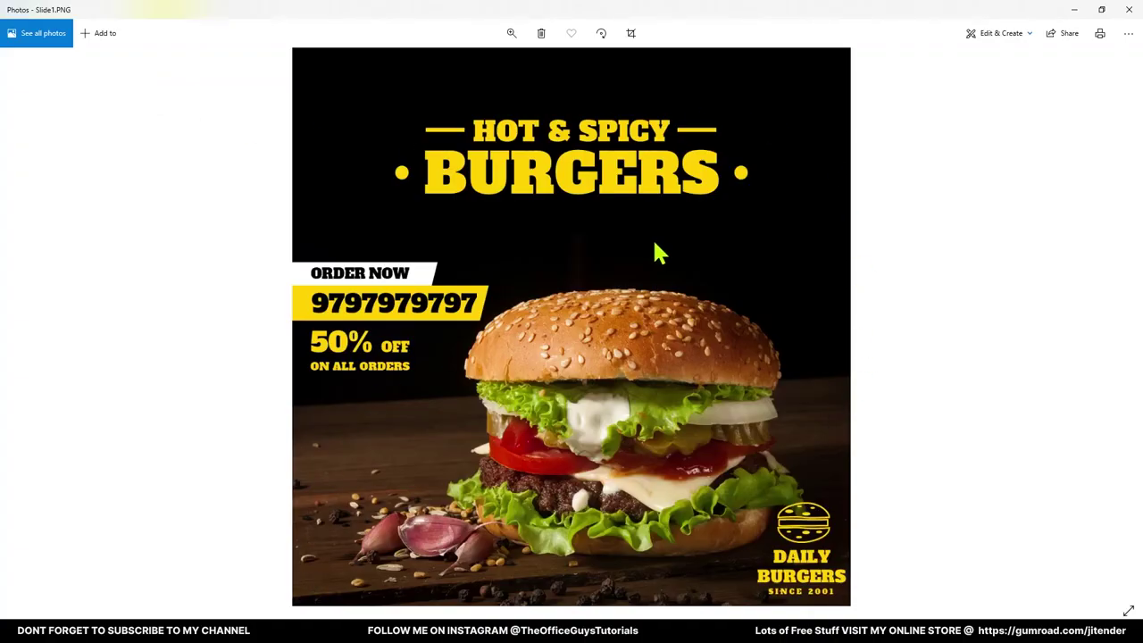
click(1130, 11)
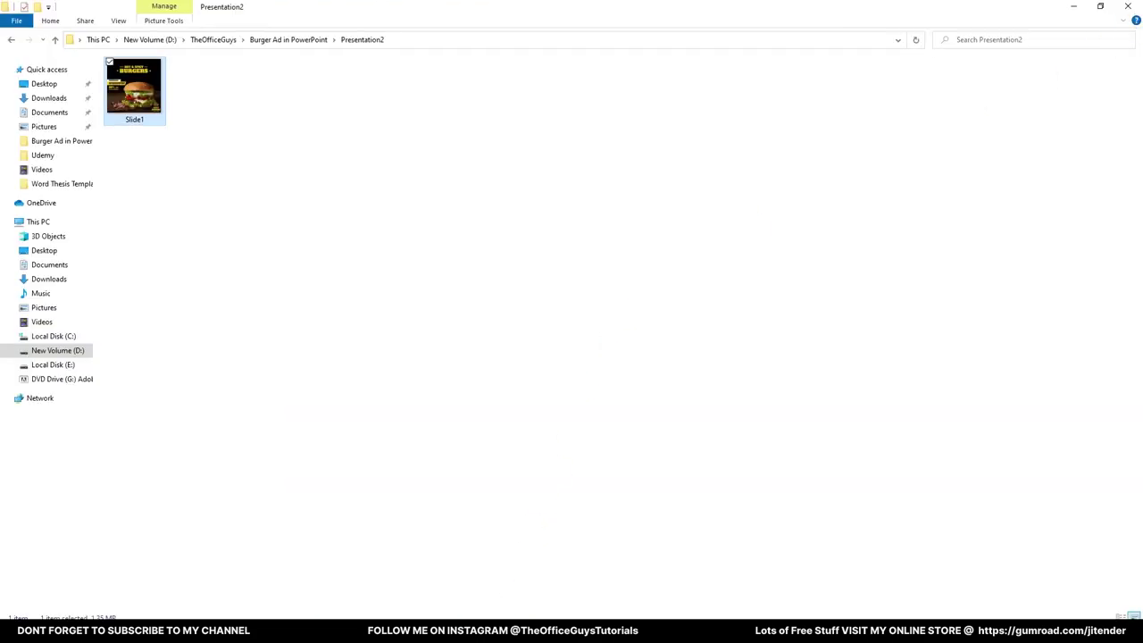
Back in PowerPoint, present the yellow burger slide 3 full screen
key(alt+Tab)
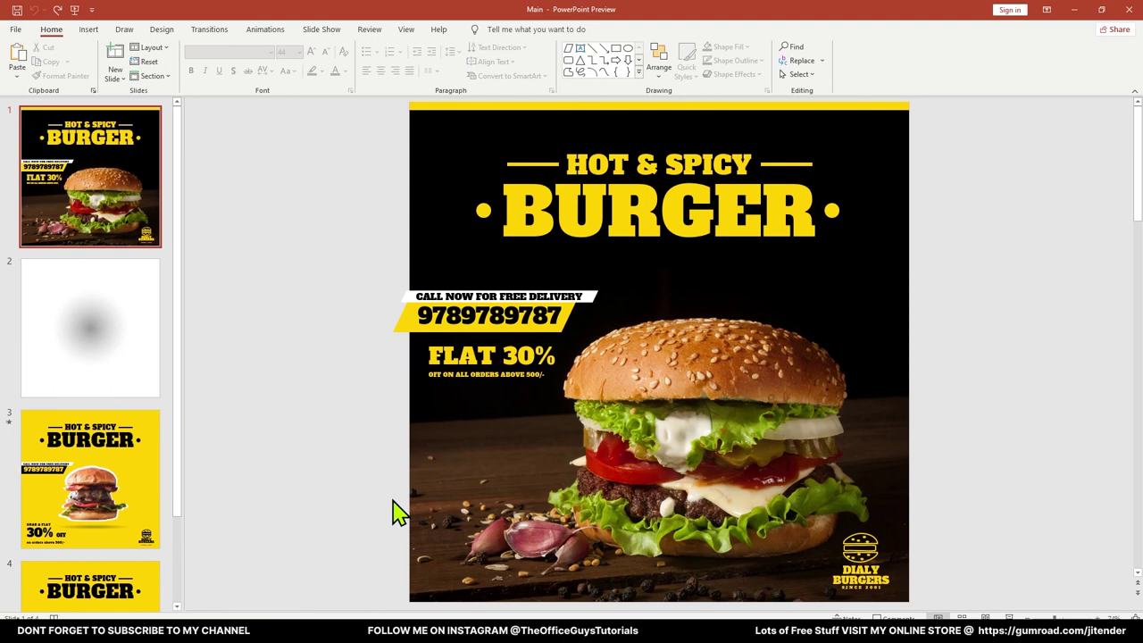
click(95, 461)
key(shift+F5)
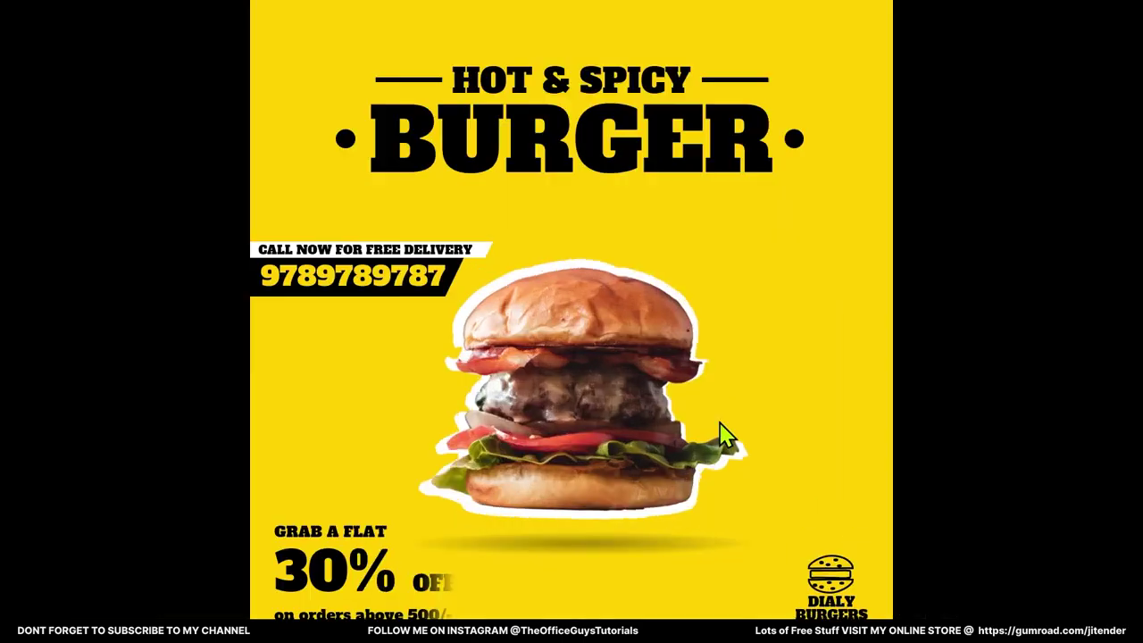